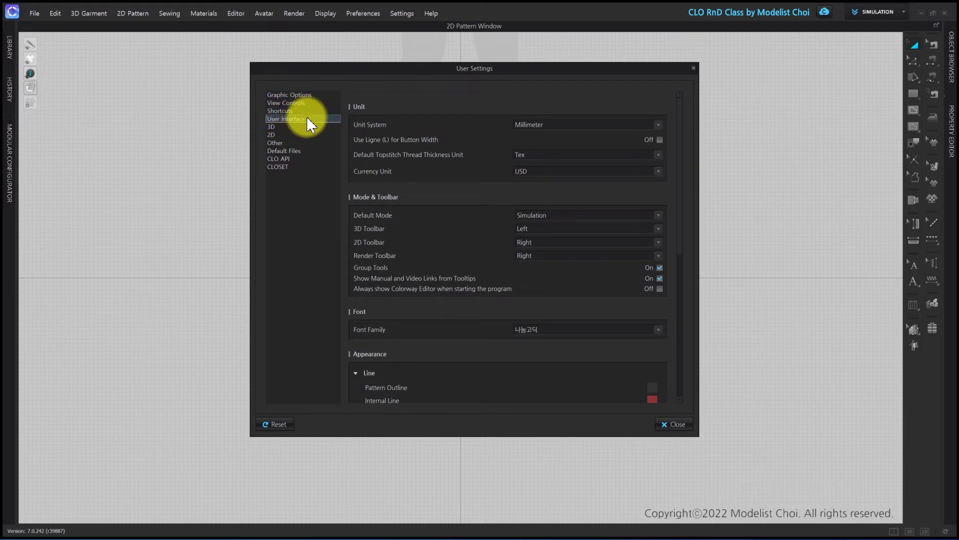
# Set the unit system to centimeters and close the user settings.
pyautogui.click(537, 126)
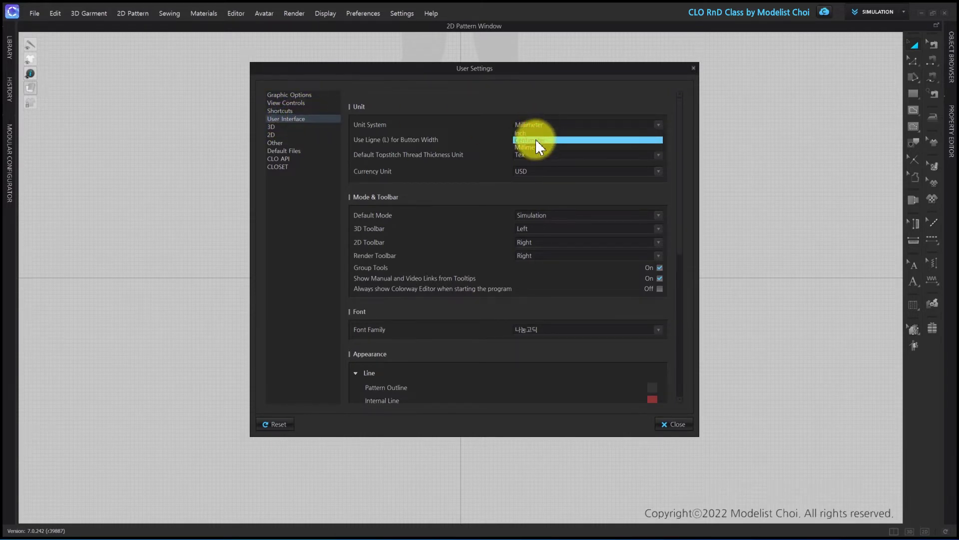
pyautogui.click(535, 140)
pyautogui.click(675, 424)
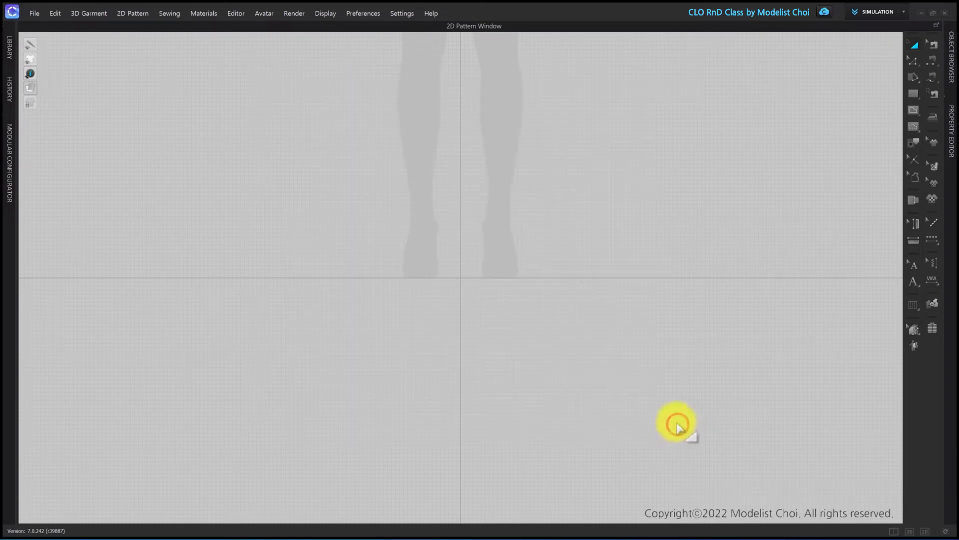
# Create a 100 x 100 cm rectangle pattern beside the avatar silhouette.
pyautogui.scroll(5, 578, 215)
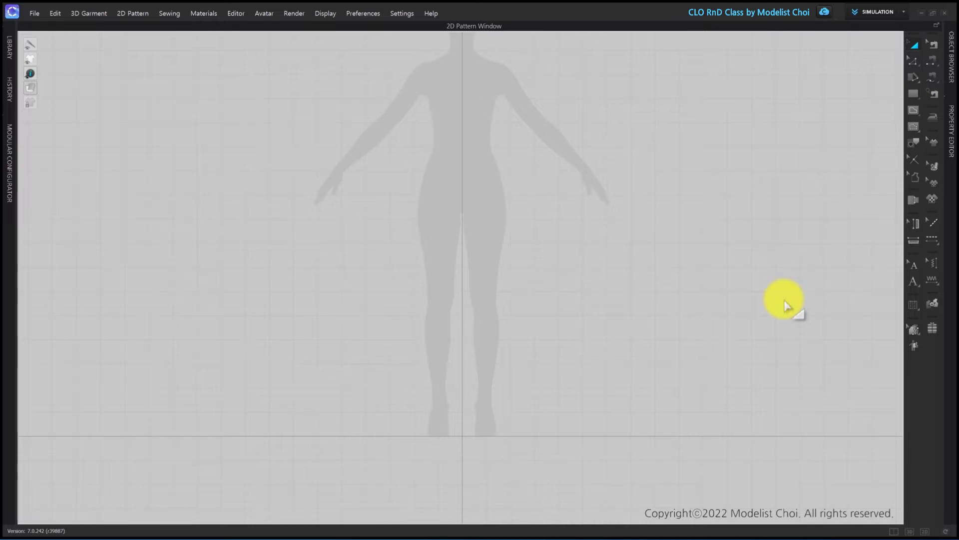
pyautogui.click(913, 93)
pyautogui.click(867, 108)
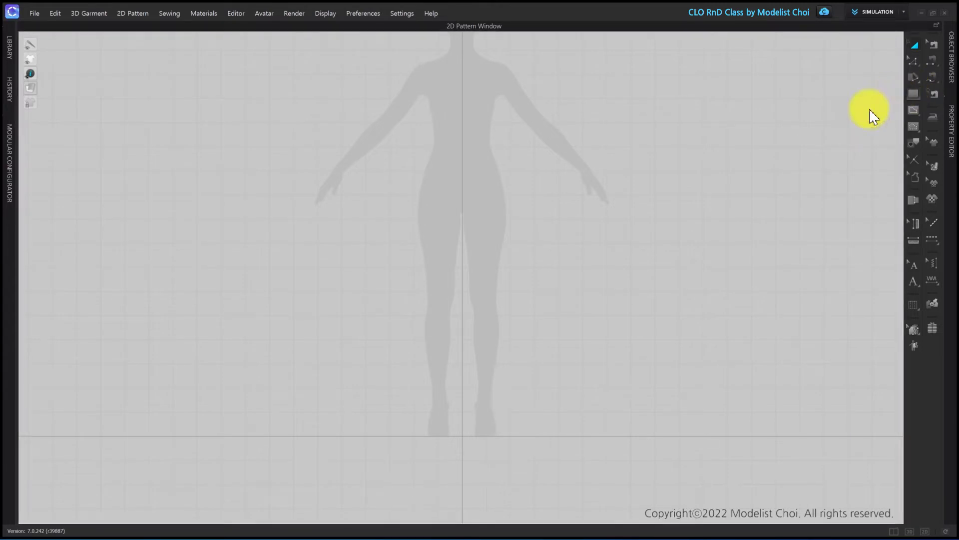
pyautogui.click(692, 196)
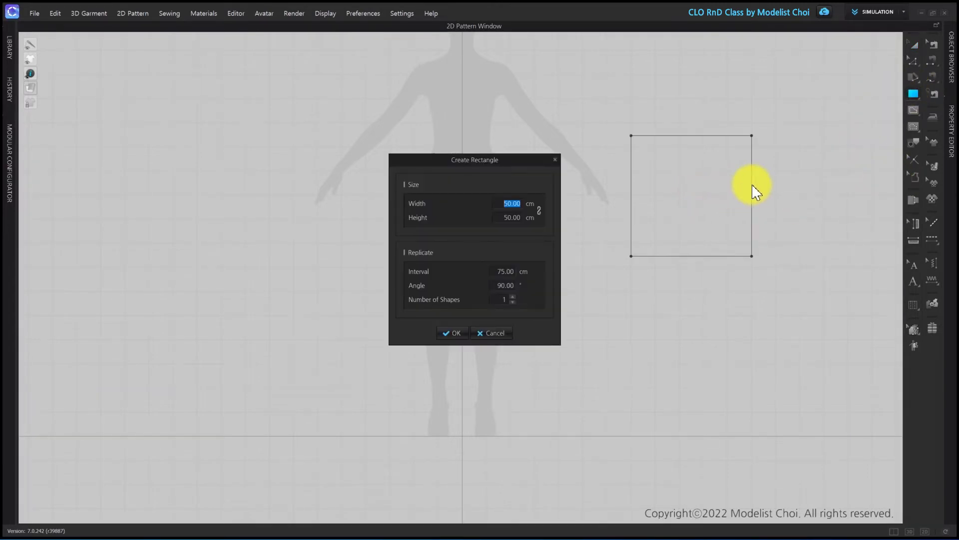
pyautogui.write('100')
pyautogui.press('Tab')
pyautogui.write('100')
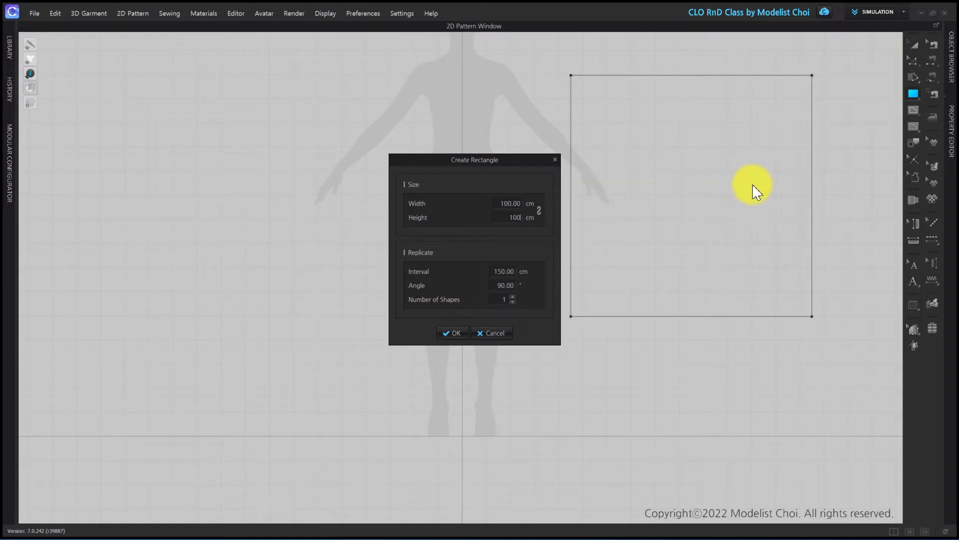
pyautogui.press('Return')
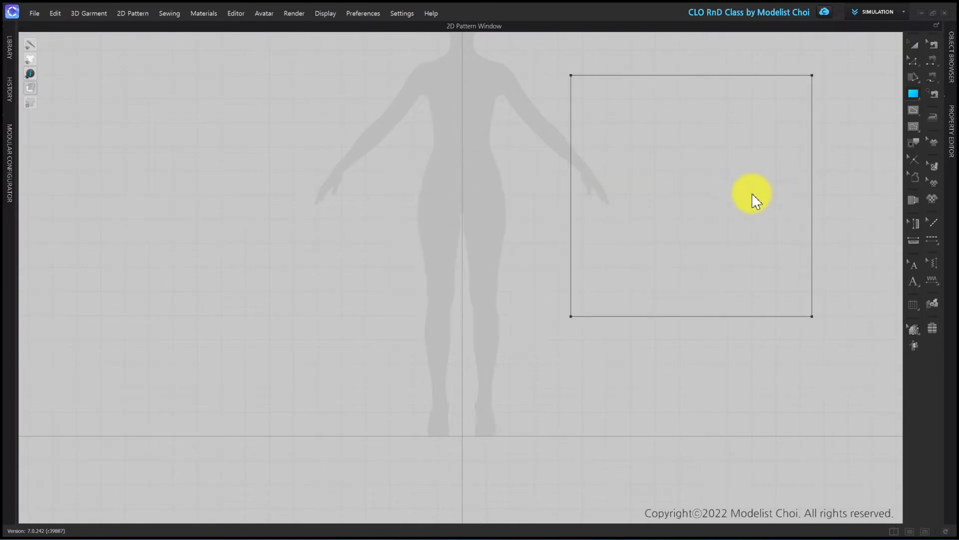
# Add the image CLO RnD Class 09_H-Line(66-92) as a graphic near the centre of the square pattern, keeping the default size.
pyautogui.click(934, 199)
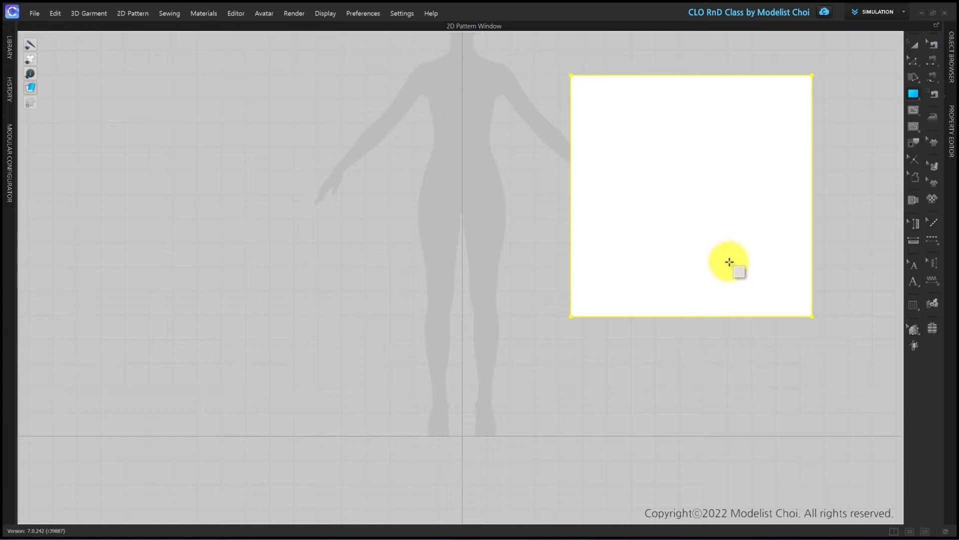
pyautogui.click(933, 200)
pyautogui.moveTo(507, 135); pyautogui.dragTo(508, 199)
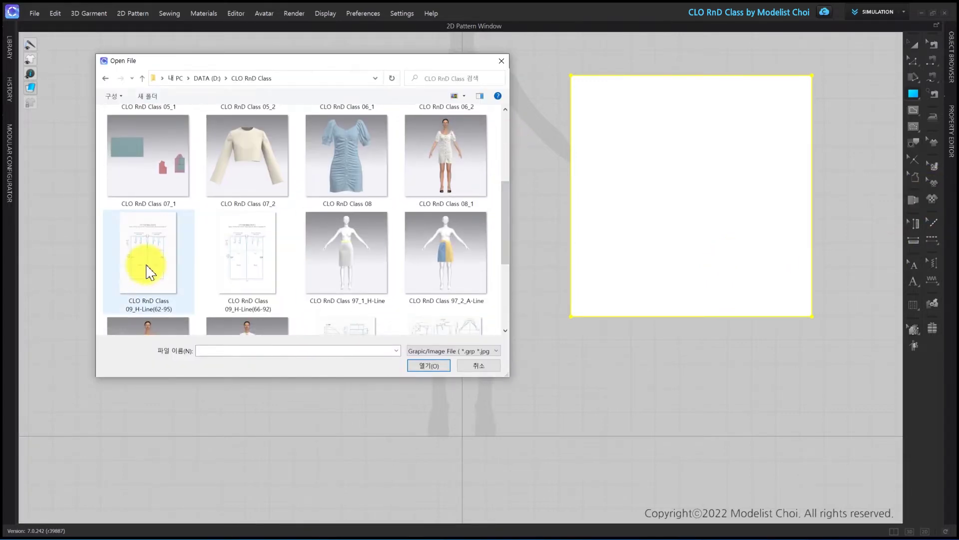
pyautogui.doubleClick(234, 272)
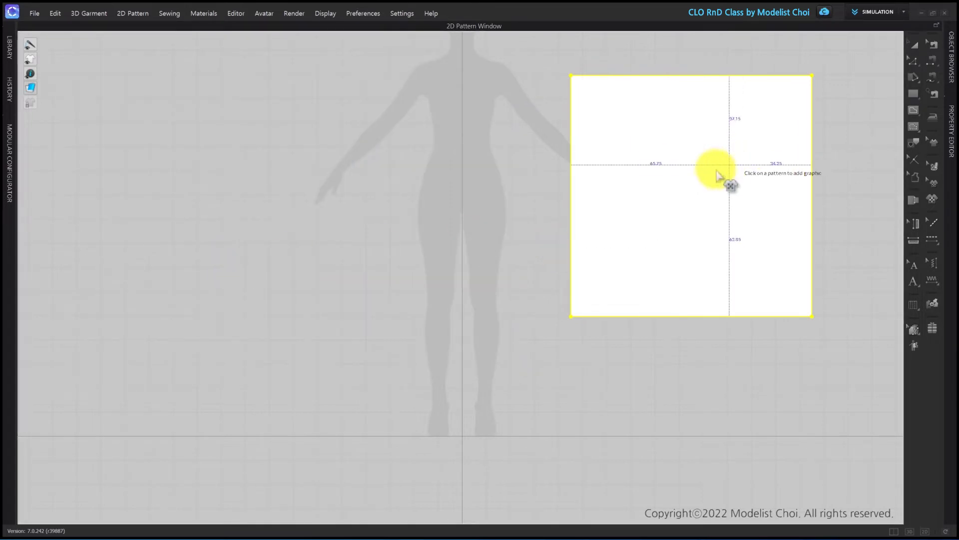
pyautogui.click(706, 193)
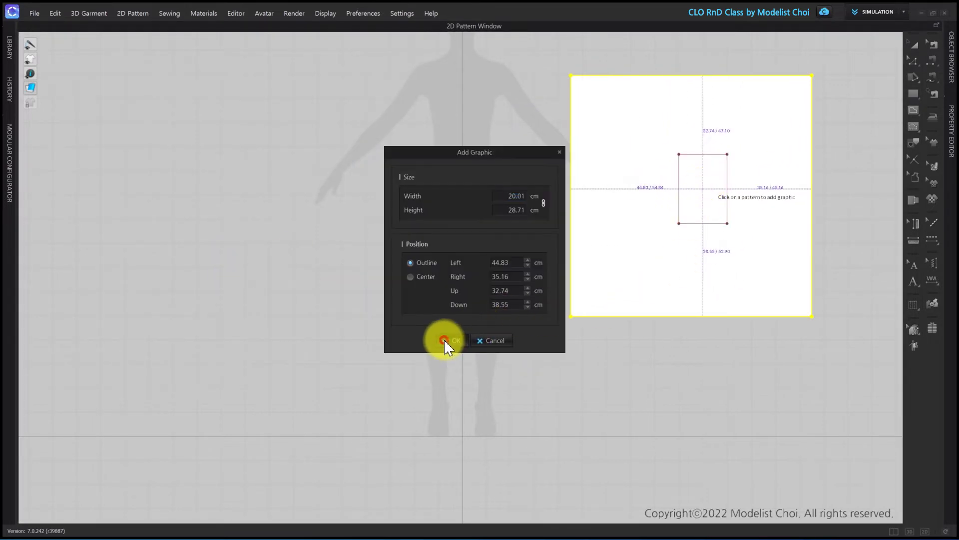
pyautogui.click(447, 340)
# Enlarge the skirt draft graphic and reposition it so the whole draft fits within the square pattern.
pyautogui.click(934, 183)
pyautogui.click(721, 188)
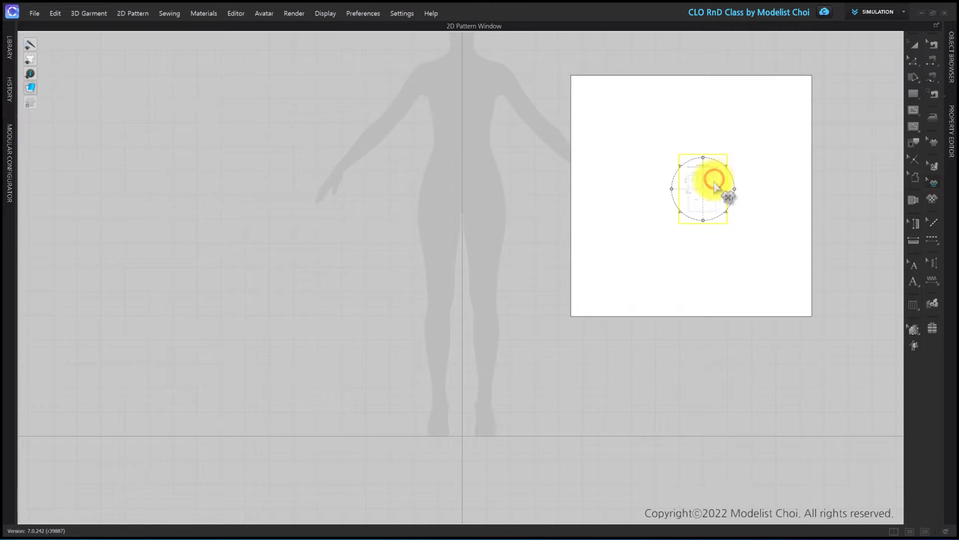
pyautogui.moveTo(724, 166); pyautogui.dragTo(758, 137)
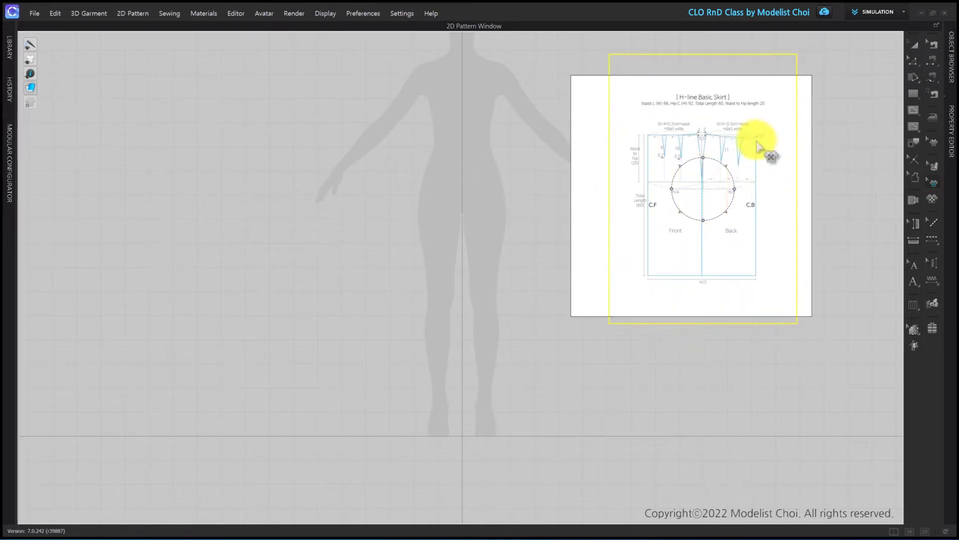
pyautogui.moveTo(725, 166); pyautogui.dragTo(709, 190)
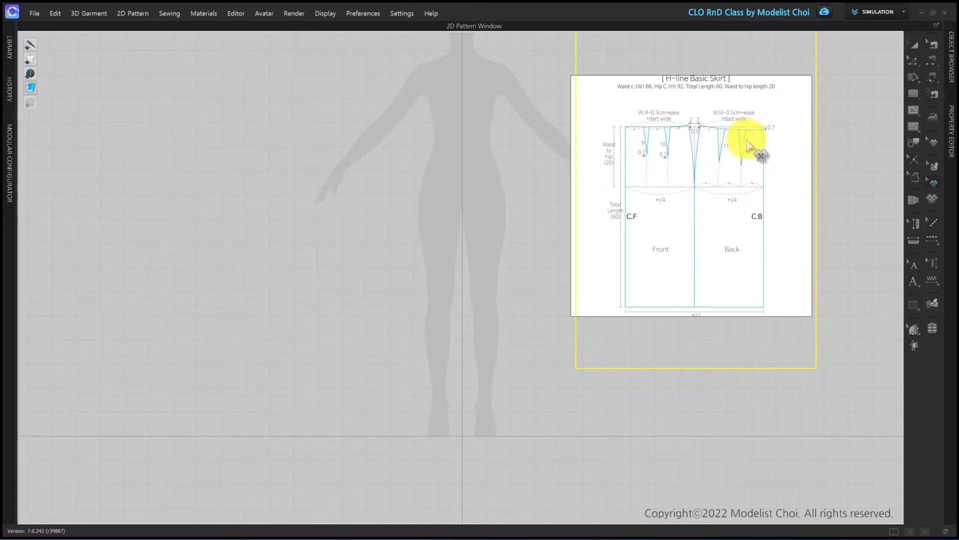
pyautogui.click(698, 189)
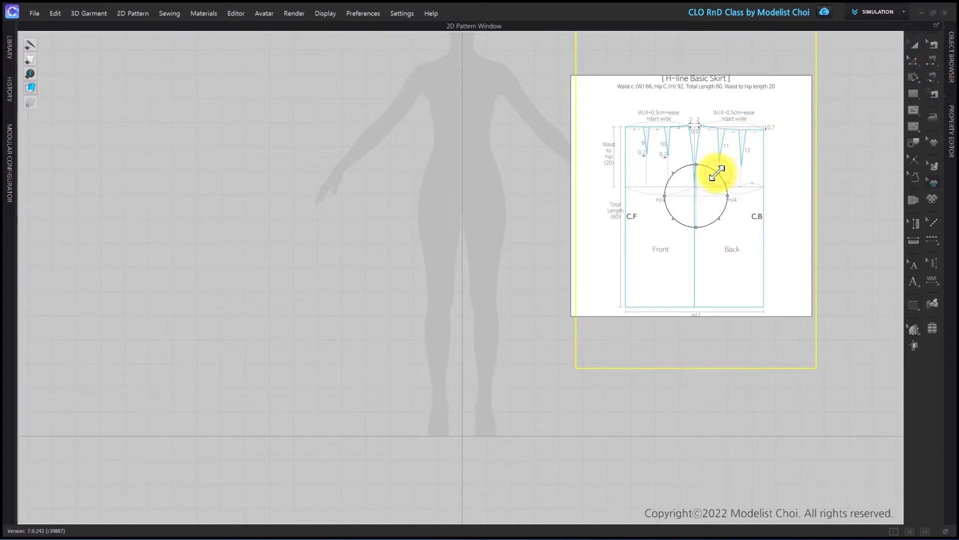
pyautogui.moveTo(717, 174); pyautogui.dragTo(718, 166)
# Move the square reference pattern to the other side of the avatar silhouette, leaving drafting space beside it.
pyautogui.click(914, 45)
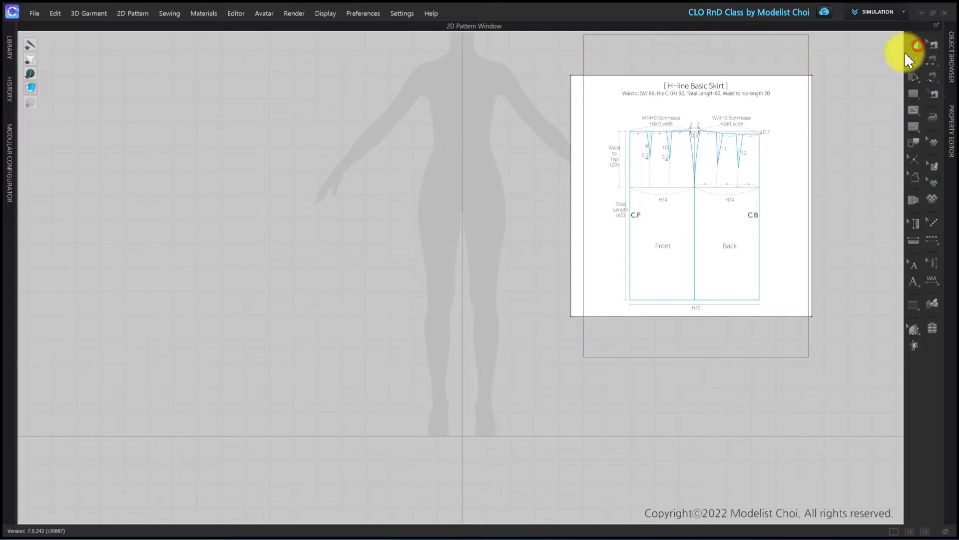
pyautogui.moveTo(801, 144); pyautogui.dragTo(443, 206)
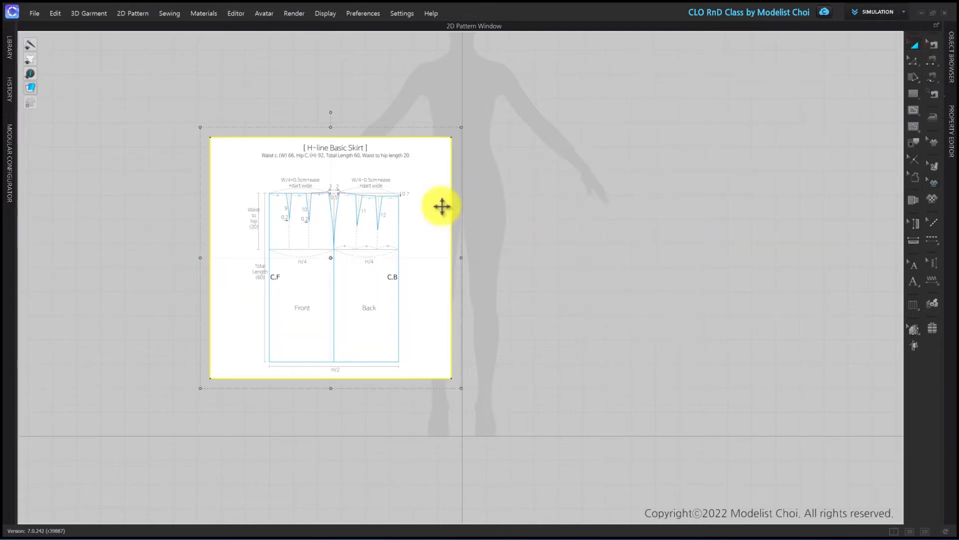
pyautogui.scroll(-3, 502, 268)
pyautogui.moveTo(354, 277); pyautogui.dragTo(440, 303, button='middle')
pyautogui.scroll(8, 504, 268)
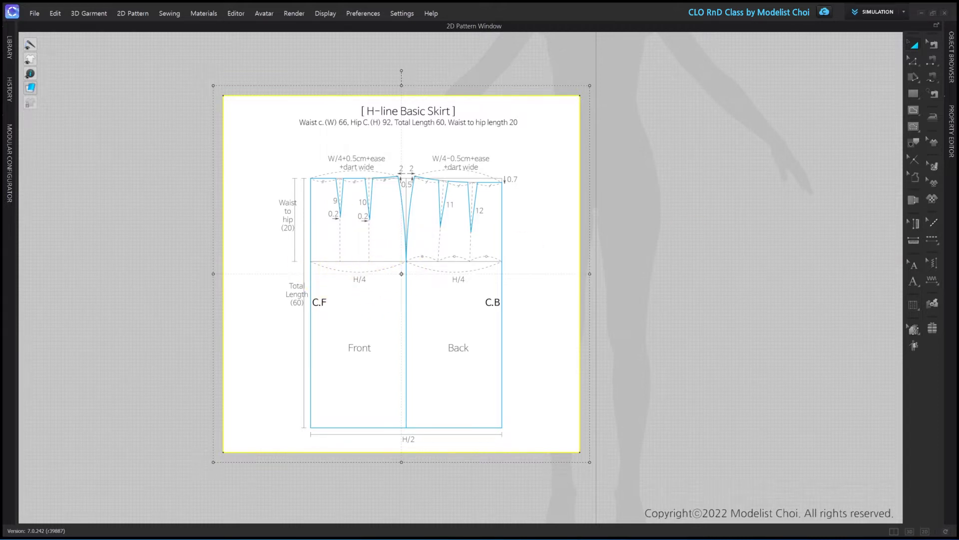
# Switch to the calculator, compute 92 ÷ 4 for the quarter hip width, and minimize it.
pyautogui.hotkey('alt', 'Tab')
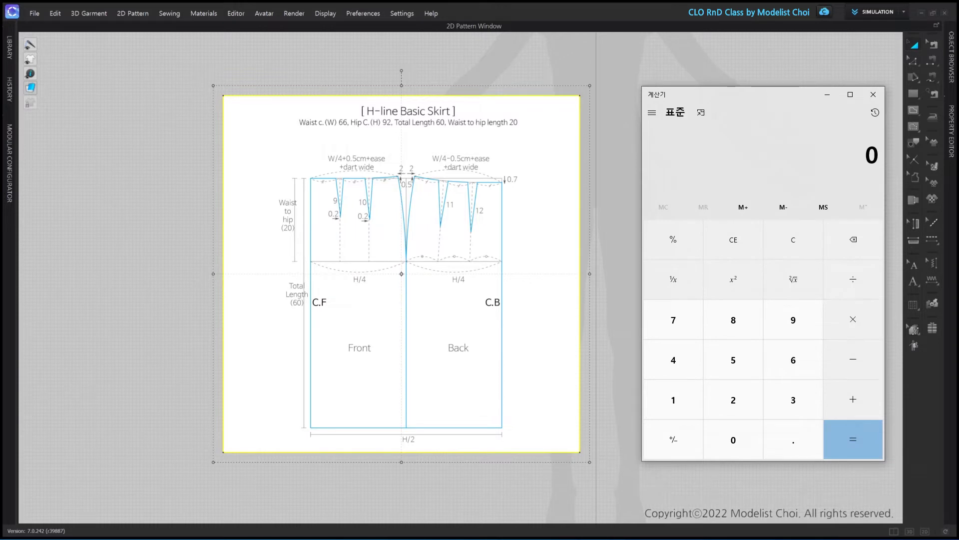
pyautogui.press('4')
pyautogui.press('Return')
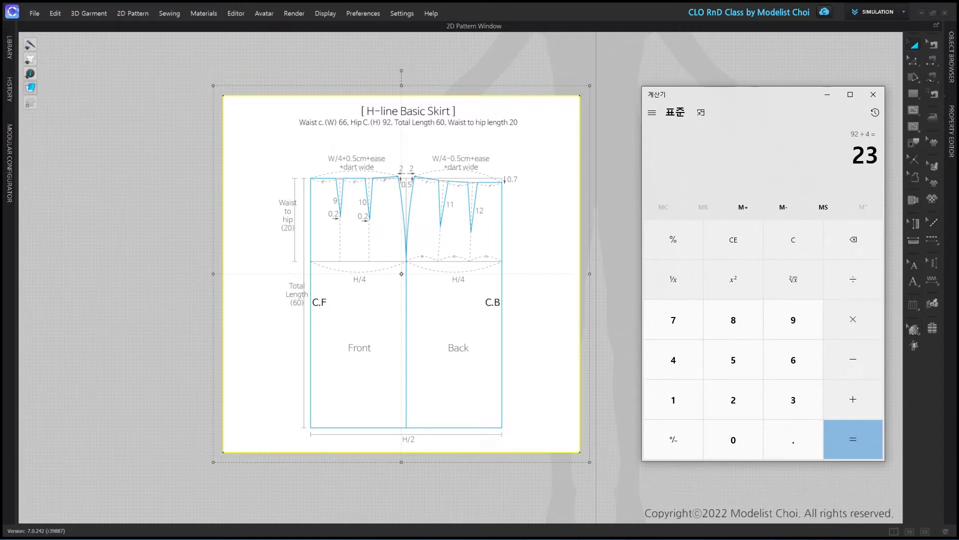
pyautogui.click(828, 94)
# Create a rectangle pattern 23 cm wide and 60 cm high beside the reference draft.
pyautogui.click(914, 93)
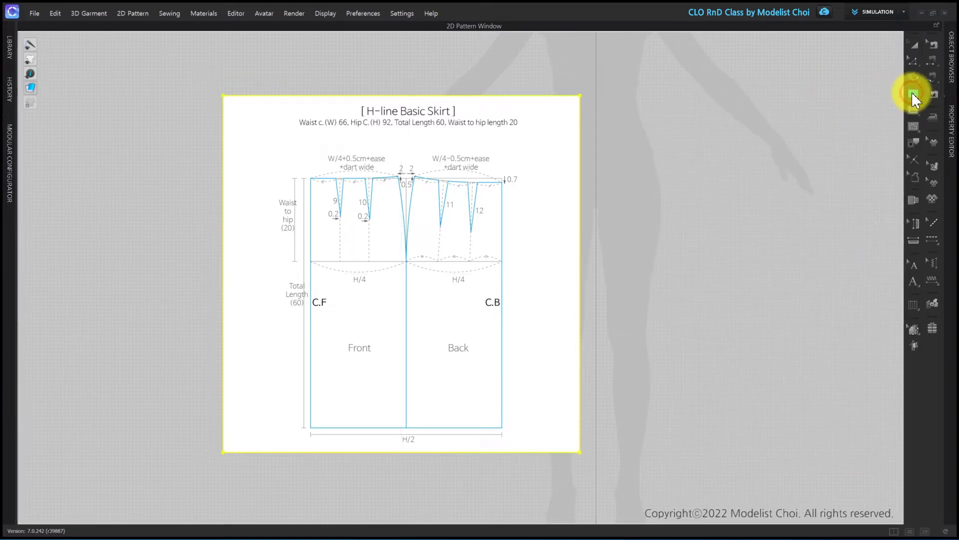
pyautogui.click(701, 243)
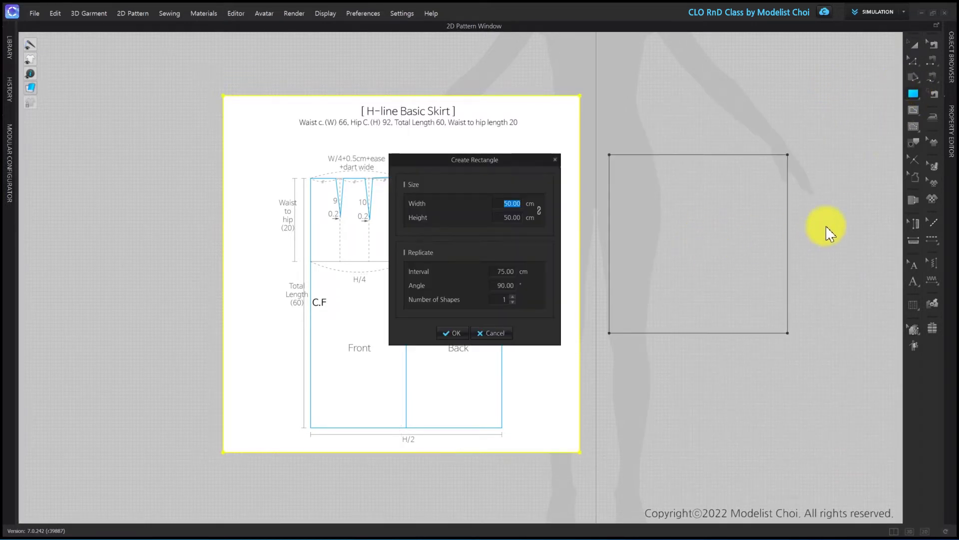
pyautogui.write('23')
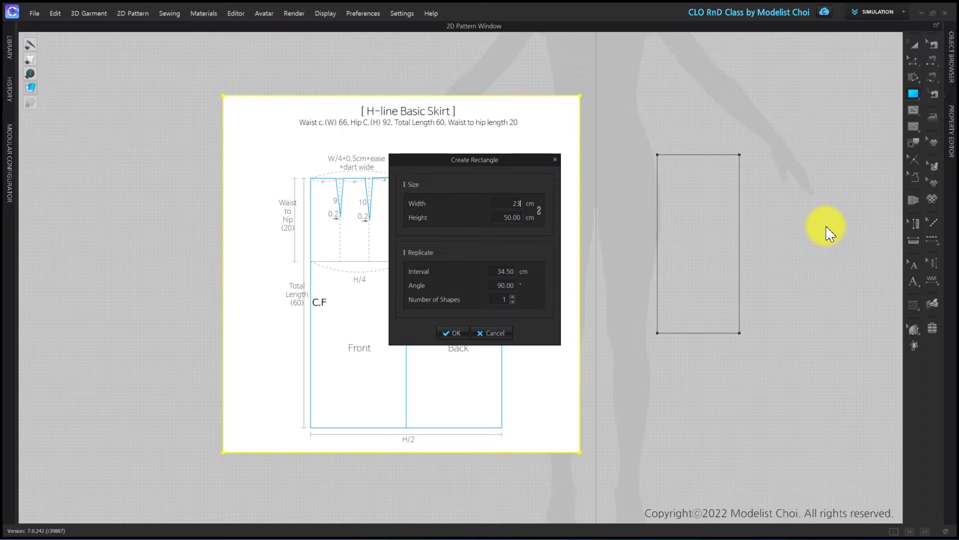
pyautogui.write('60')
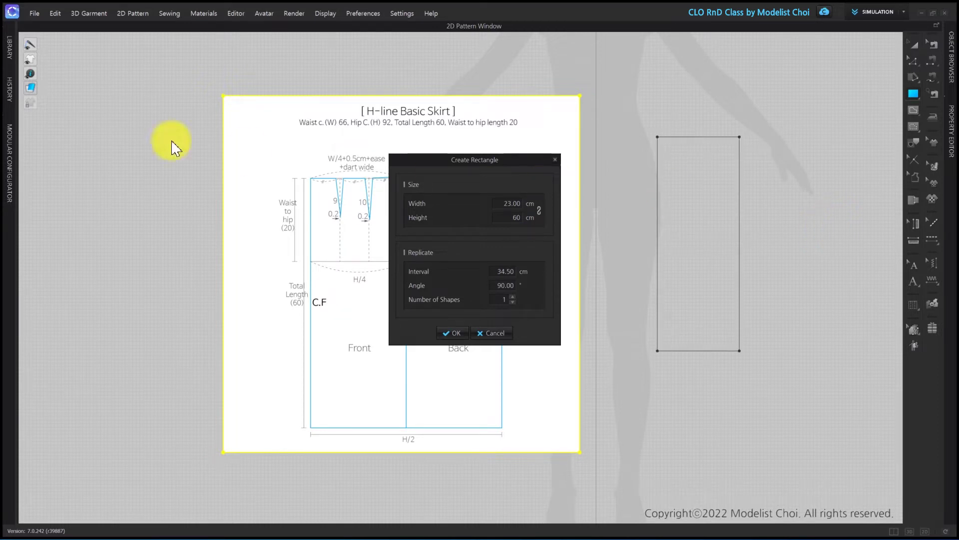
pyautogui.click(452, 333)
# Move the new skirt rectangle closer to the reference draft and deselect it.
pyautogui.click(915, 42)
pyautogui.moveTo(740, 176); pyautogui.dragTo(698, 196)
pyautogui.click(829, 169)
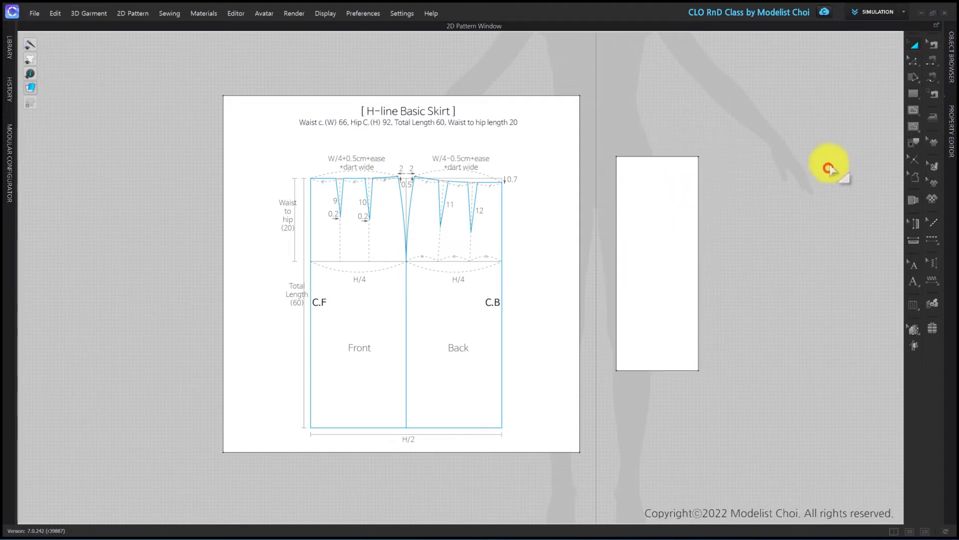
# Offset the skirt rectangle's upper edge as one internal line at 20 cm, extended to the outline, for the hip line.
pyautogui.click(912, 61)
pyautogui.scroll(2, 688, 242)
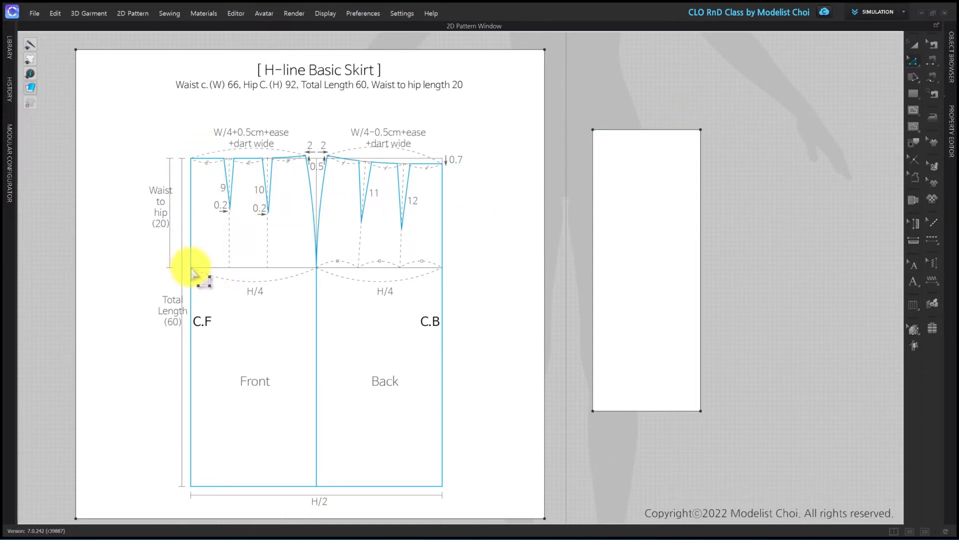
pyautogui.rightClick(647, 130)
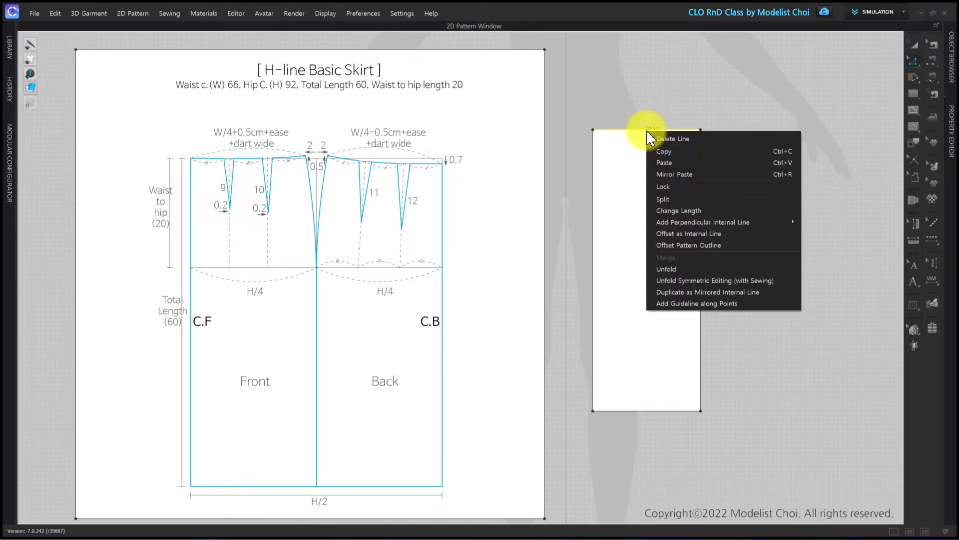
pyautogui.click(697, 234)
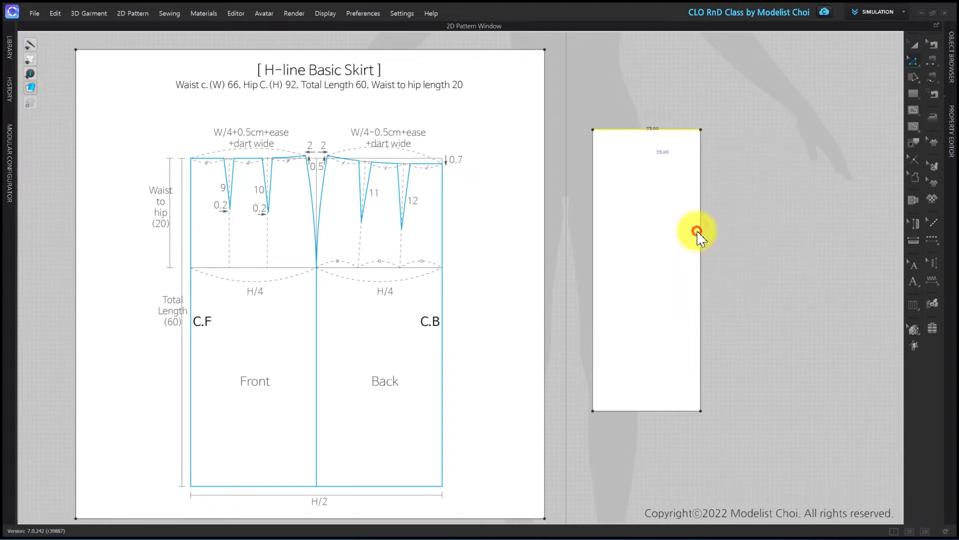
pyautogui.write('20')
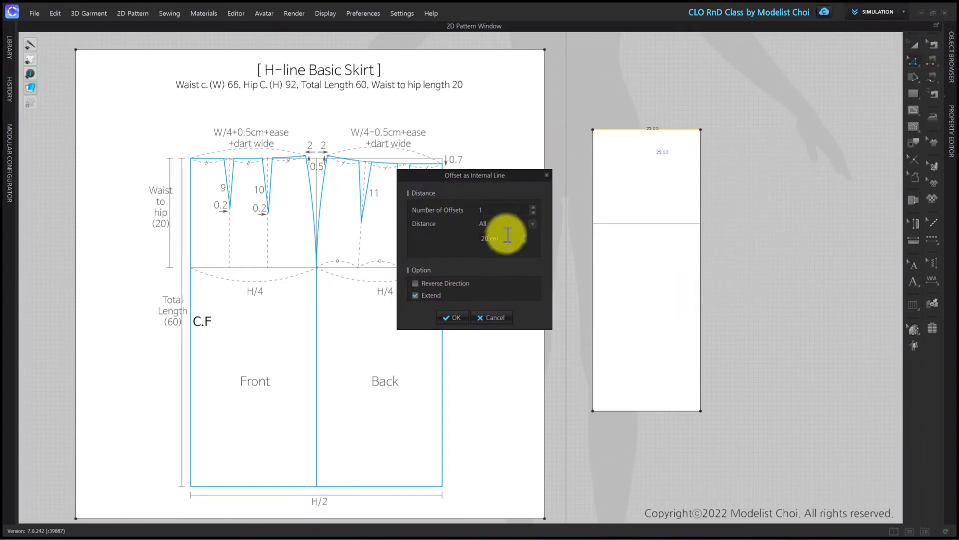
pyautogui.click(455, 319)
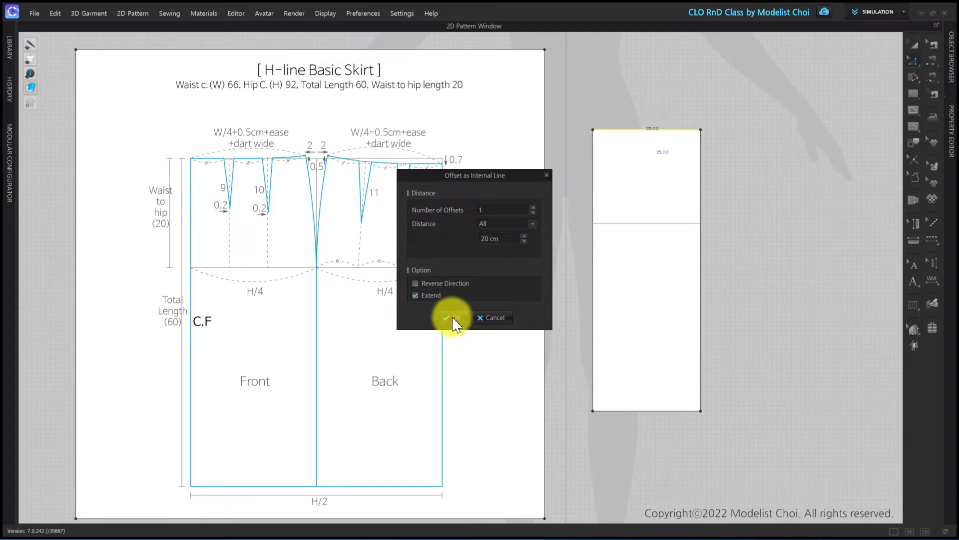
pyautogui.click(727, 203)
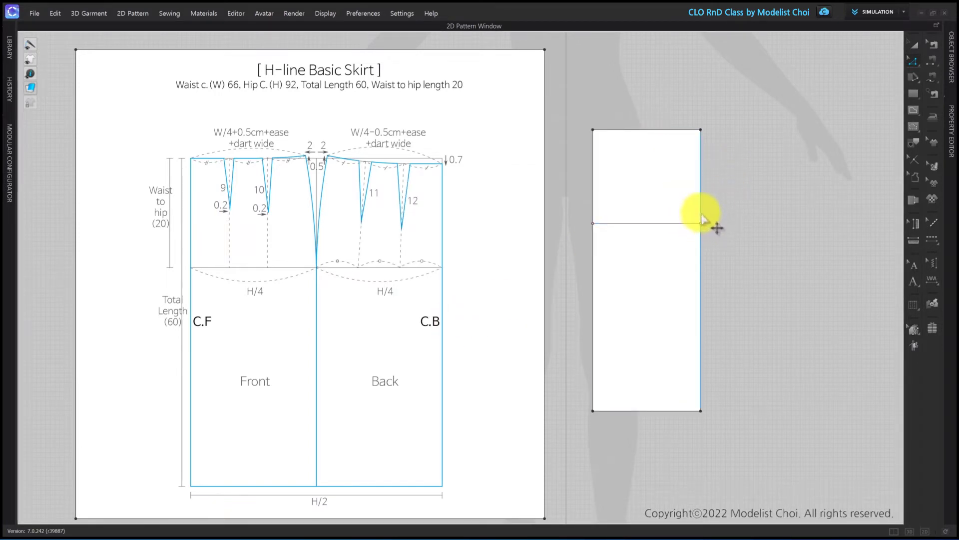
# Add a point to the rectangle's side-seam edge where the hip line intersects it.
pyautogui.click(701, 200)
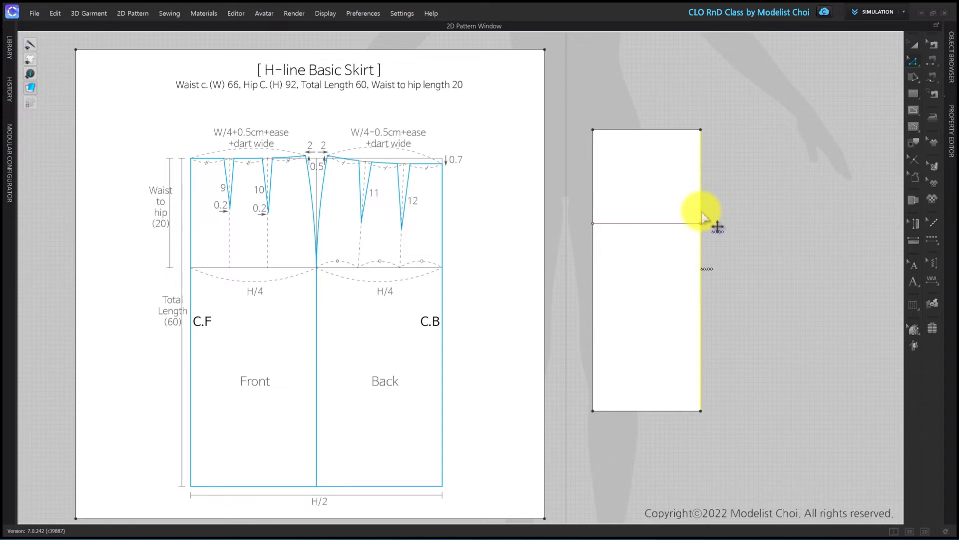
pyautogui.rightClick(702, 216)
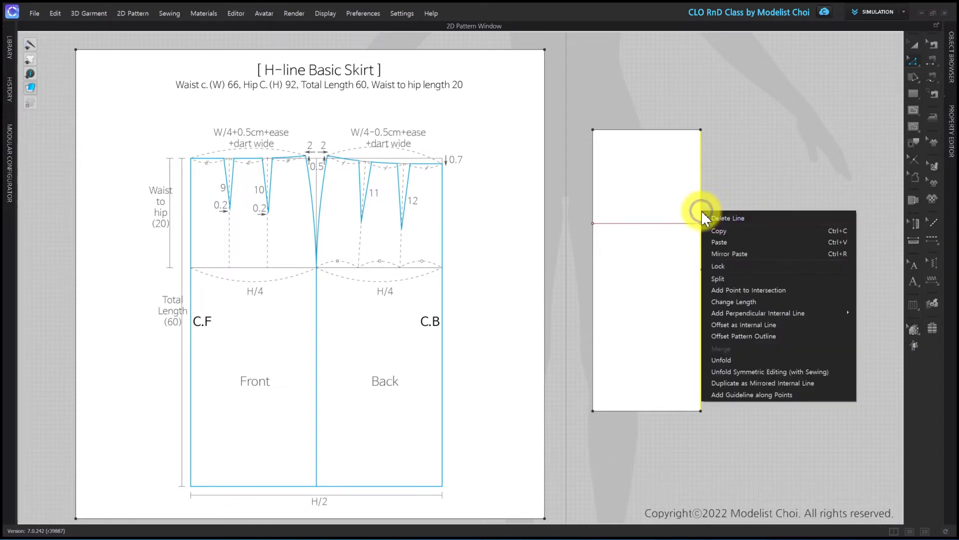
pyautogui.click(775, 294)
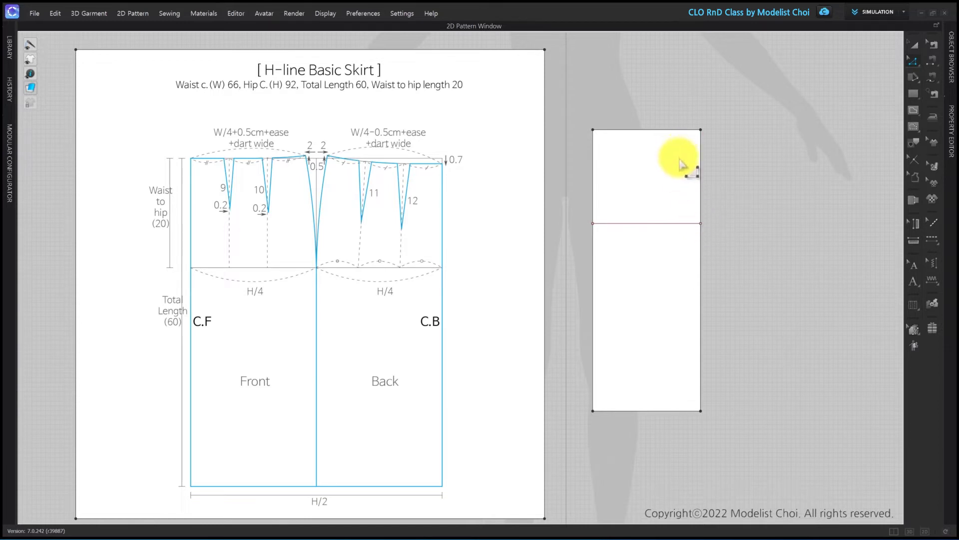
# Move the skirt panel's upper side-seam corner by -2.00 cm on X and 0.5 cm on Y.
pyautogui.click(701, 131)
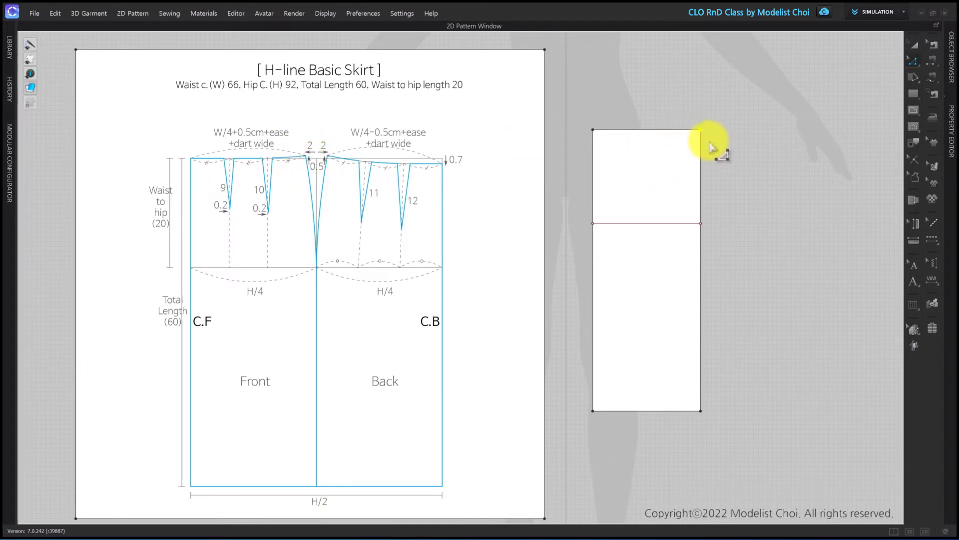
pyautogui.moveTo(701, 131); pyautogui.dragTo(691, 119)
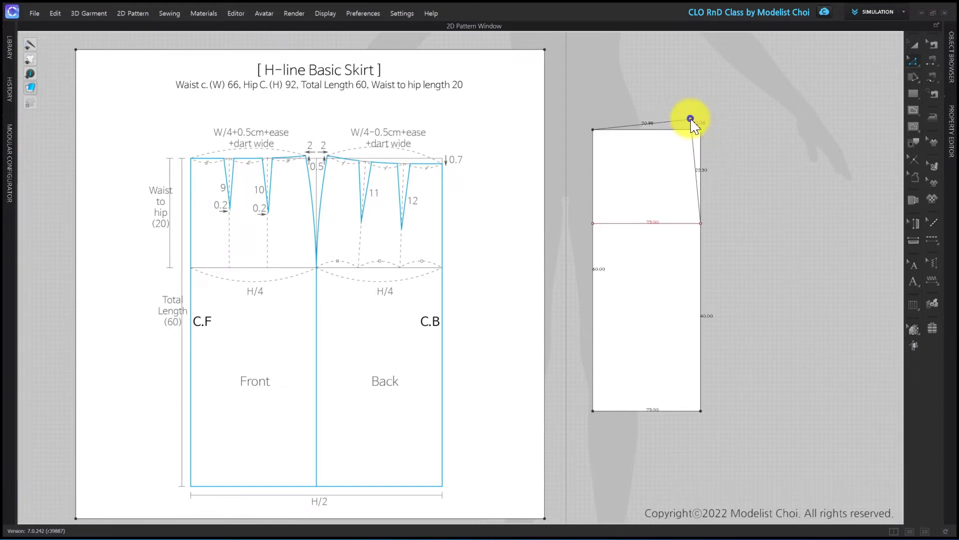
pyautogui.rightClick(691, 120)
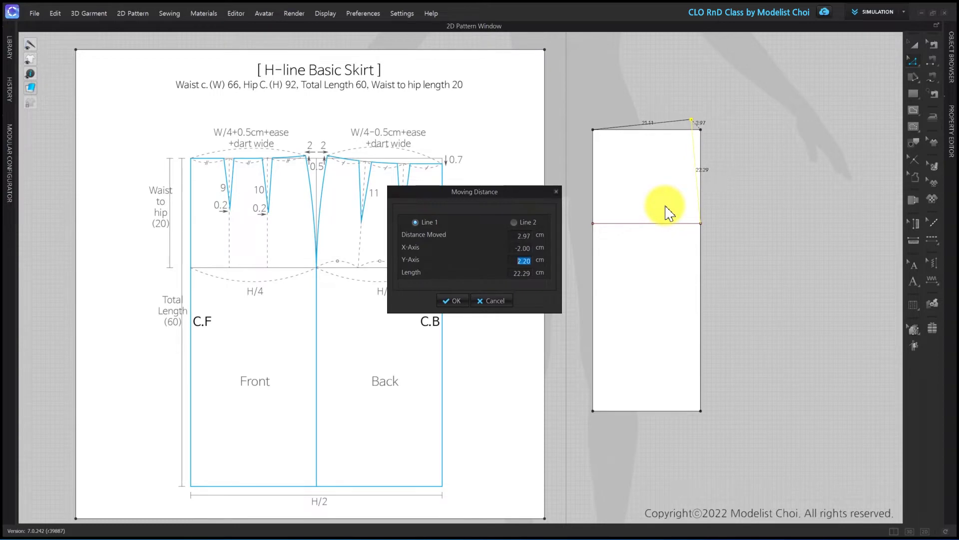
pyautogui.write('0.5')
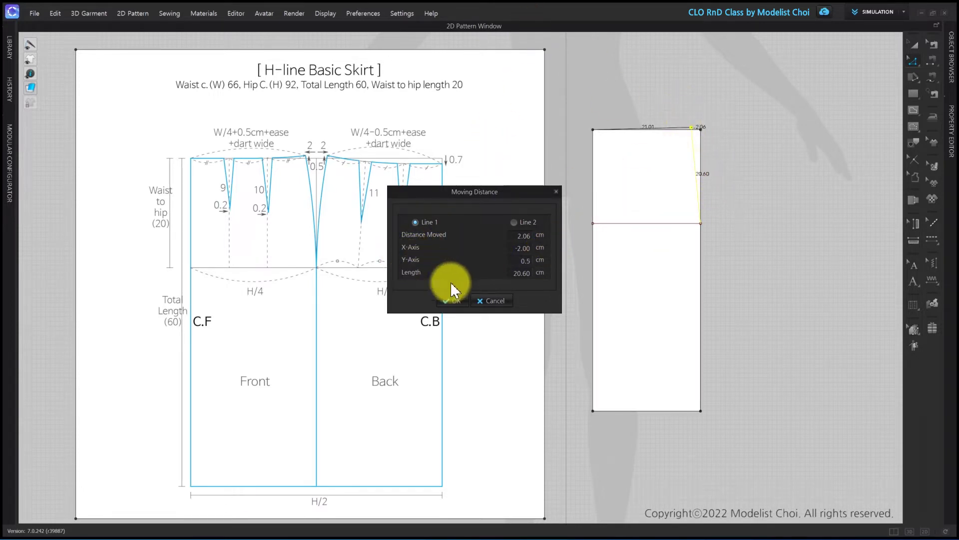
pyautogui.click(456, 301)
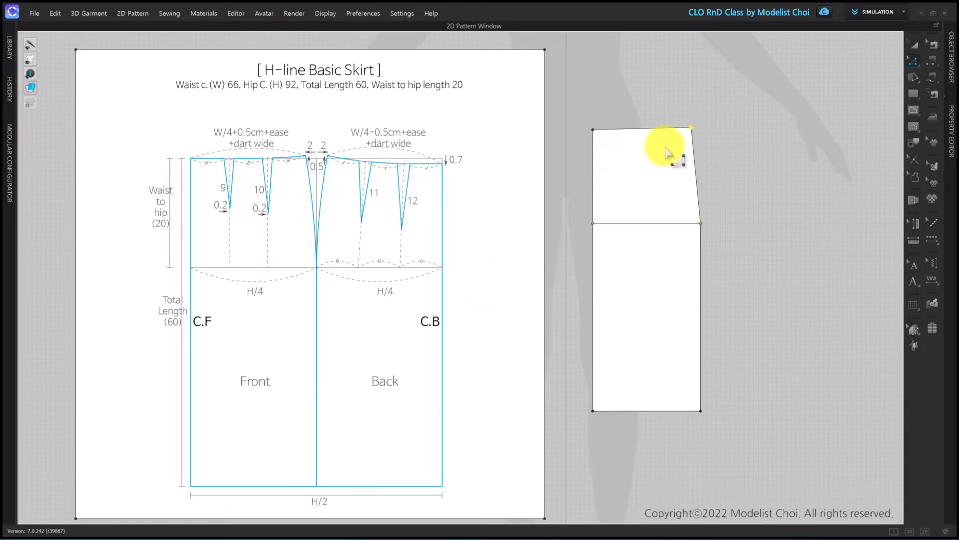
# Use Edit Curvature to curve the waistline slightly downward and bow the side seam above the hip line outward.
pyautogui.scroll(3, 660, 146)
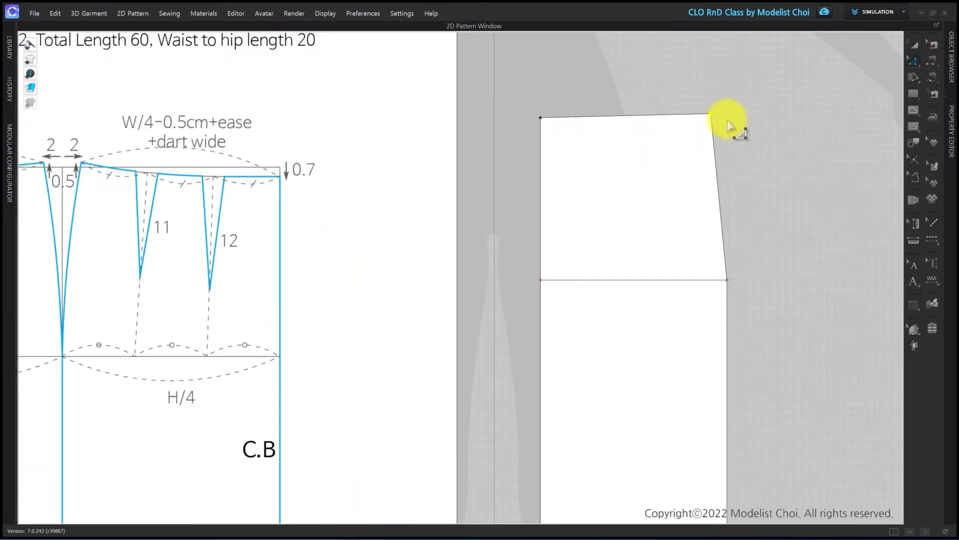
pyautogui.click(678, 114)
pyautogui.click(715, 152)
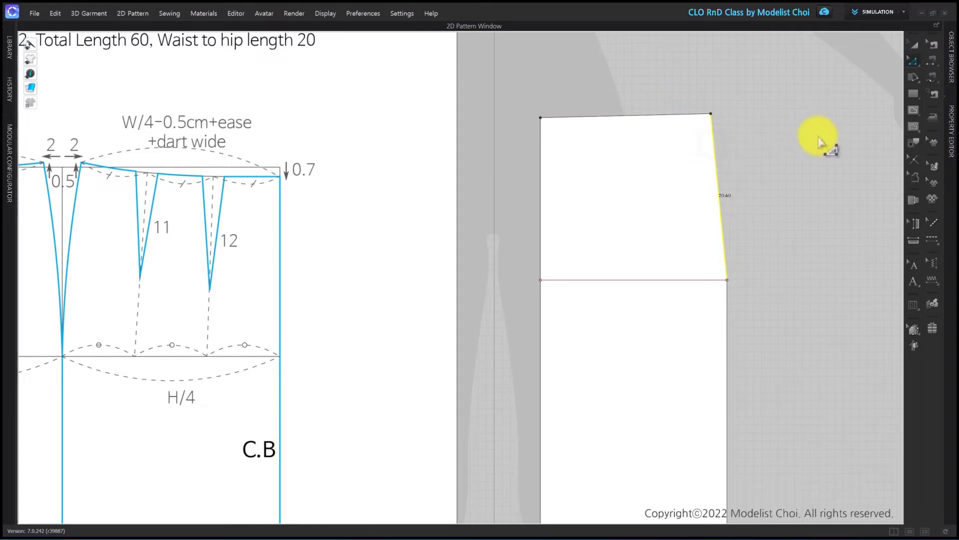
pyautogui.click(648, 115)
pyautogui.click(715, 158)
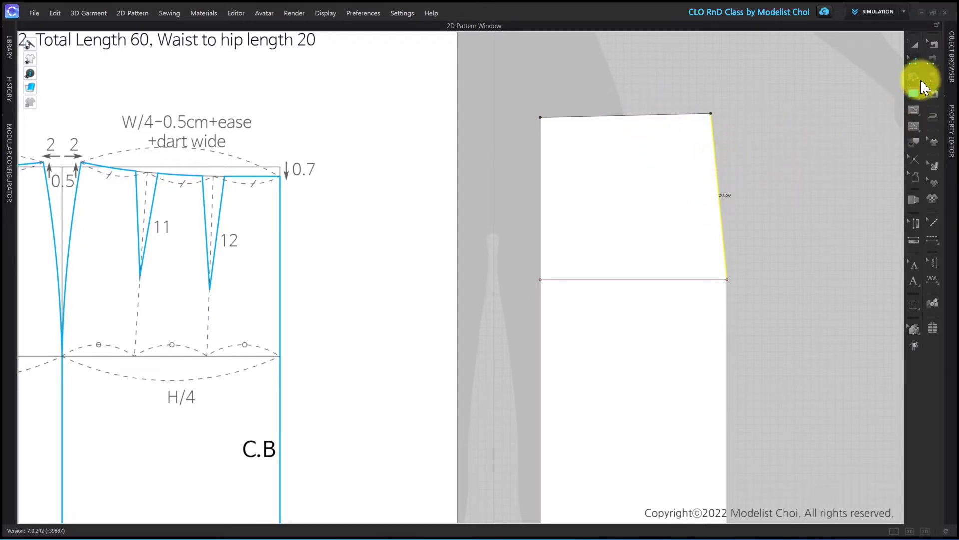
pyautogui.click(914, 62)
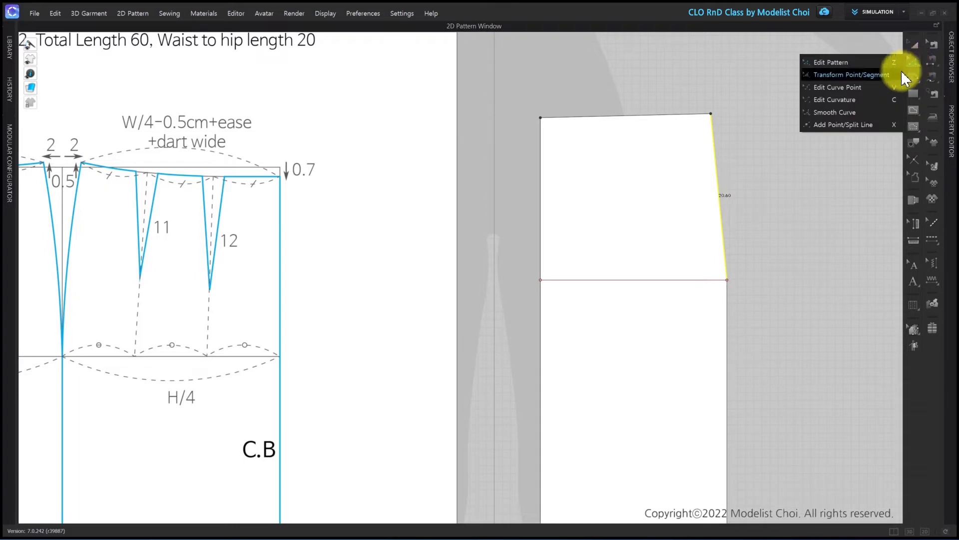
pyautogui.click(849, 100)
pyautogui.scroll(2, 645, 142)
pyautogui.click(641, 112)
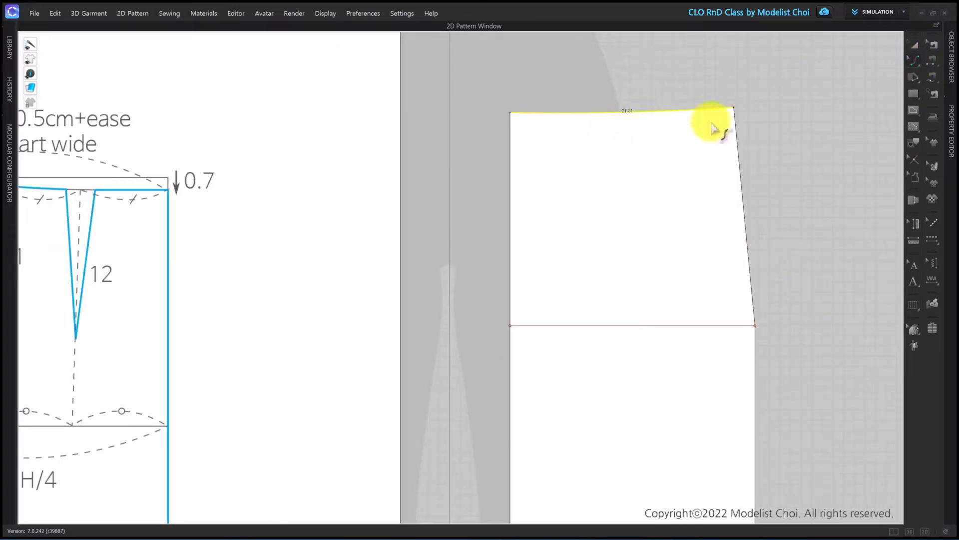
pyautogui.moveTo(740, 176); pyautogui.dragTo(749, 185)
# Use Edit Pattern to refine the curve handles of the upper side seam and waistline, then deselect the edges.
pyautogui.click(915, 62)
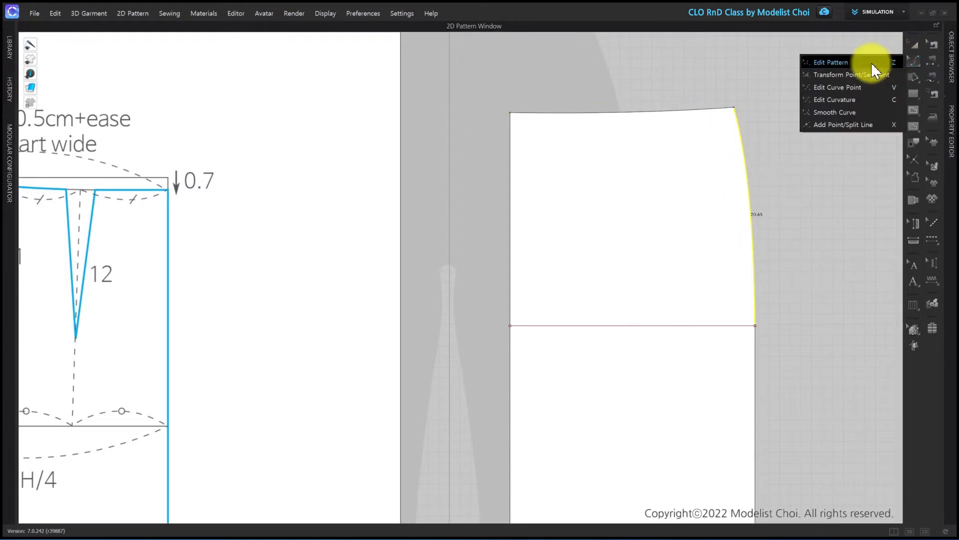
pyautogui.click(858, 64)
pyautogui.moveTo(749, 171); pyautogui.dragTo(747, 179)
pyautogui.click(753, 247)
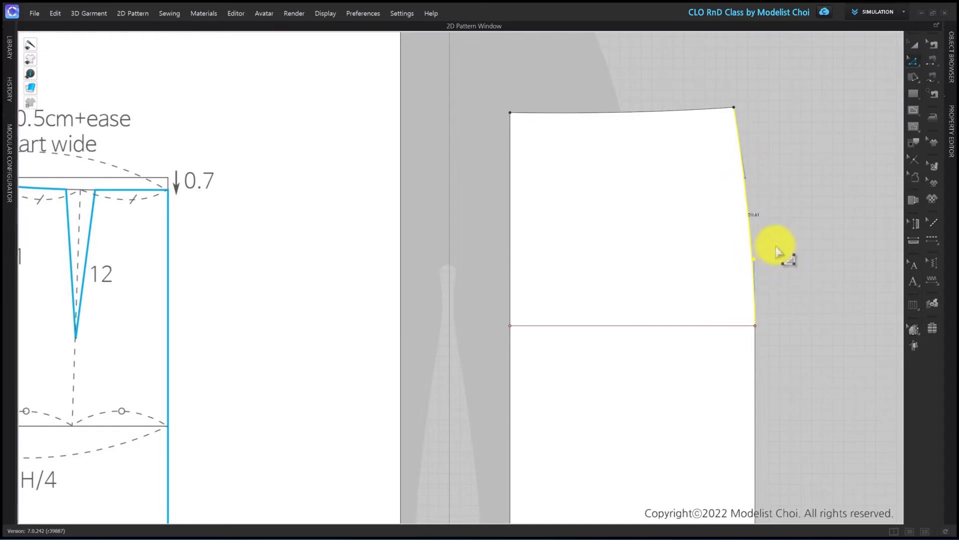
pyautogui.click(705, 112)
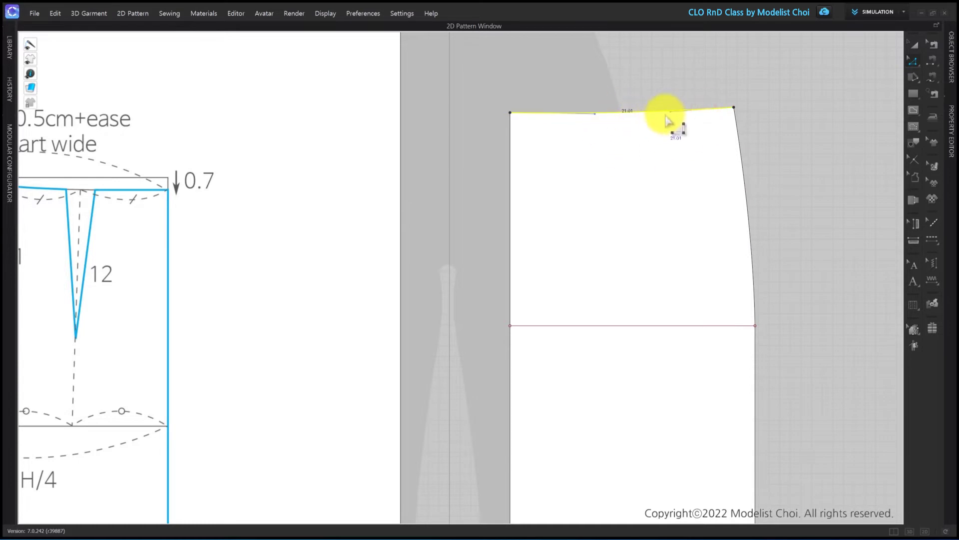
pyautogui.moveTo(670, 113); pyautogui.dragTo(663, 113)
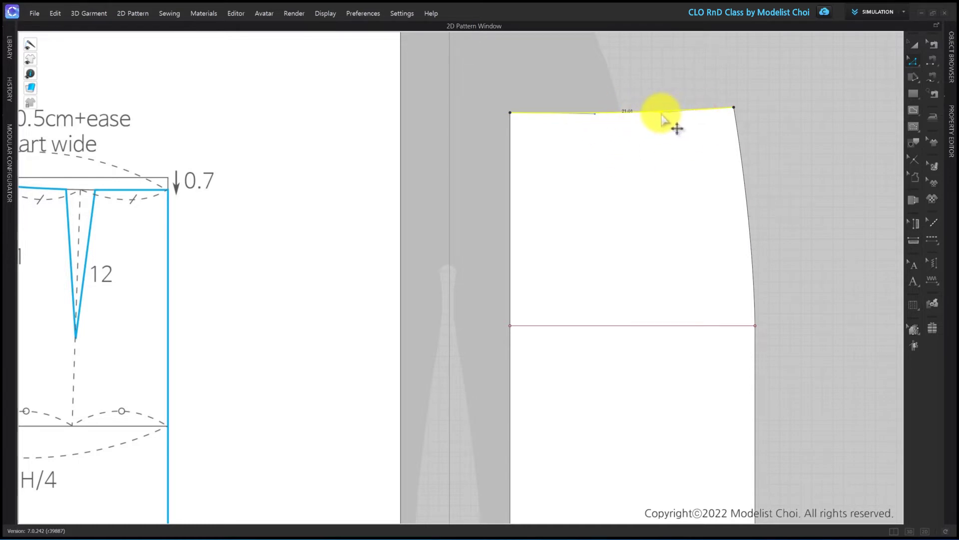
pyautogui.click(597, 113)
pyautogui.click(773, 111)
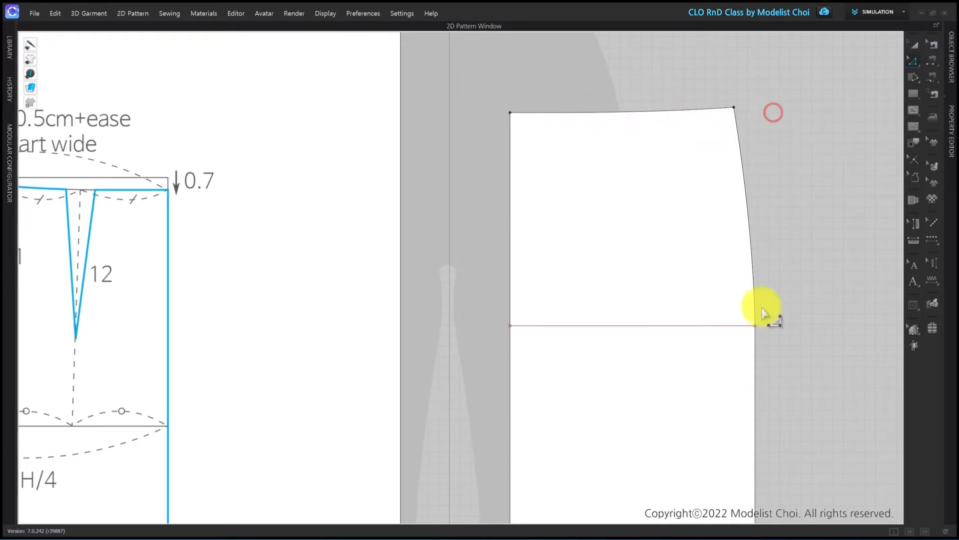
# Select the panel's waistline and turn on the line length display for the 2D patterns.
pyautogui.scroll(-5, 748, 300)
pyautogui.scroll(2, 705, 249)
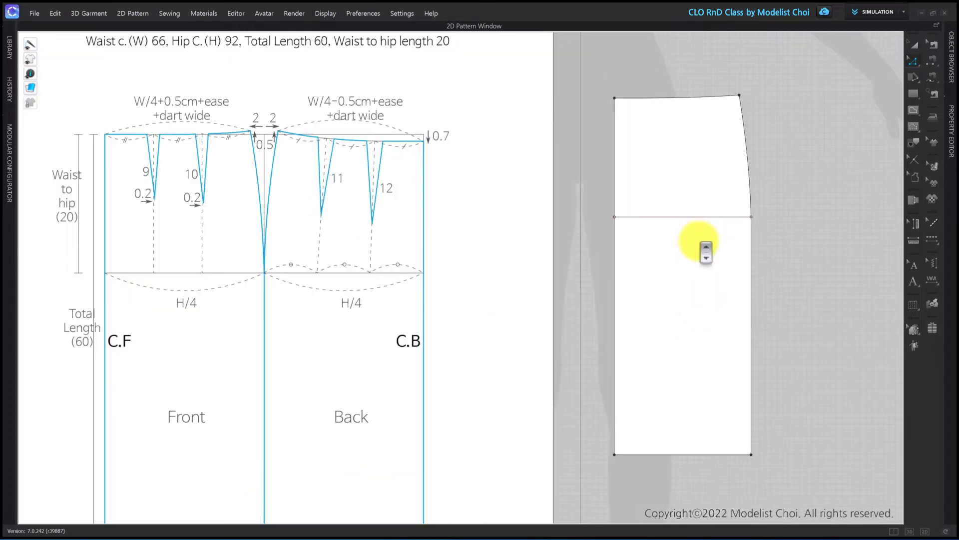
pyautogui.scroll(2, 729, 257)
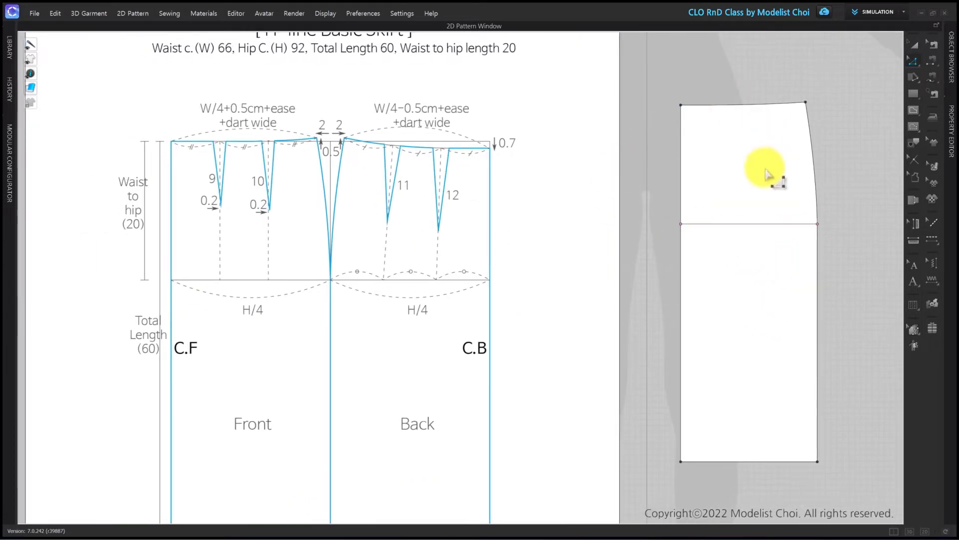
pyautogui.click(741, 106)
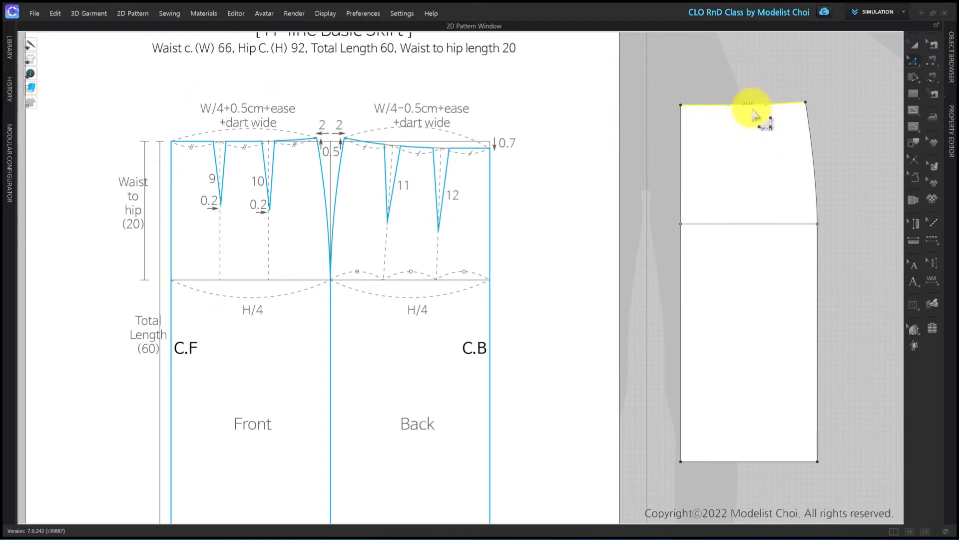
pyautogui.click(32, 87)
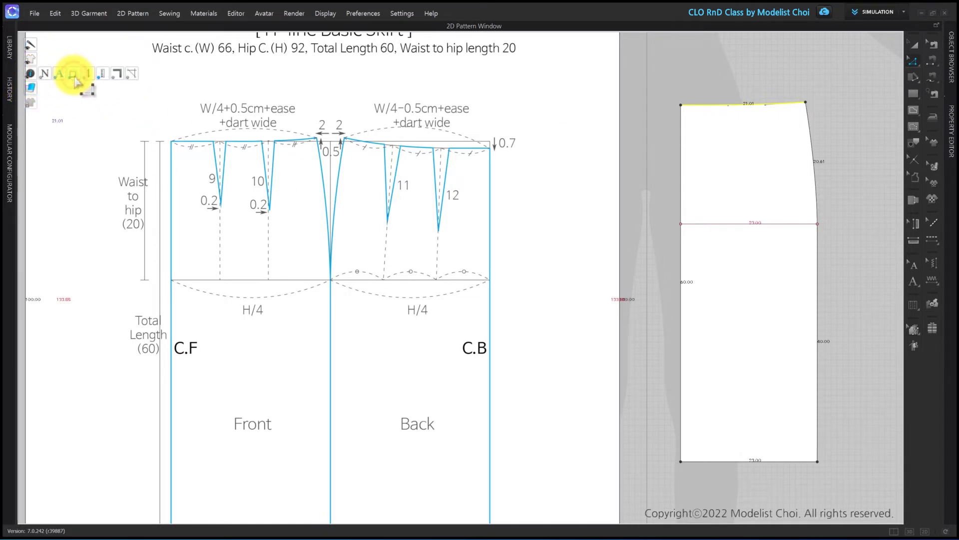
pyautogui.click(75, 88)
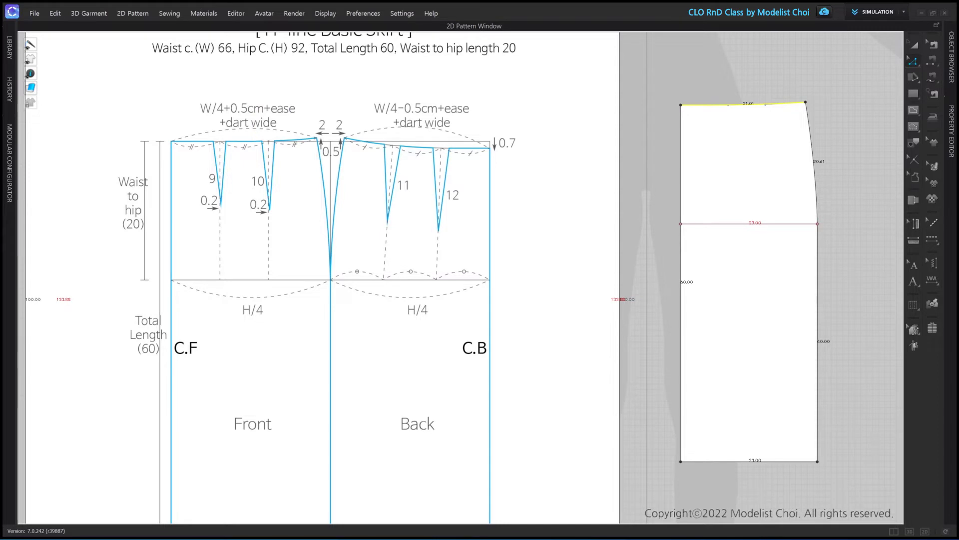
# Switch to Calculator and compute the front waist measurement as 66 ÷ 4 + 0.5 + 0.3.
pyautogui.moveTo(789, 96); pyautogui.dragTo(648, 144)
pyautogui.write('66 ÷ ')
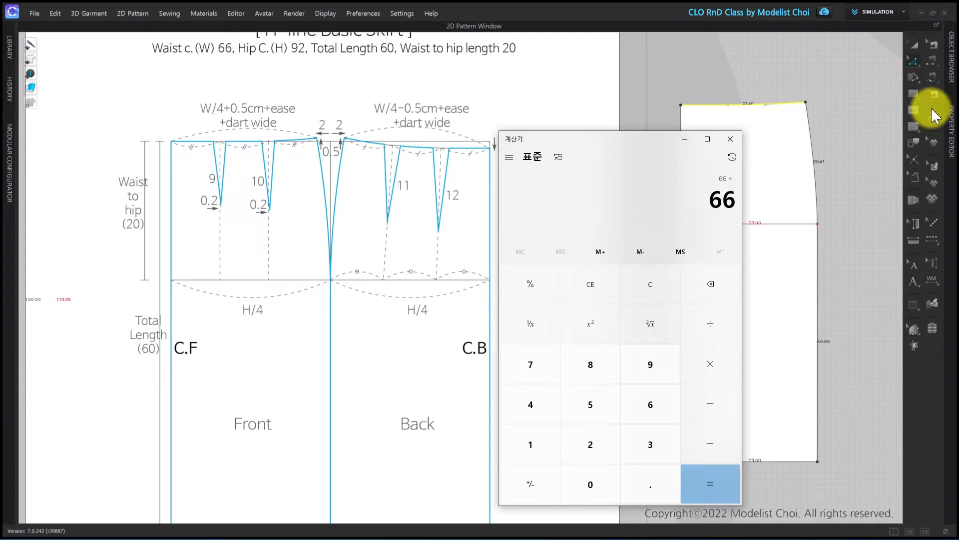
pyautogui.write('4')
pyautogui.press('Return')
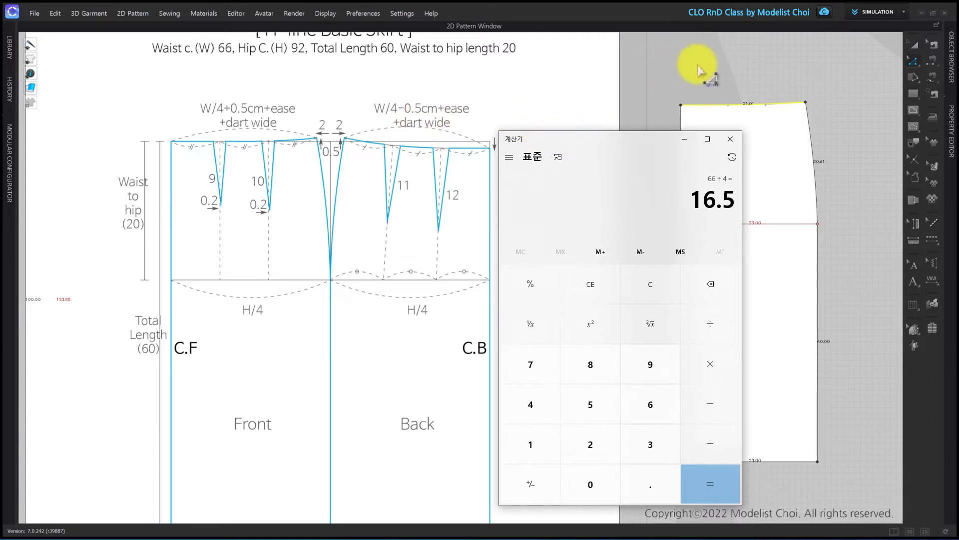
pyautogui.write('+0.5')
pyautogui.press('+')
pyautogui.write('0.3')
pyautogui.press('Return')
# Calculate the dart width as 21 - 17.3 divided by 2, halve it again, and return to the pattern with nothing selected.
pyautogui.write('21')
pyautogui.press('-')
pyautogui.write('17.3')
pyautogui.press('Return')
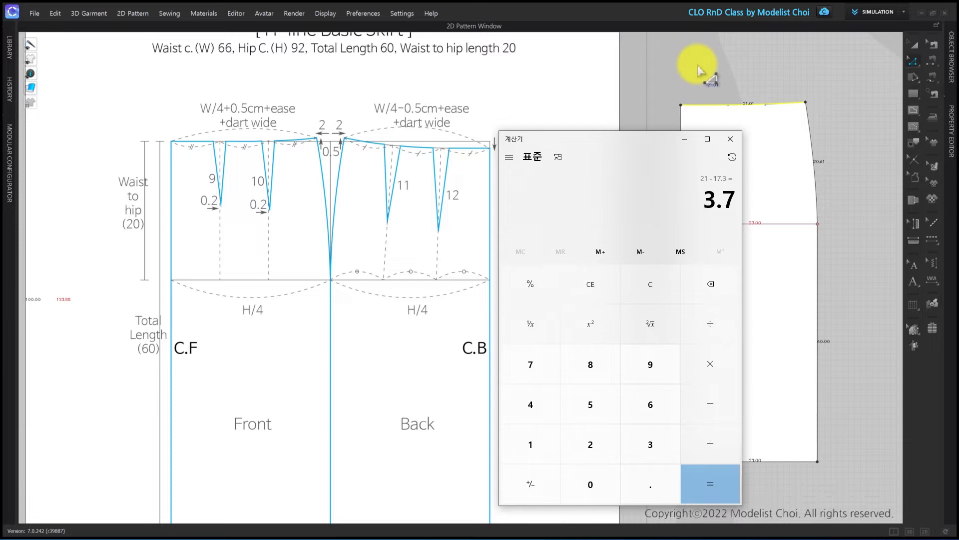
pyautogui.write('2')
pyautogui.press('Return')
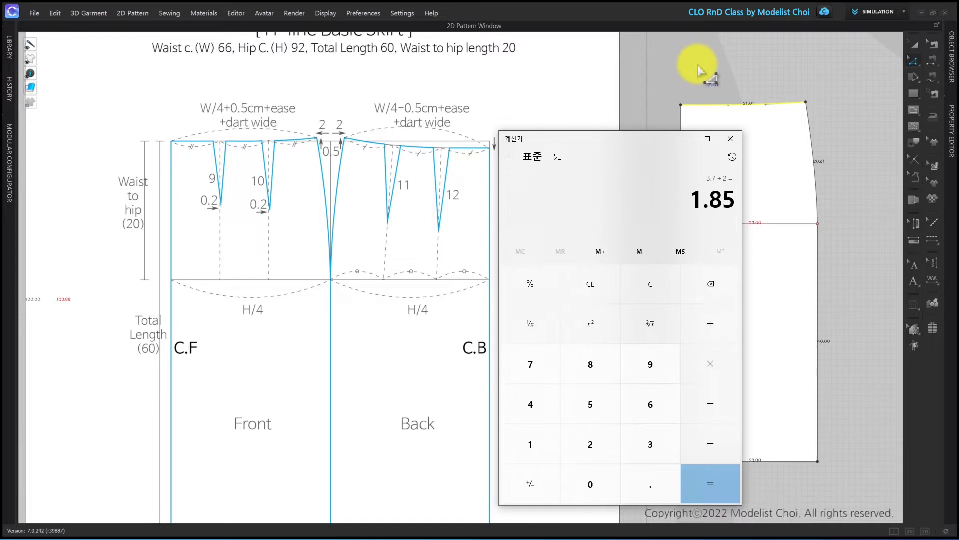
pyautogui.write('/2')
pyautogui.press('Return')
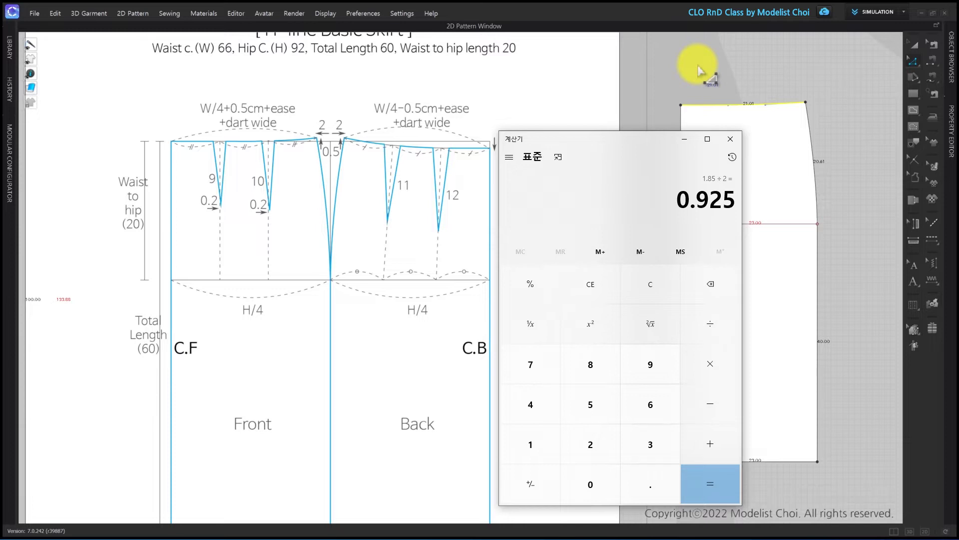
pyautogui.click(800, 80)
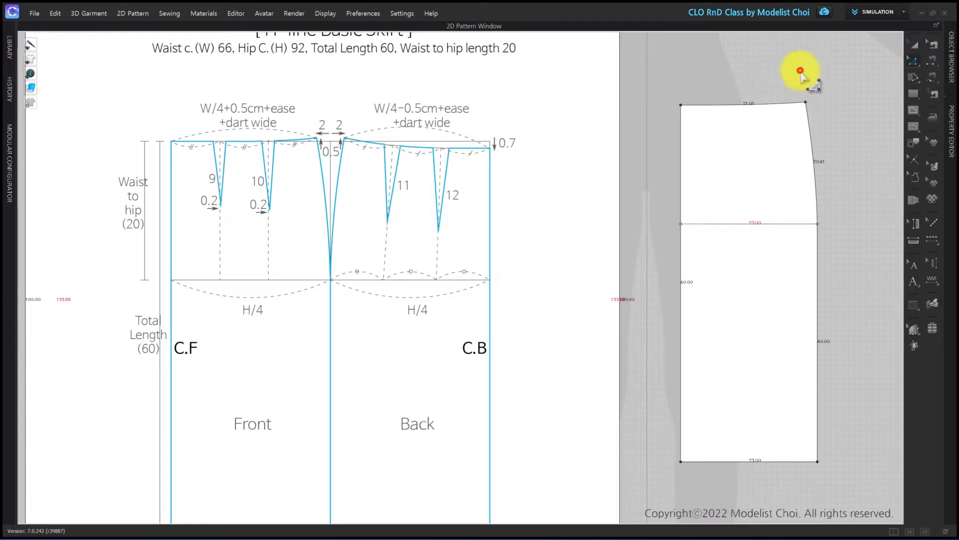
# Split the front panel's waistline uniformly into 3 segments.
pyautogui.scroll(3, 763, 116)
pyautogui.scroll(-2, 765, 116)
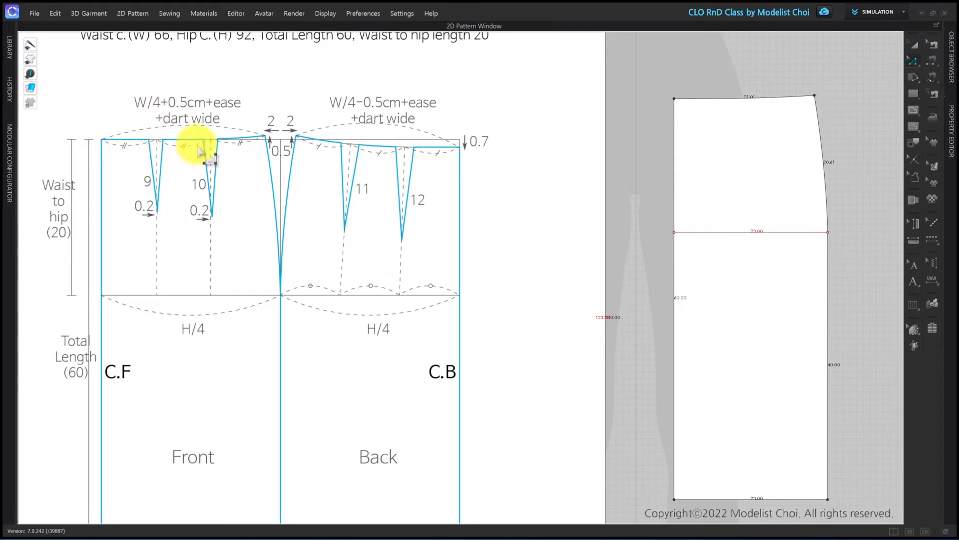
pyautogui.click(914, 61)
pyautogui.click(837, 126)
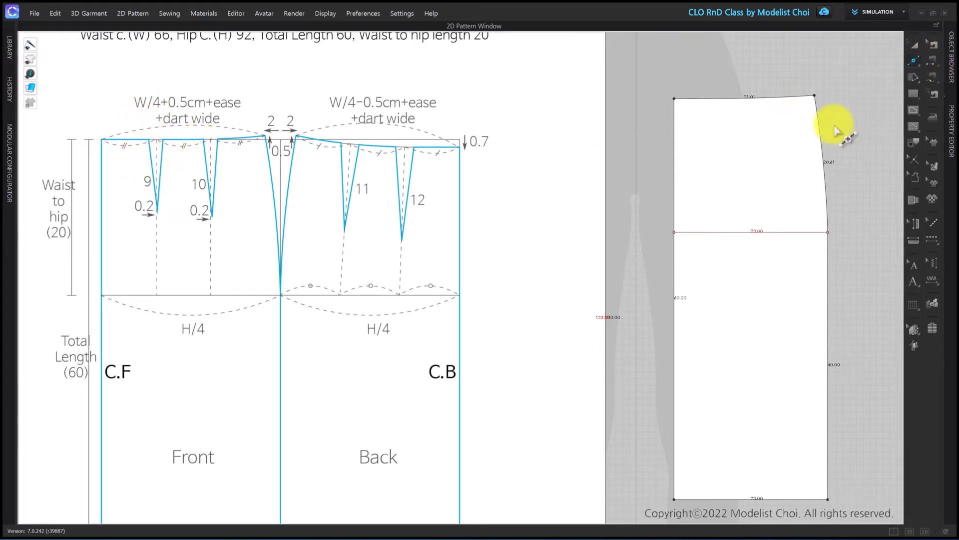
pyautogui.click(730, 99)
pyautogui.click(439, 289)
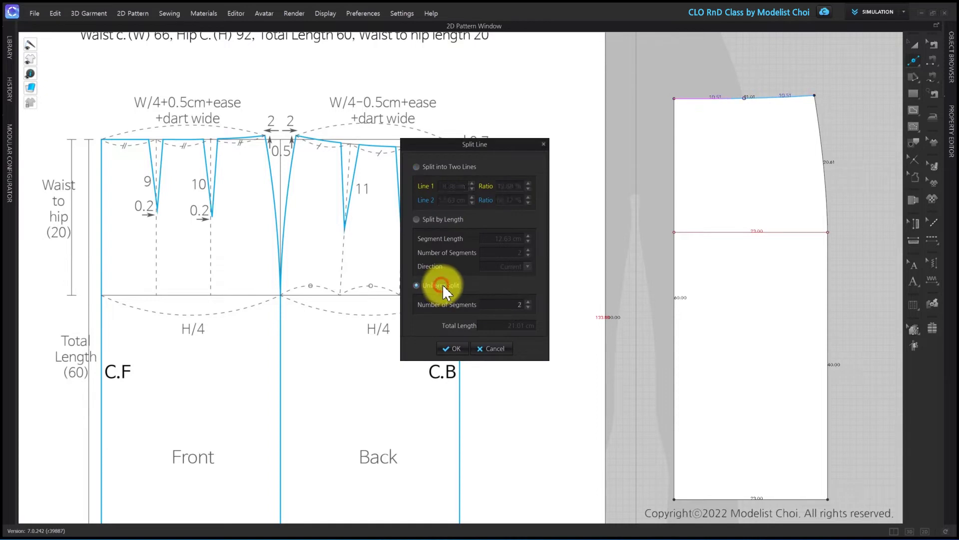
pyautogui.click(529, 302)
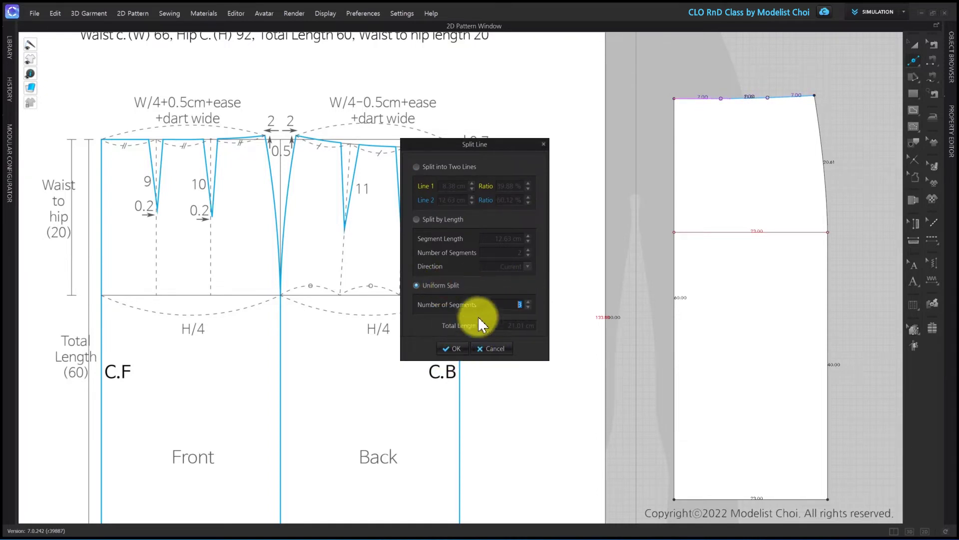
pyautogui.click(452, 348)
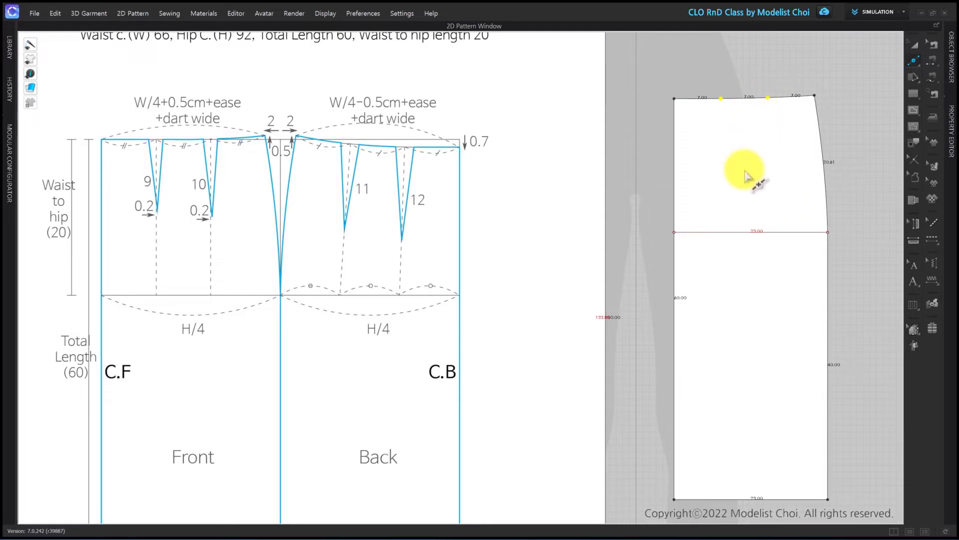
# Split the front waistline 0.92 cm on each side of the division point nearest center front.
pyautogui.scroll(3, 727, 99)
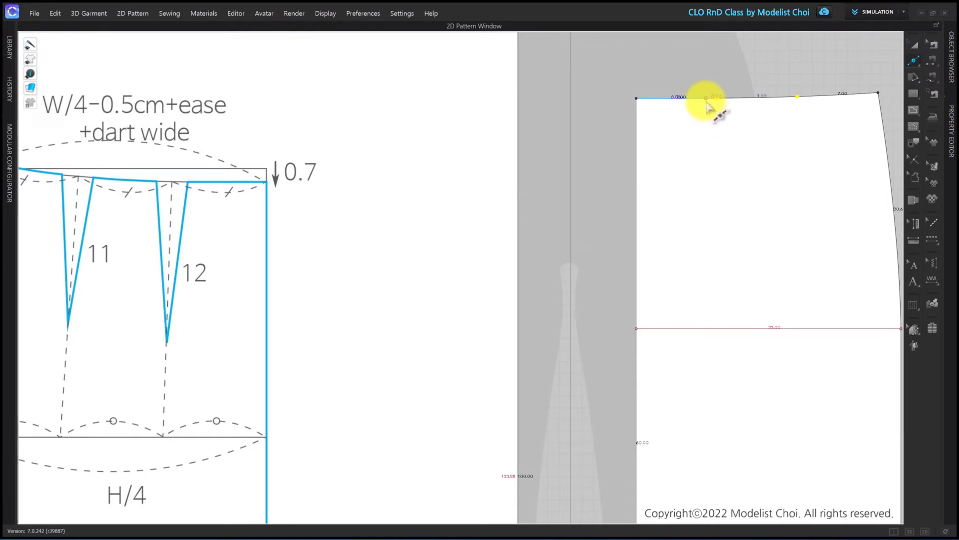
pyautogui.click(706, 99)
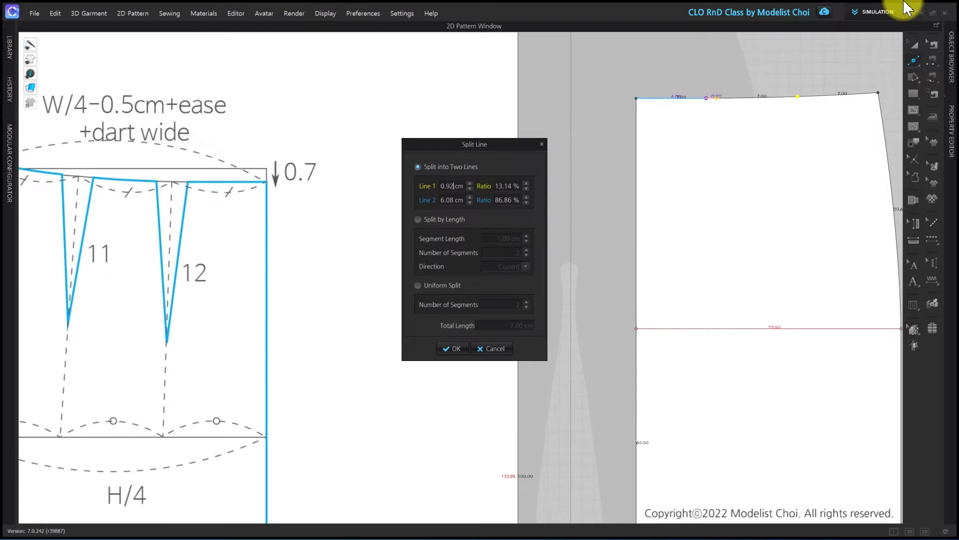
pyautogui.click(453, 349)
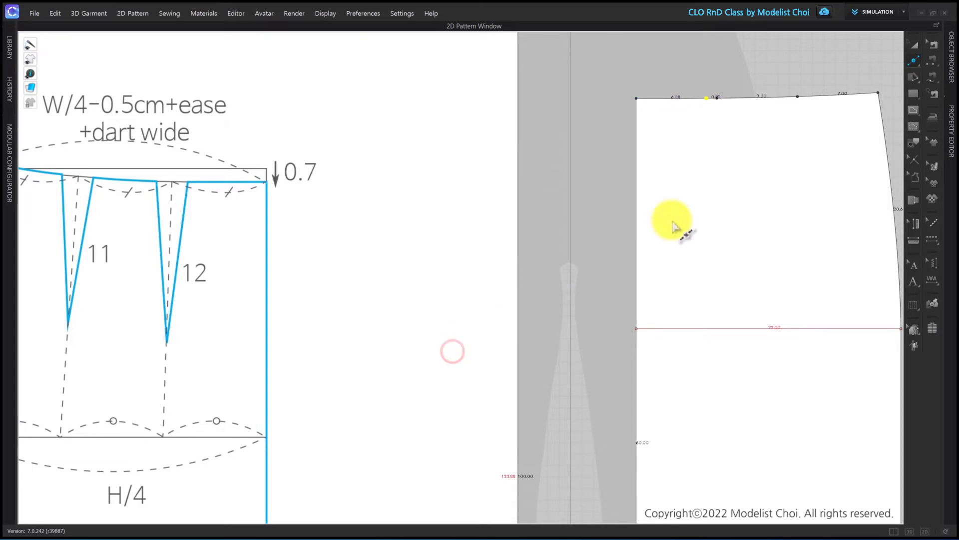
pyautogui.click(731, 97)
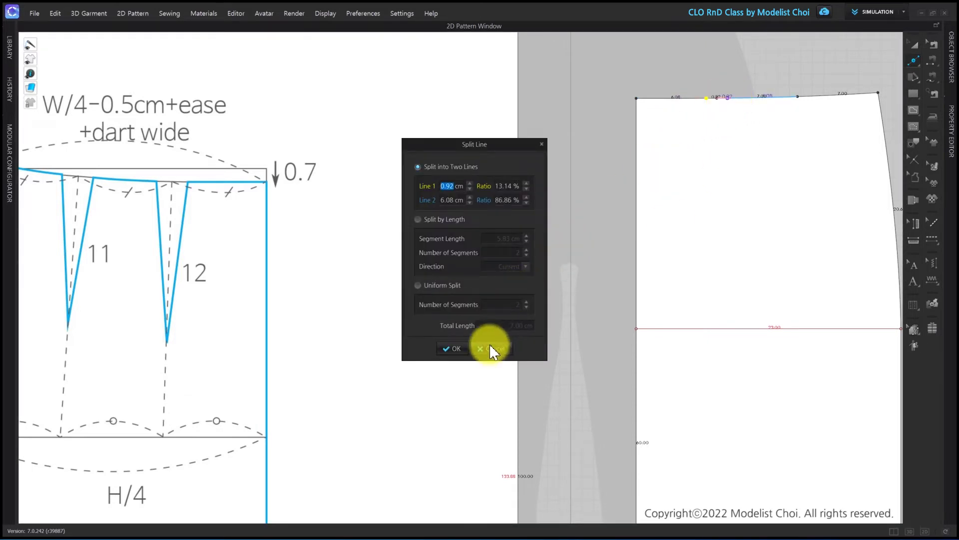
pyautogui.click(453, 348)
# Split the front waistline 0.92 cm on each side of the division point nearest the side seam.
pyautogui.click(787, 97)
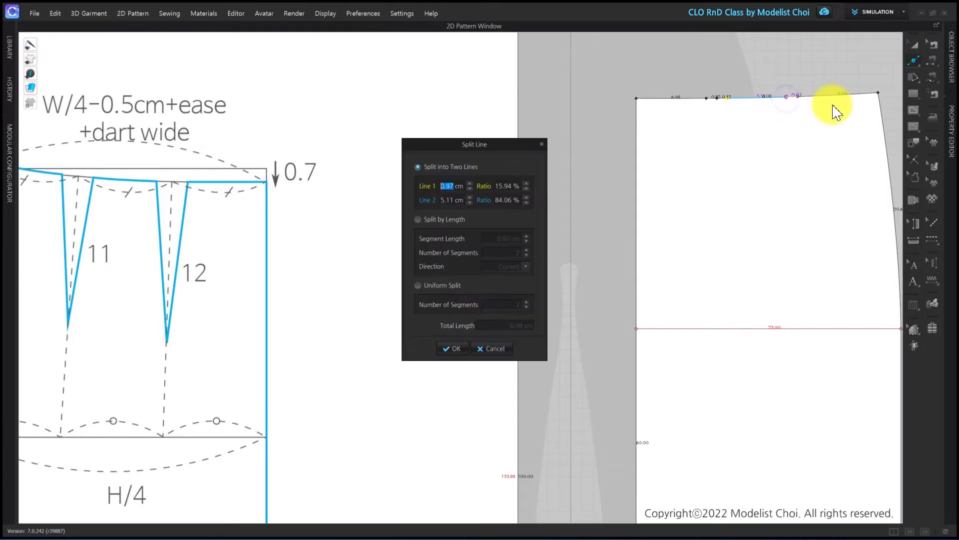
pyautogui.write('0.9')
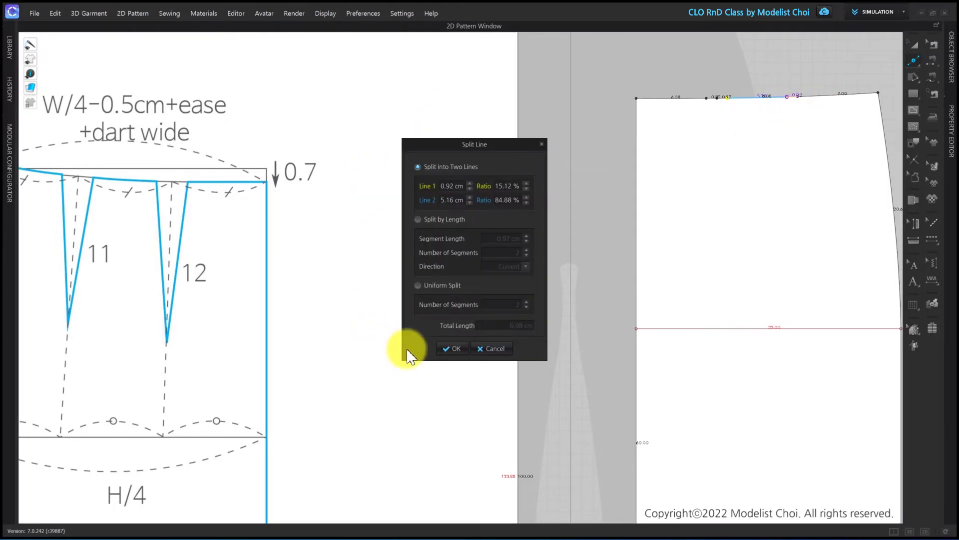
pyautogui.click(458, 343)
pyautogui.click(812, 98)
pyautogui.write('0.92')
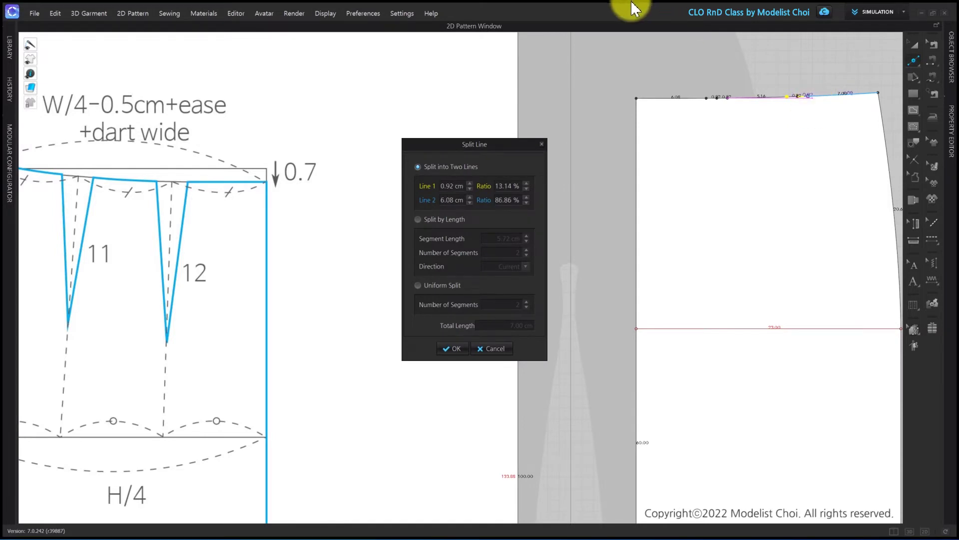
pyautogui.click(456, 347)
# Draw a vertical internal line 9 cm long down from the center point of the dart nearest center front.
pyautogui.scroll(-3, 767, 231)
pyautogui.moveTo(448, 262); pyautogui.dragTo(557, 173, button='middle')
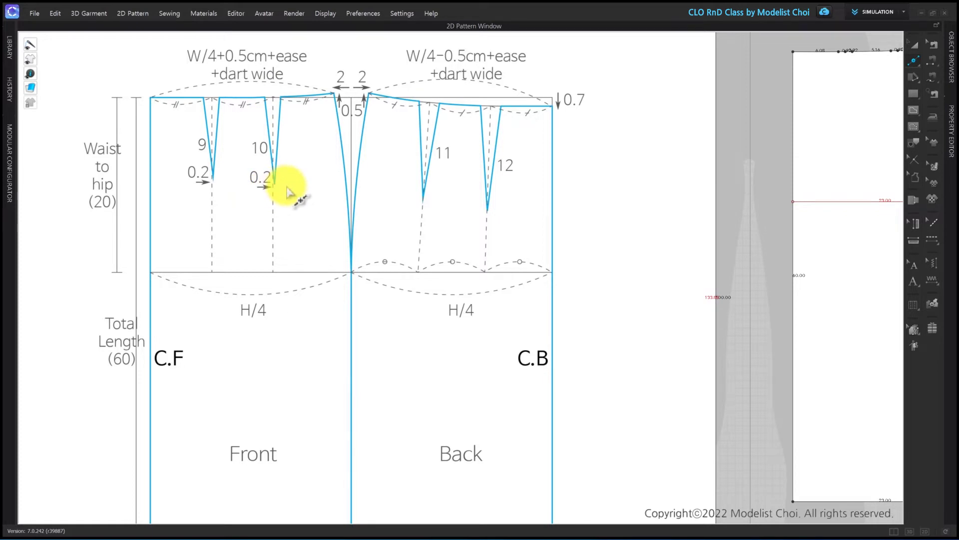
pyautogui.click(913, 110)
pyautogui.moveTo(823, 120); pyautogui.dragTo(668, 157, button='middle')
pyautogui.scroll(2, 710, 99)
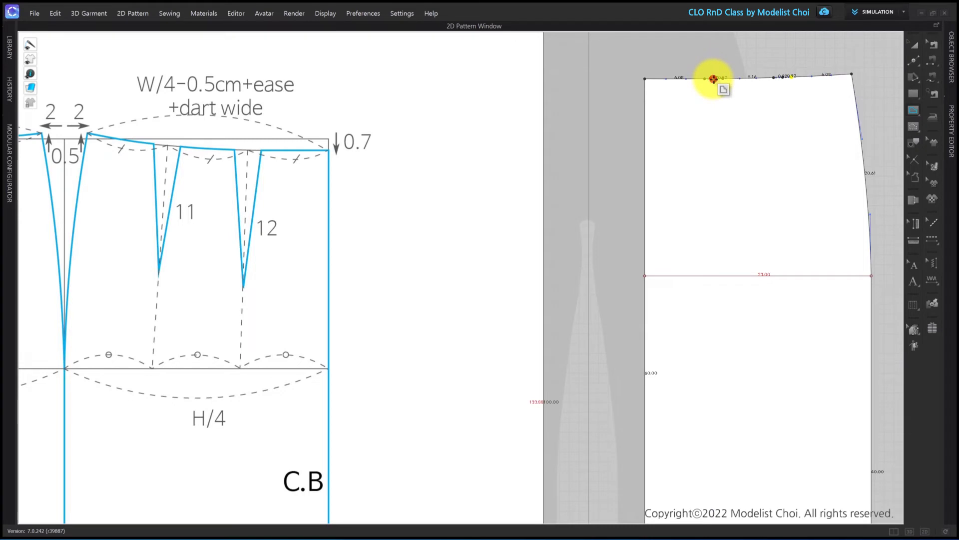
pyautogui.click(713, 78)
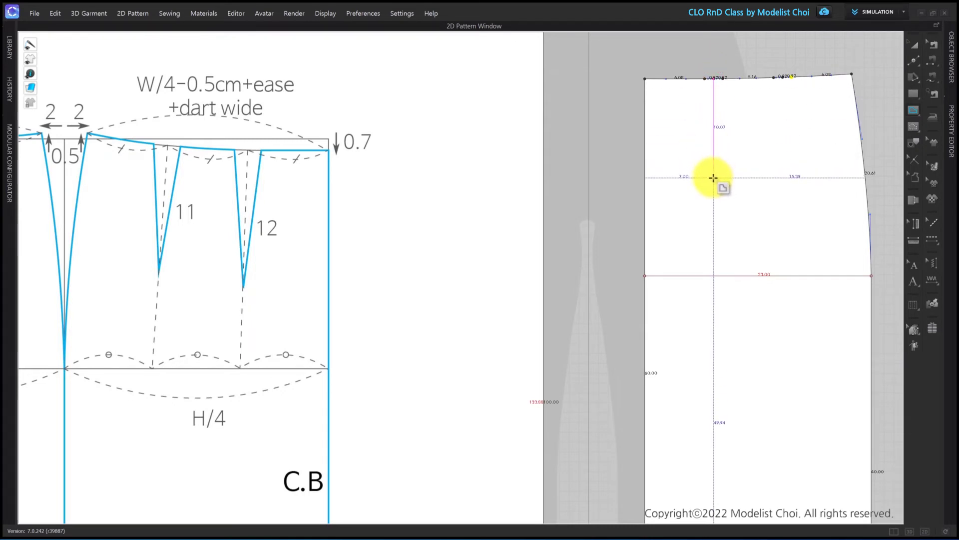
pyautogui.rightClick(714, 178)
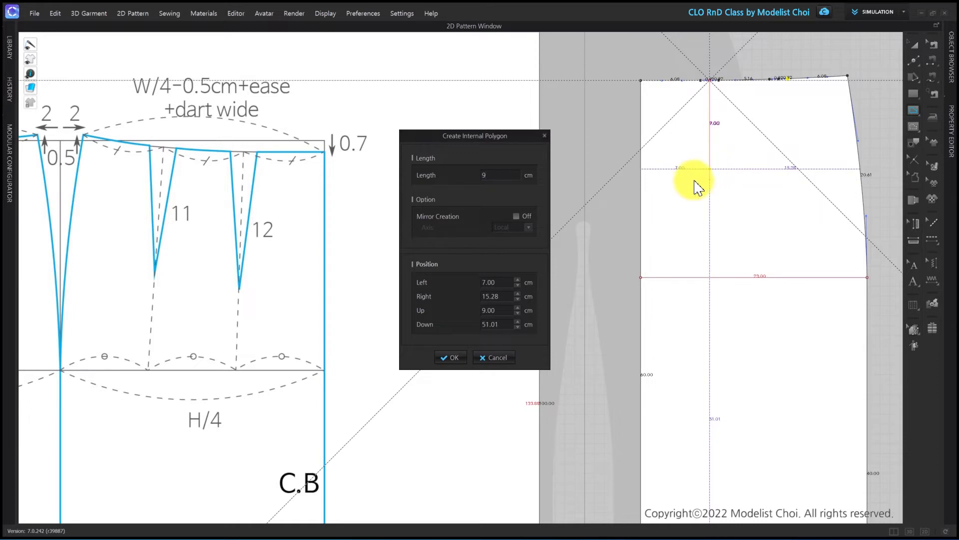
pyautogui.press('Return')
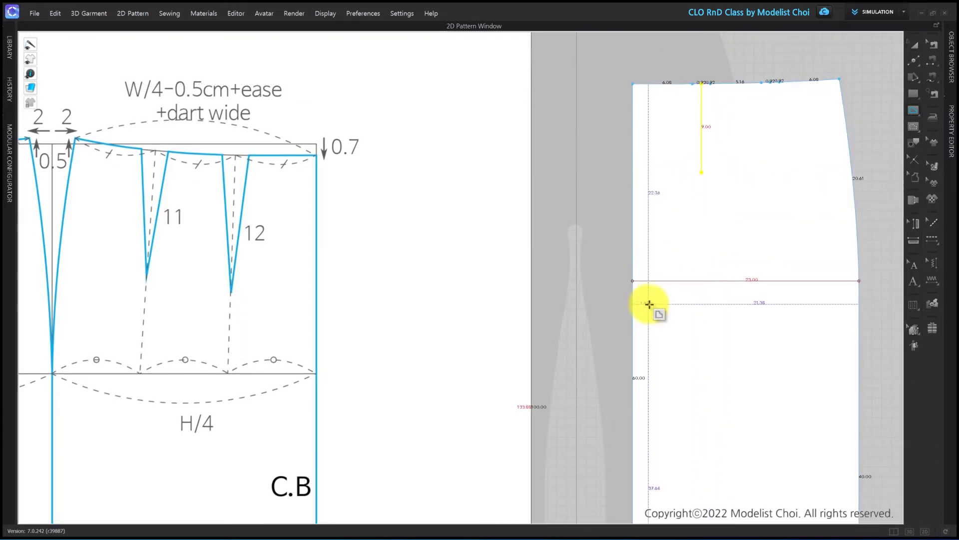
# Draw a vertical internal line 10 cm long down from the center point of the dart nearest the side seam.
pyautogui.scroll(1, 789, 148)
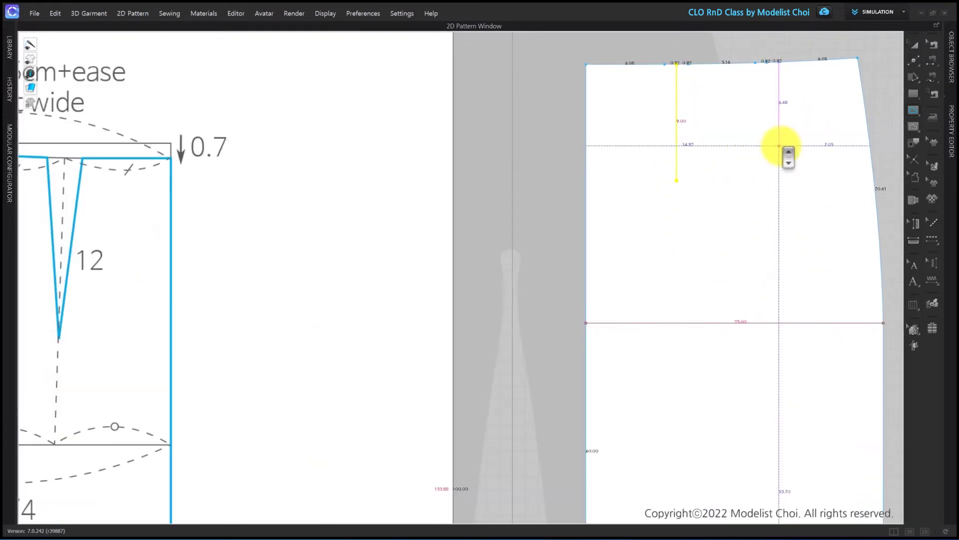
pyautogui.click(767, 62)
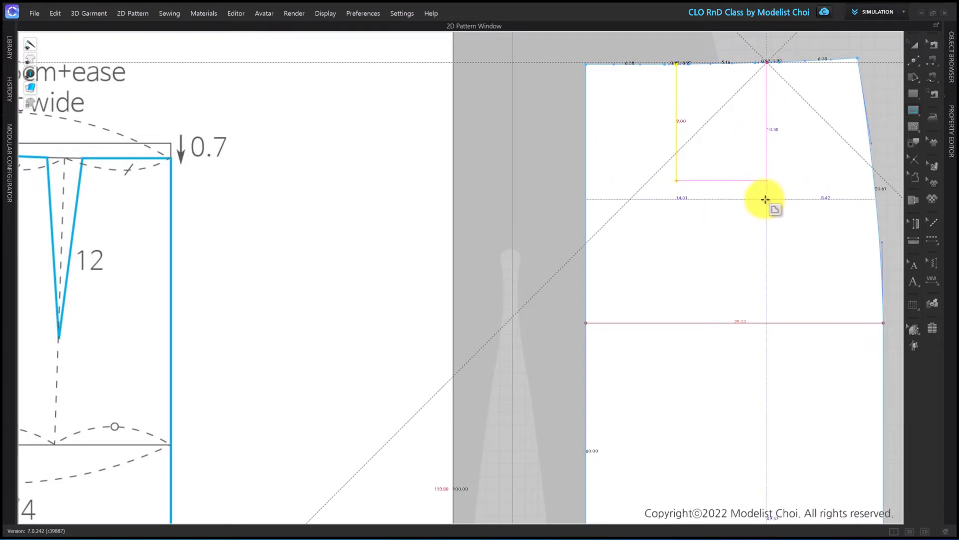
pyautogui.rightClick(766, 200)
pyautogui.write('10')
pyautogui.press('Return')
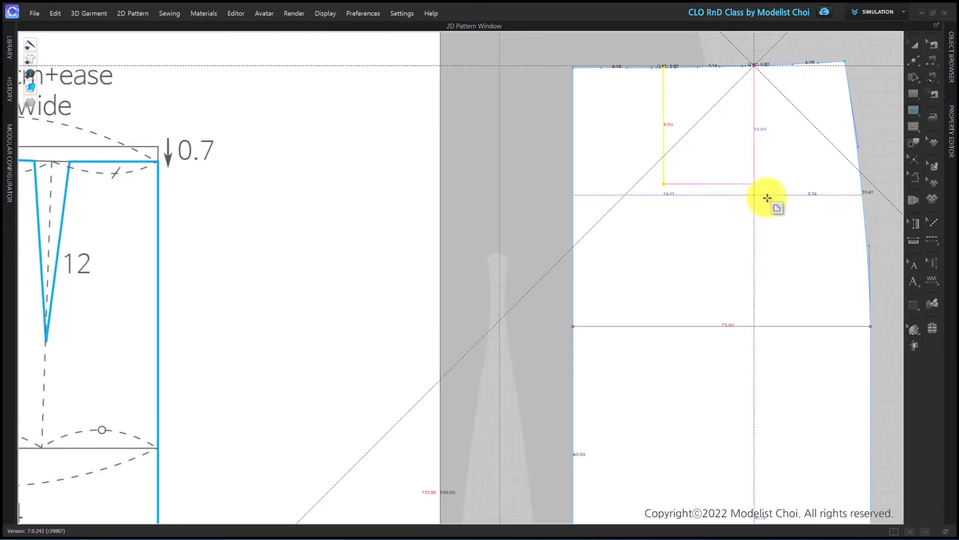
# Move the lower endpoints of both dart center lines 0.2 cm horizontally toward the side seam.
pyautogui.click(914, 68)
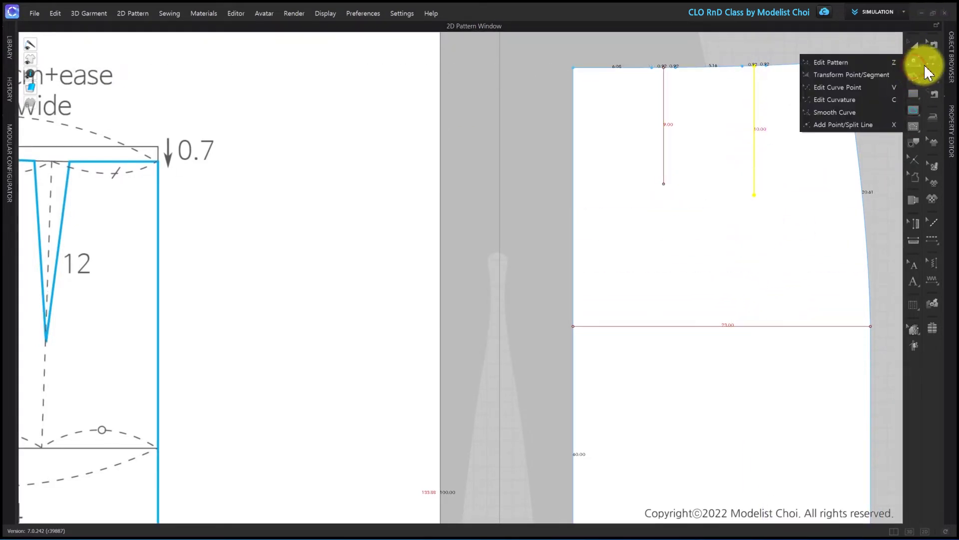
pyautogui.click(872, 63)
pyautogui.click(754, 194)
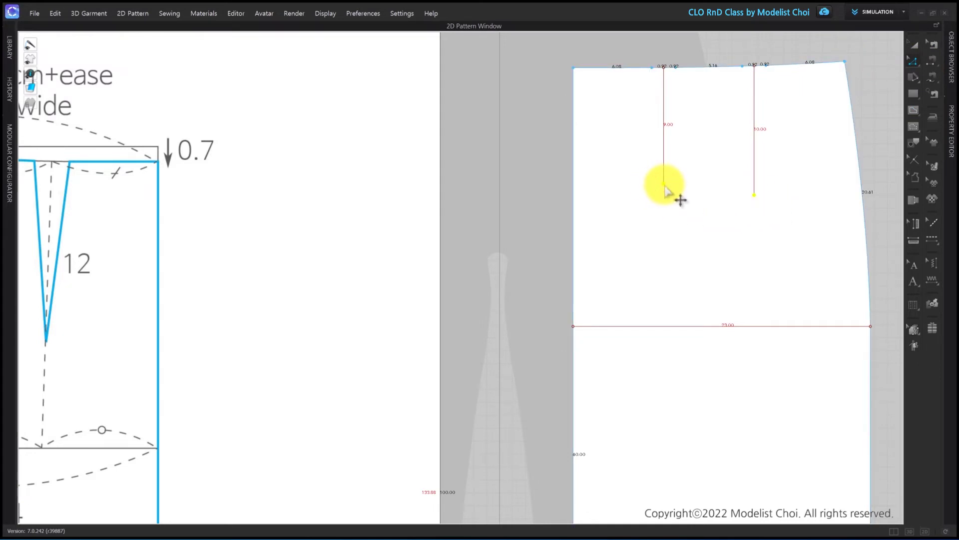
pyautogui.moveTo(665, 186); pyautogui.dragTo(682, 188)
pyautogui.rightClick(682, 188)
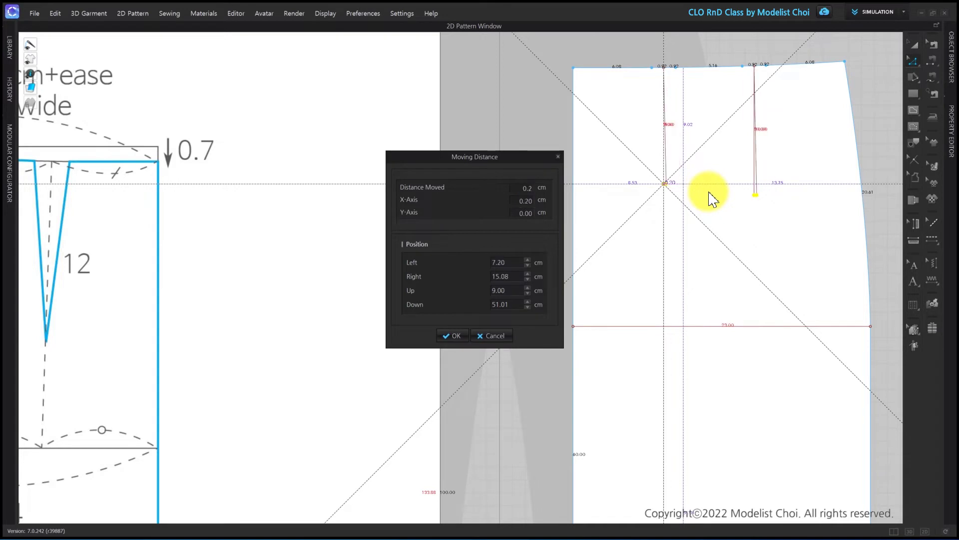
pyautogui.click(454, 336)
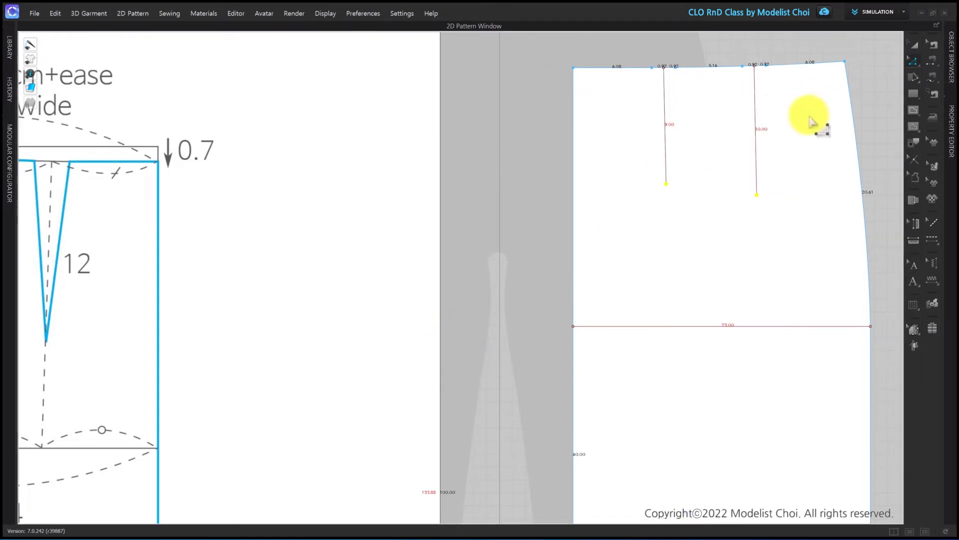
pyautogui.scroll(-3, 812, 149)
pyautogui.scroll(2, 812, 149)
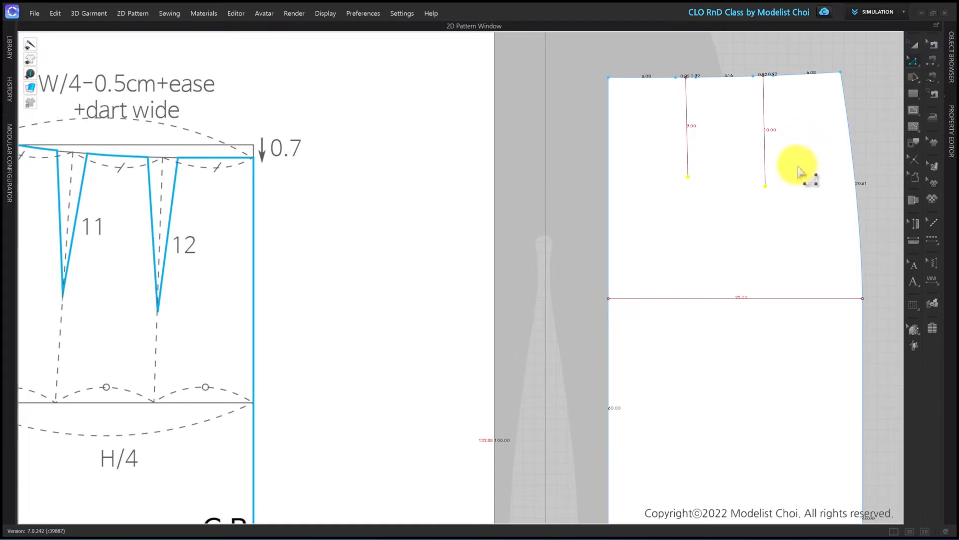
pyautogui.click(874, 100)
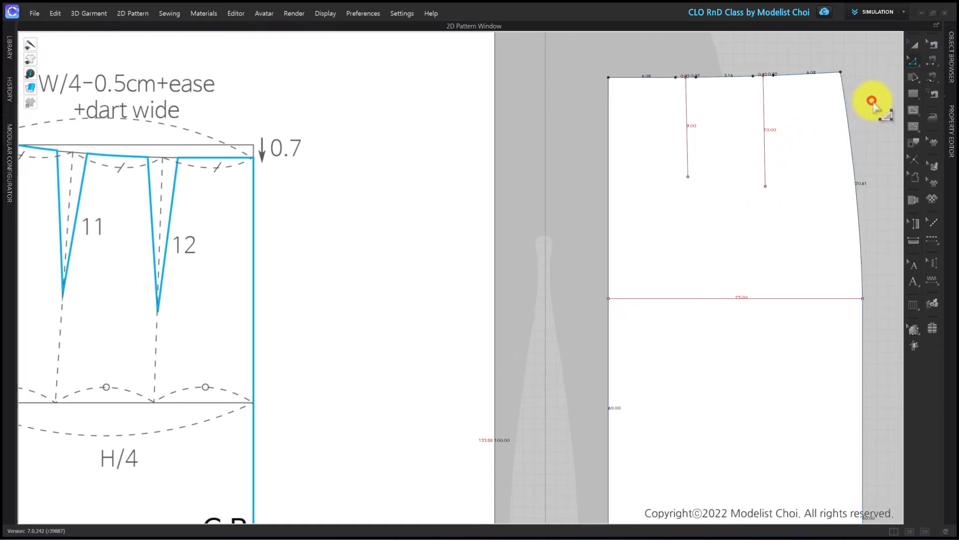
# Draw both legs of the side dart as an internal line between its waist points, passing through the 10 cm line's tip.
pyautogui.click(914, 111)
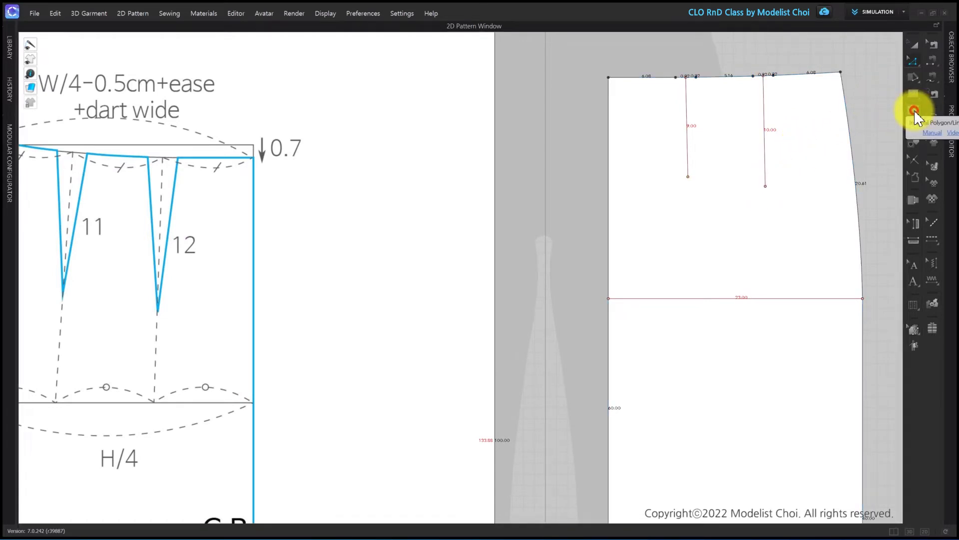
pyautogui.scroll(1, 765, 86)
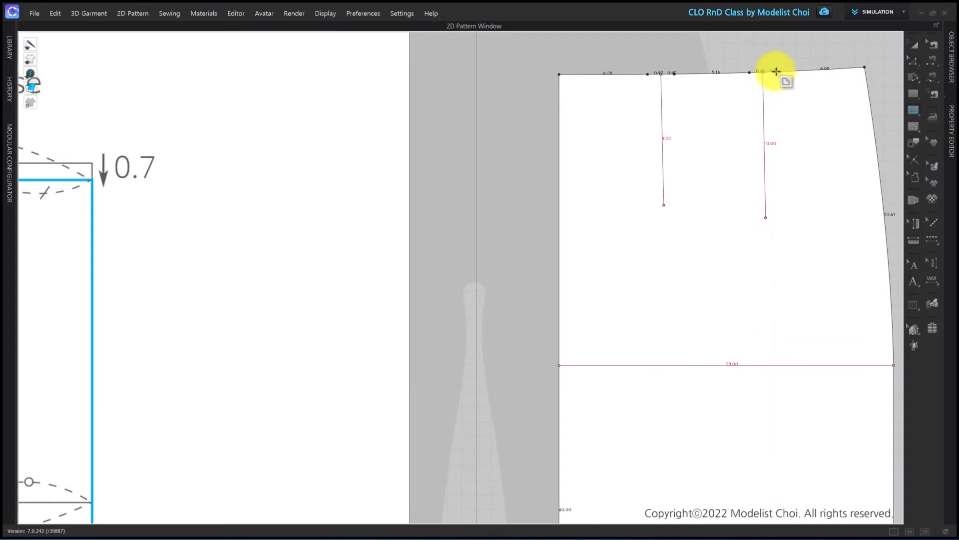
pyautogui.click(776, 71)
pyautogui.click(766, 217)
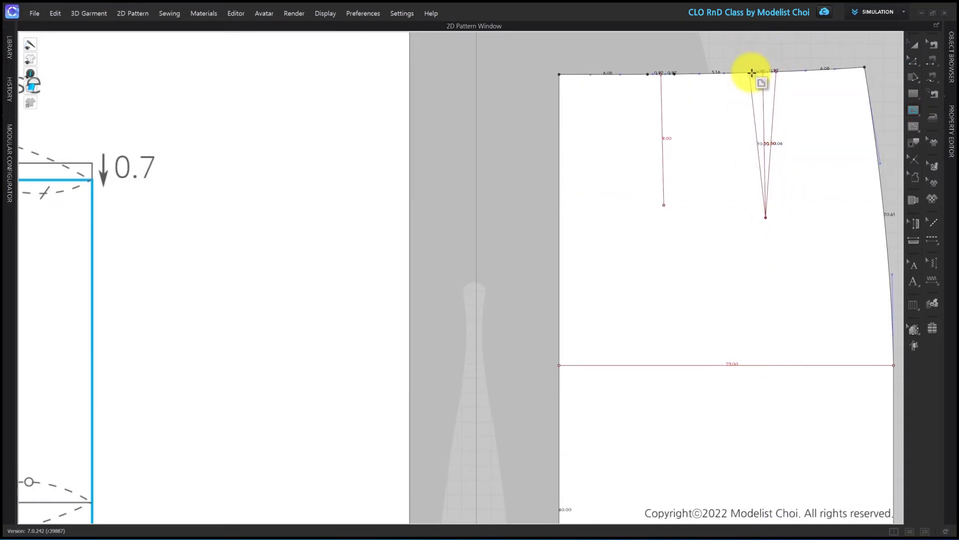
pyautogui.click(752, 73)
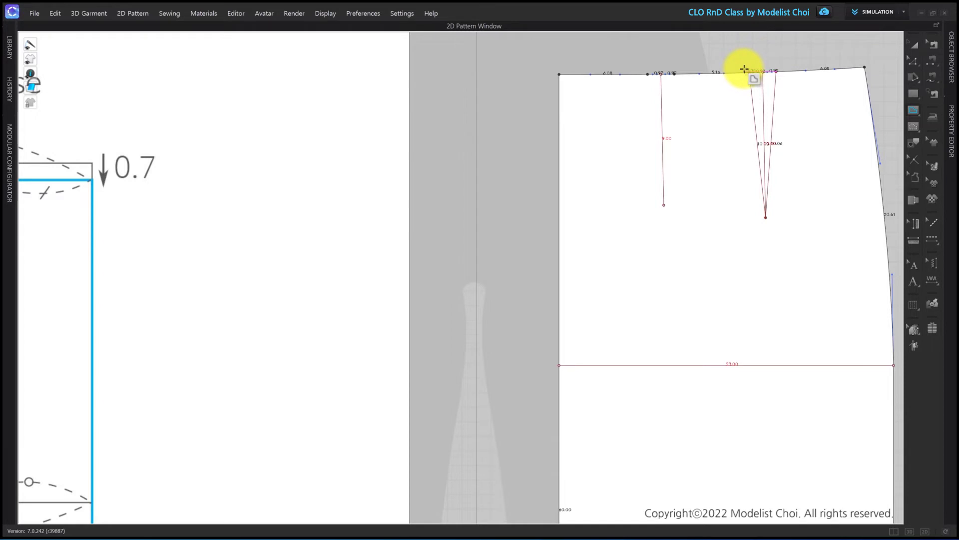
pyautogui.press('Return')
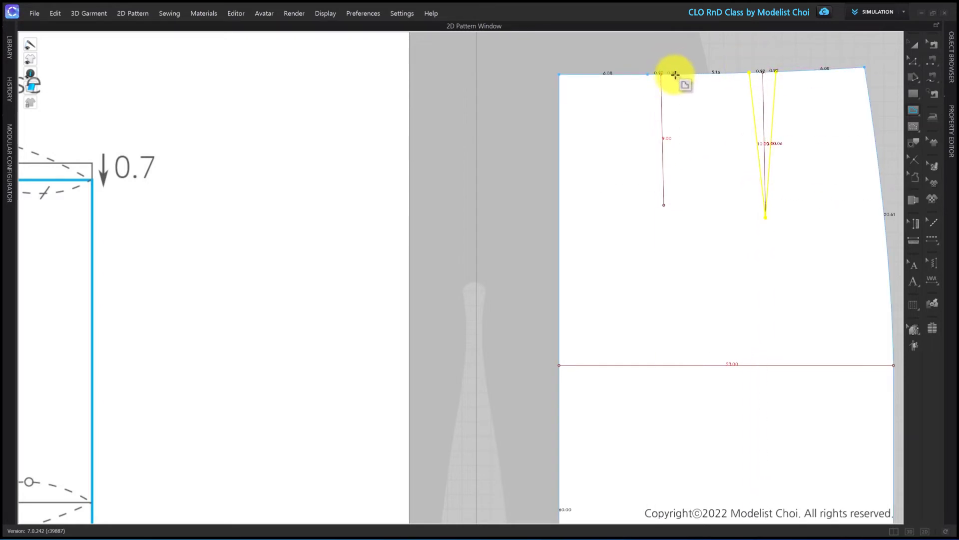
# Draw both legs of the dart nearest center front between its waist points, passing through the 9 cm line's tip.
pyautogui.scroll(2, 675, 74)
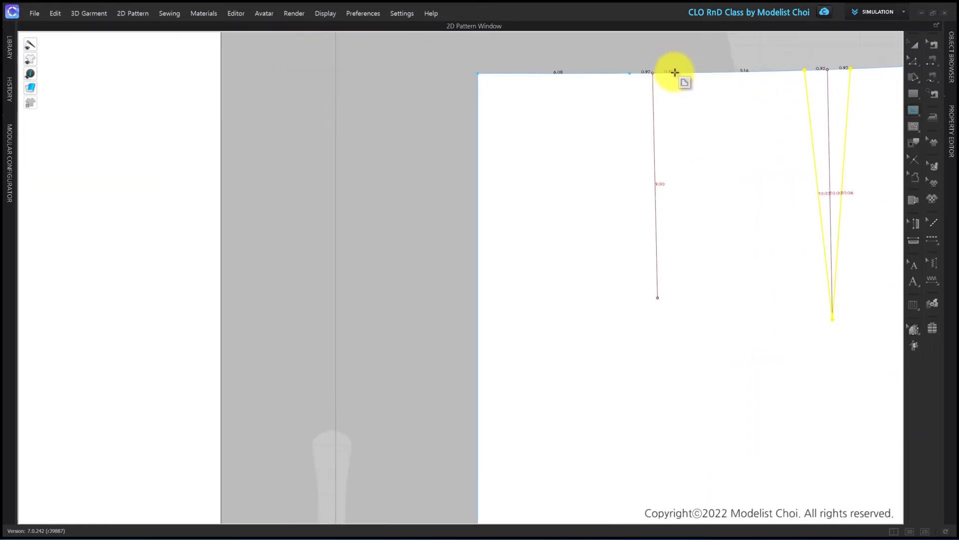
pyautogui.click(674, 72)
pyautogui.click(658, 298)
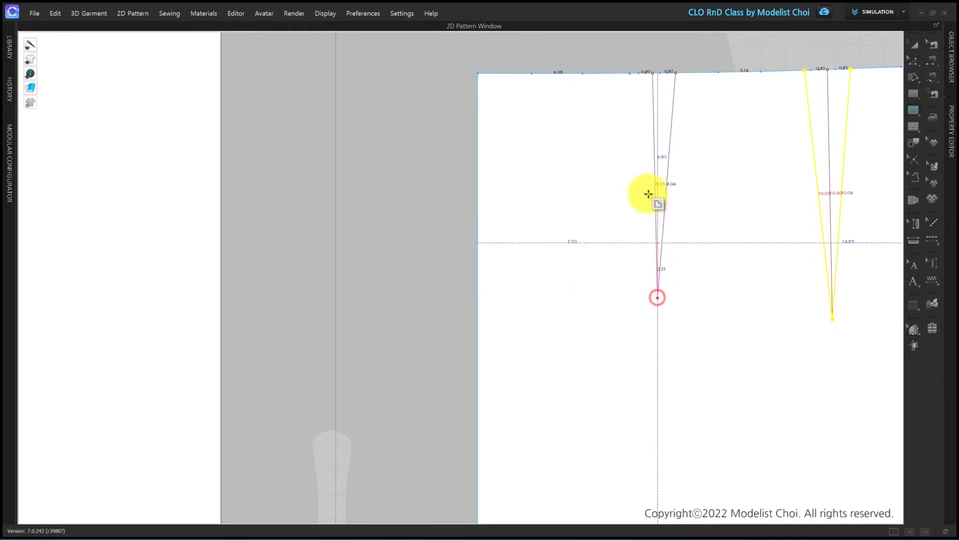
pyautogui.click(631, 73)
pyautogui.press('Return')
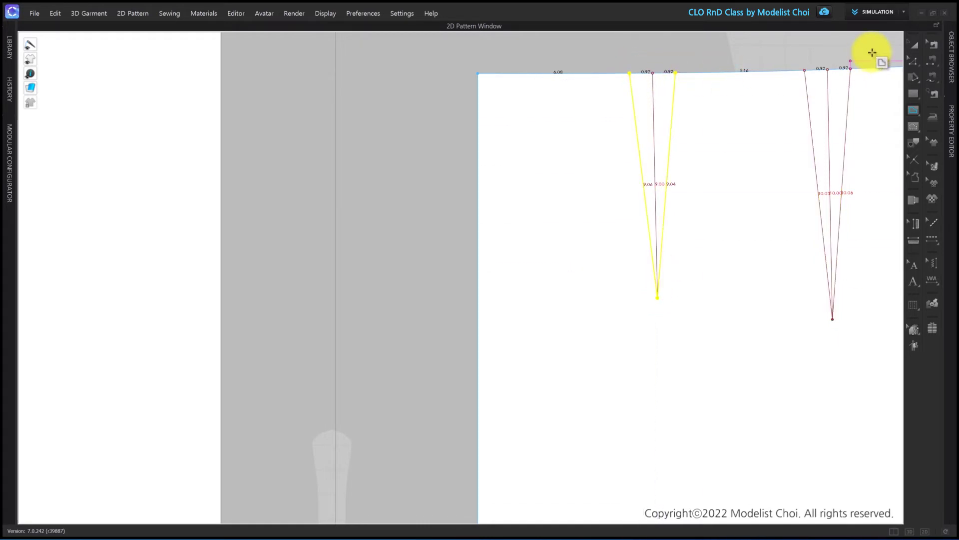
# Cut the front panel along the leg lines of both waist darts.
pyautogui.click(912, 48)
pyautogui.scroll(-3, 691, 78)
pyautogui.moveTo(713, 122); pyautogui.dragTo(678, 163, button='middle')
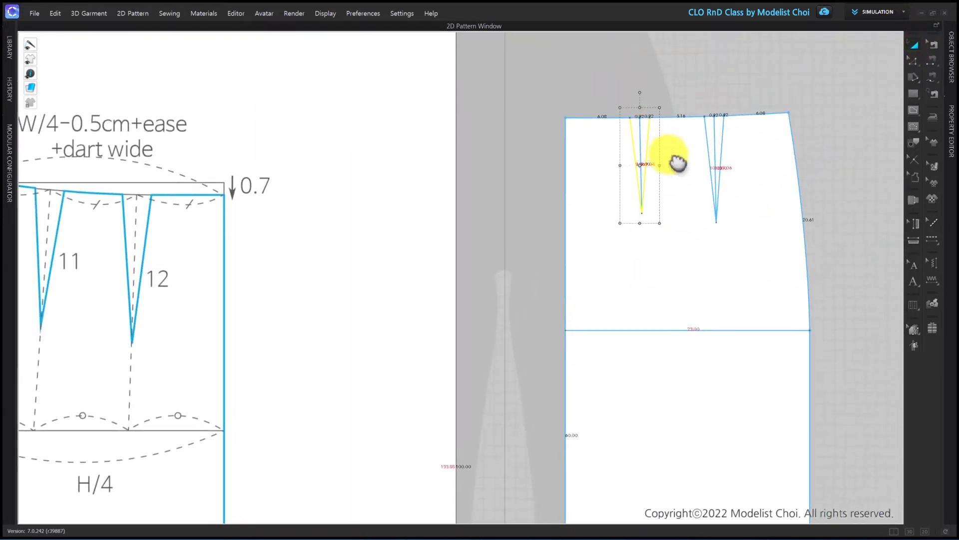
pyautogui.scroll(3, 649, 141)
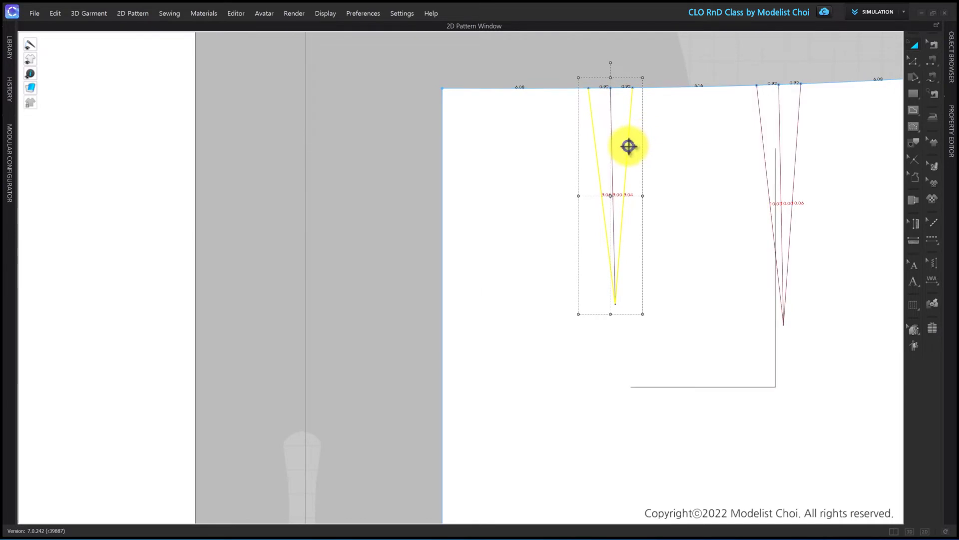
pyautogui.rightClick(629, 146)
pyautogui.click(652, 274)
pyautogui.click(767, 174)
pyautogui.rightClick(767, 175)
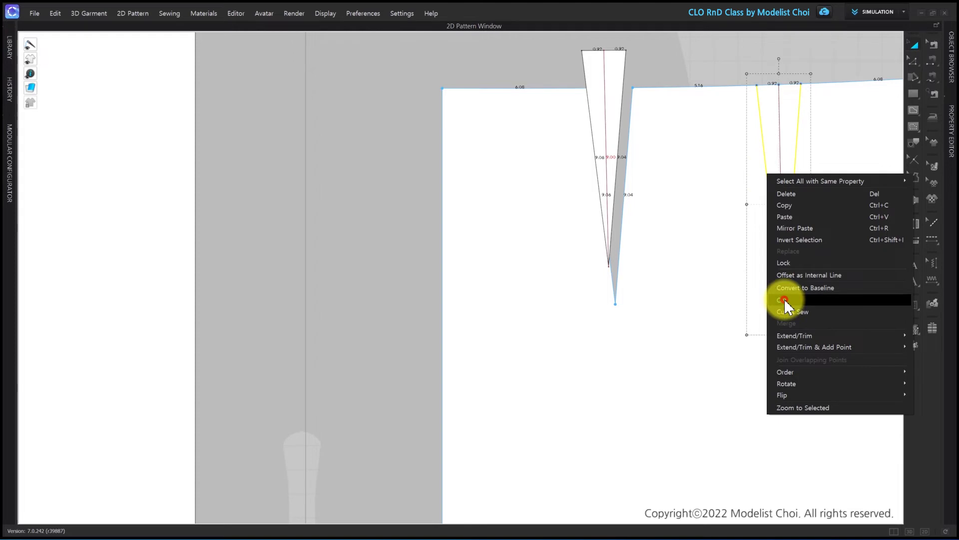
pyautogui.click(784, 300)
# Delete the two cut-out dart pieces to leave open darts in the front panel.
pyautogui.click(768, 60)
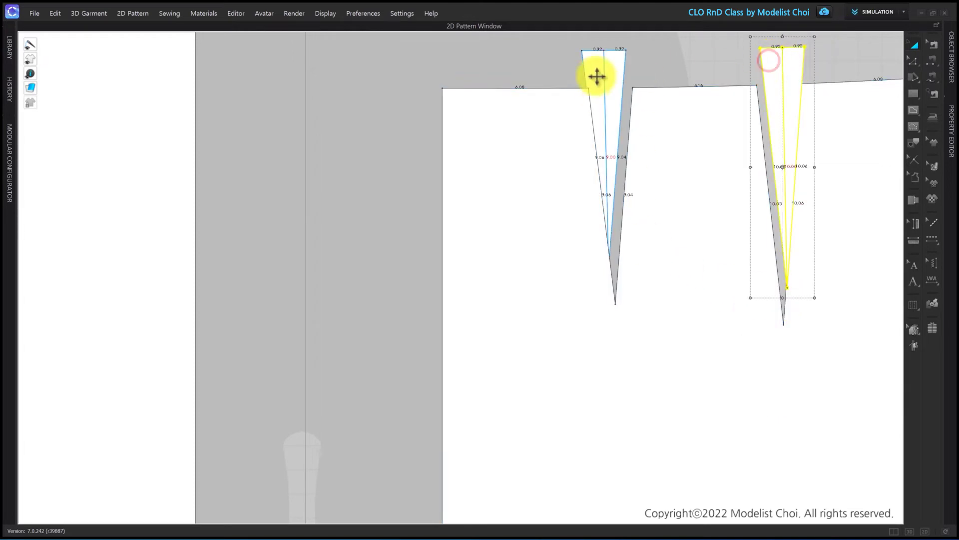
pyautogui.keyDown('shift'); pyautogui.click(597, 76); pyautogui.keyUp('shift')
pyautogui.press('Delete')
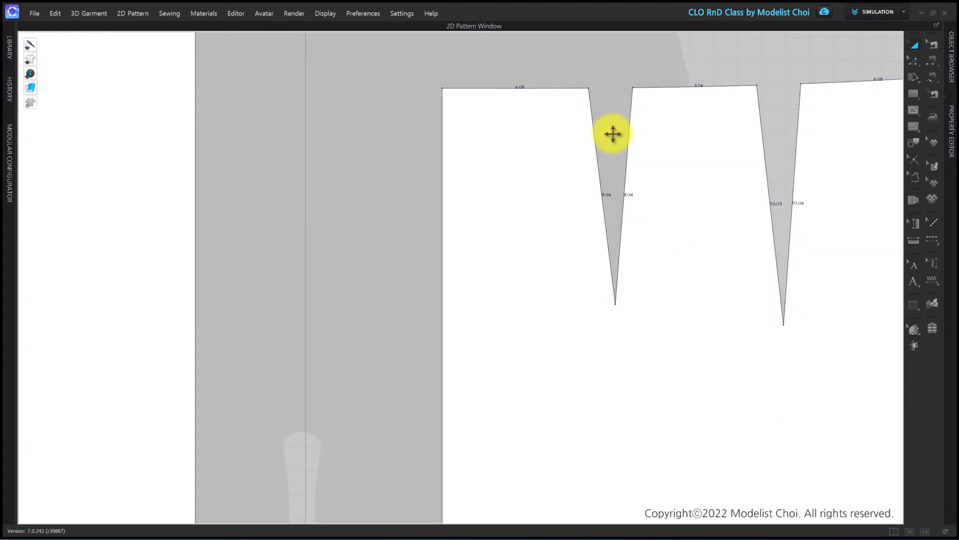
# Shape the cap of the dart nearest center front, adjusting the curve point to smooth the folded waistline.
pyautogui.scroll(-6, 604, 189)
pyautogui.moveTo(672, 270); pyautogui.dragTo(668, 214)
pyautogui.click(760, 182)
pyautogui.scroll(3, 653, 132)
pyautogui.click(915, 60)
pyautogui.scroll(4, 548, 143)
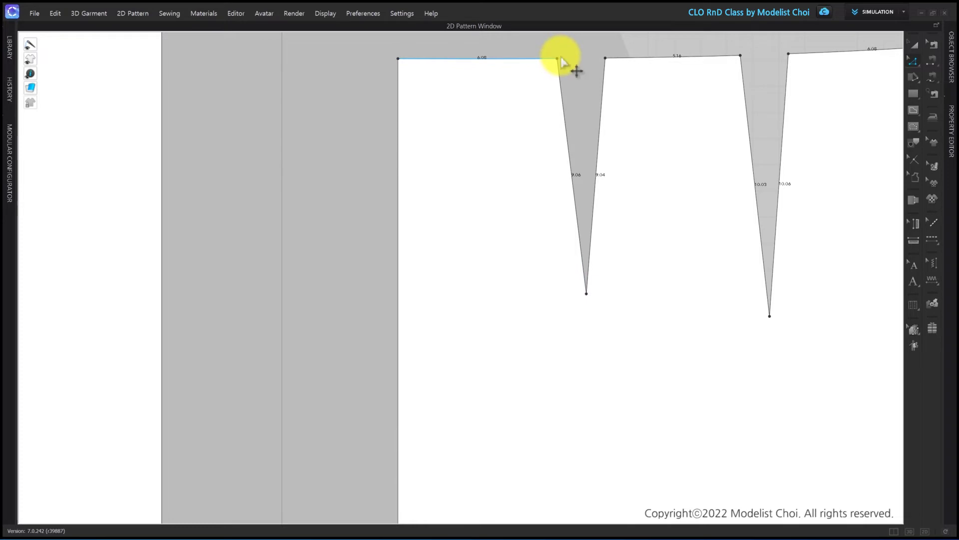
pyautogui.moveTo(614, 94); pyautogui.dragTo(608, 161, button='right')
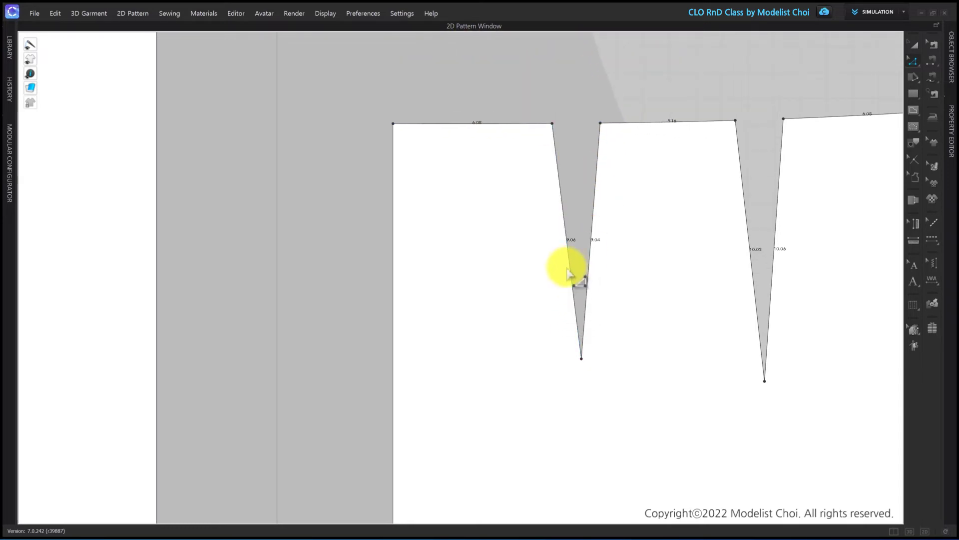
pyautogui.click(569, 268)
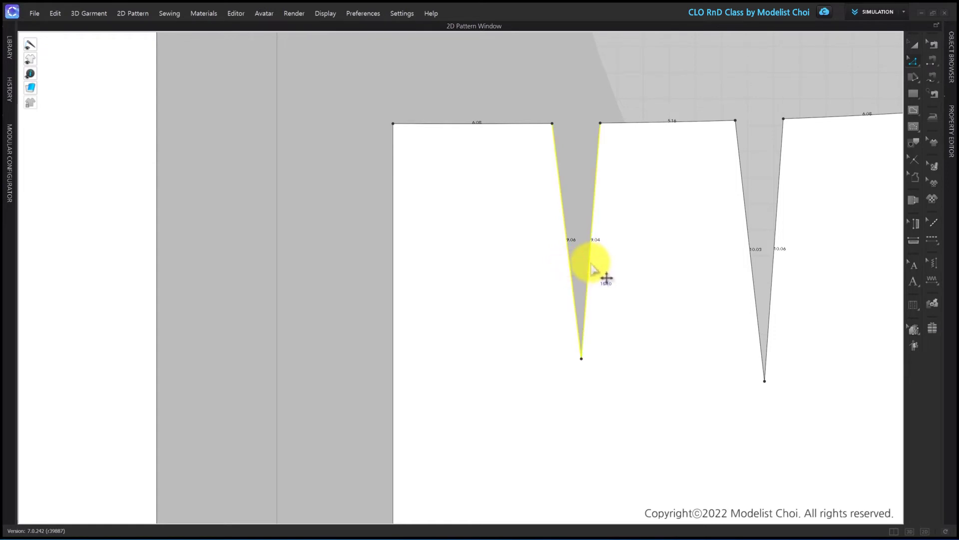
pyautogui.rightClick(592, 263)
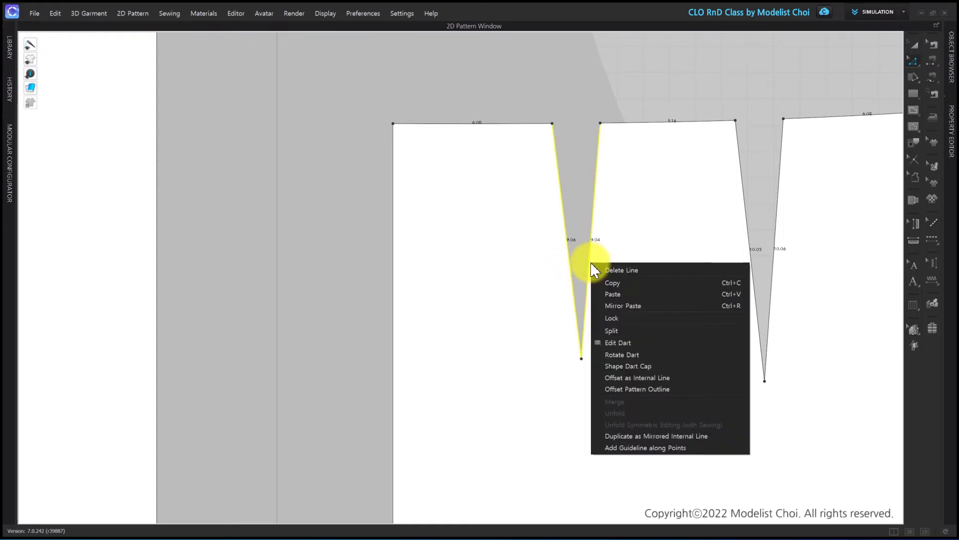
pyautogui.click(631, 366)
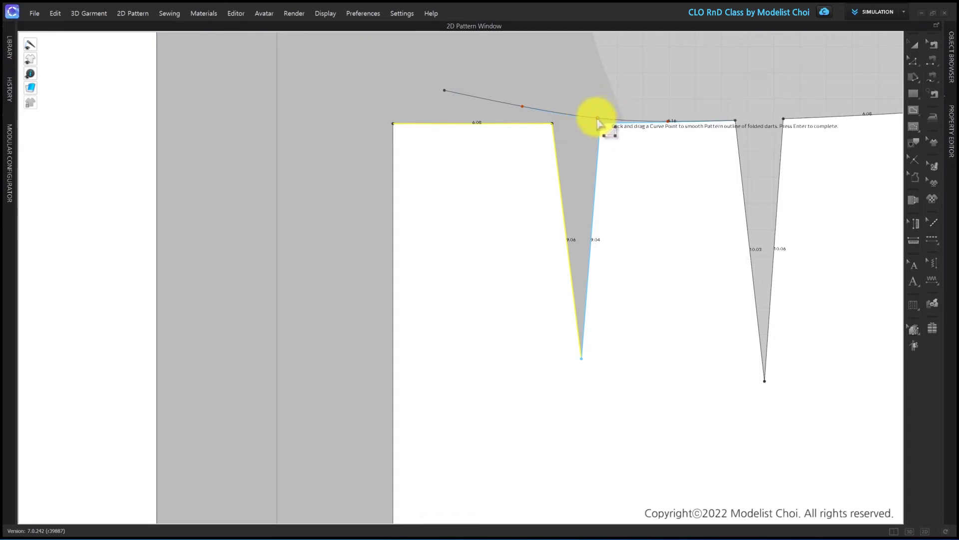
pyautogui.moveTo(599, 119); pyautogui.dragTo(600, 118)
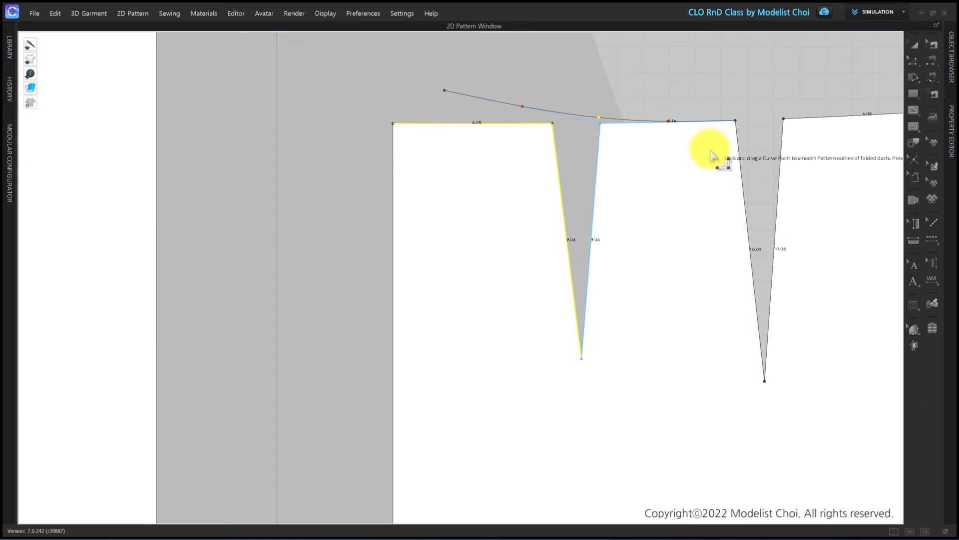
pyautogui.press('Return')
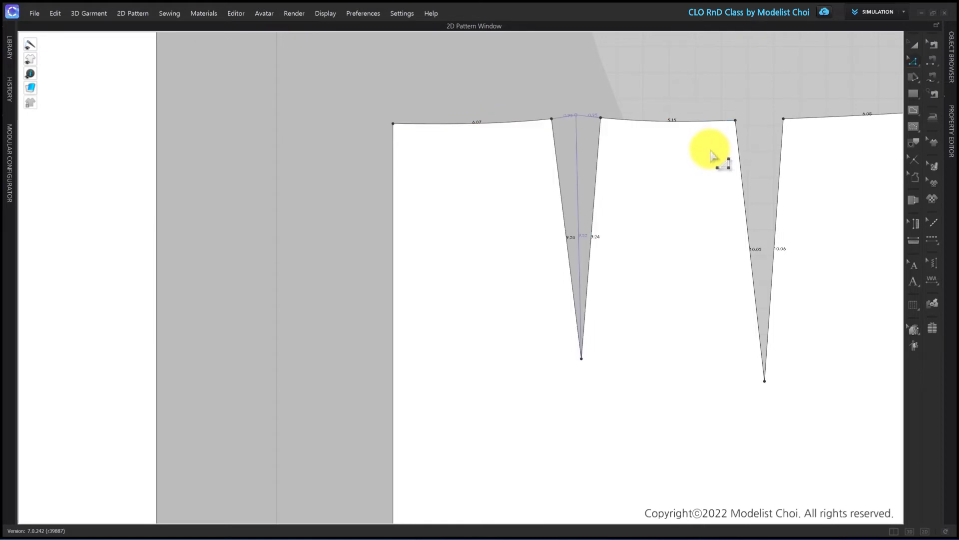
# Shape the cap of the front panel's side dart so the waistline runs smoothly across the folded dart.
pyautogui.rightClick(749, 229)
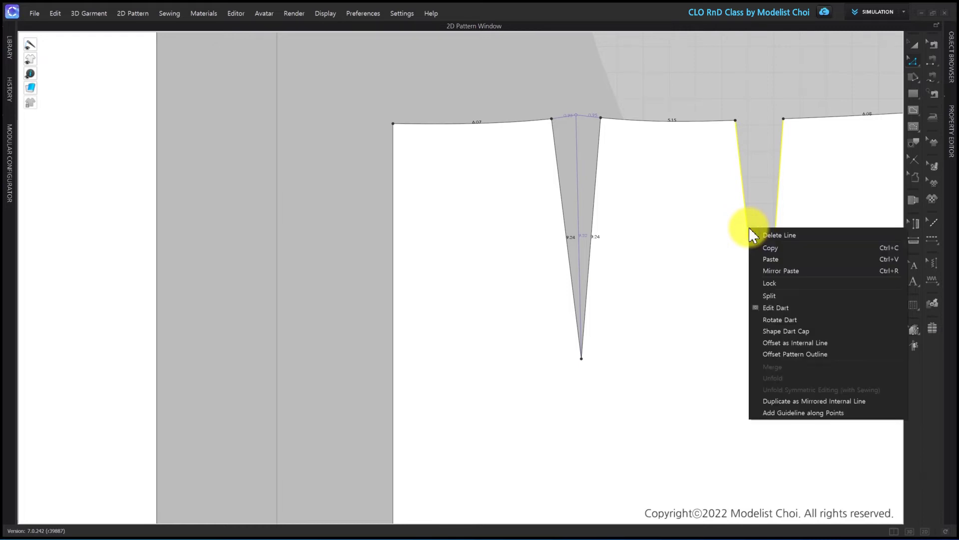
pyautogui.click(783, 332)
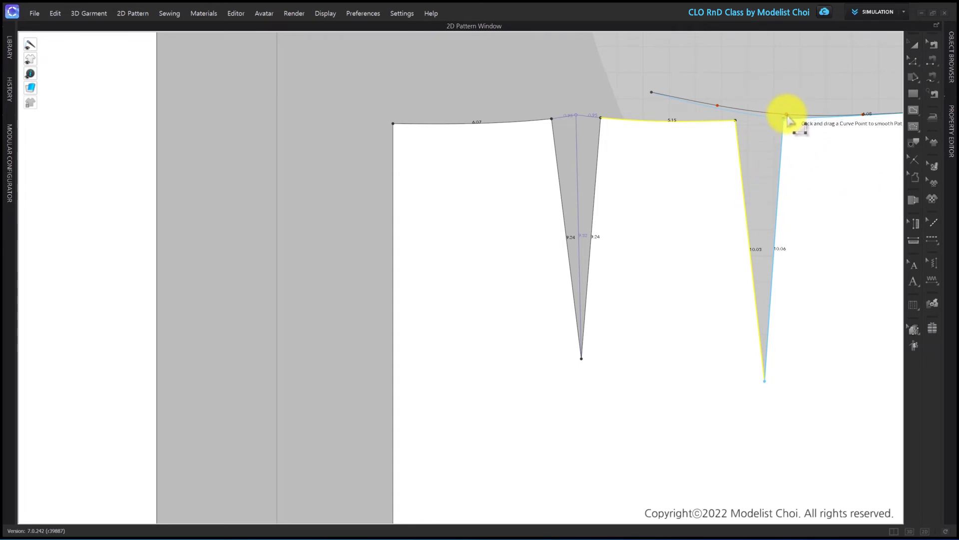
pyautogui.click(788, 179)
pyautogui.scroll(-2, 779, 185)
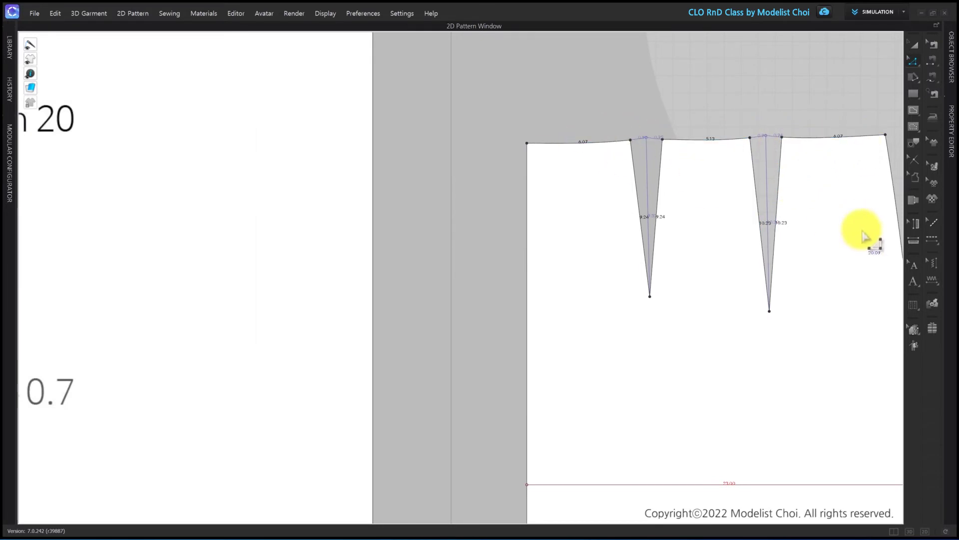
pyautogui.scroll(-1, 729, 197)
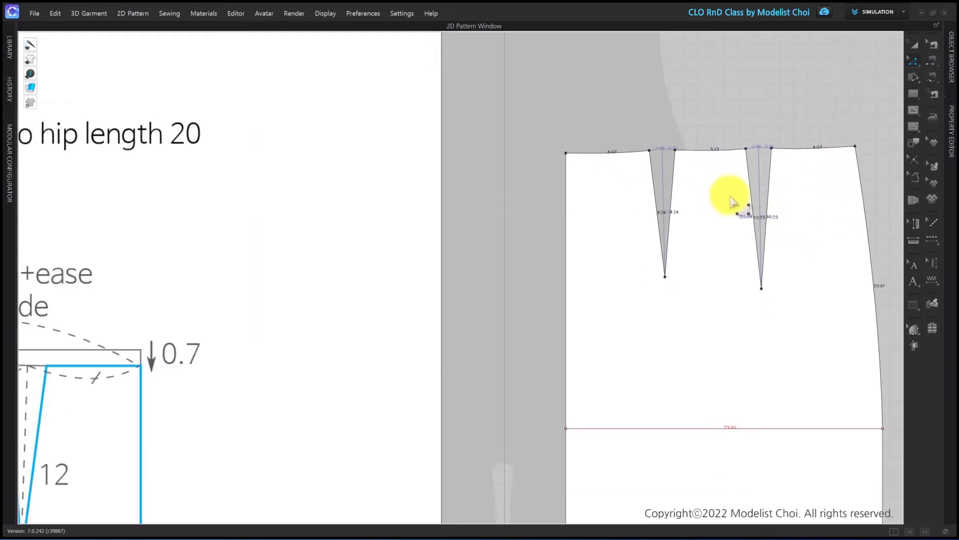
# Lock all baselines, including the cap and center lines of both front waist darts.
pyautogui.scroll(2, 785, 178)
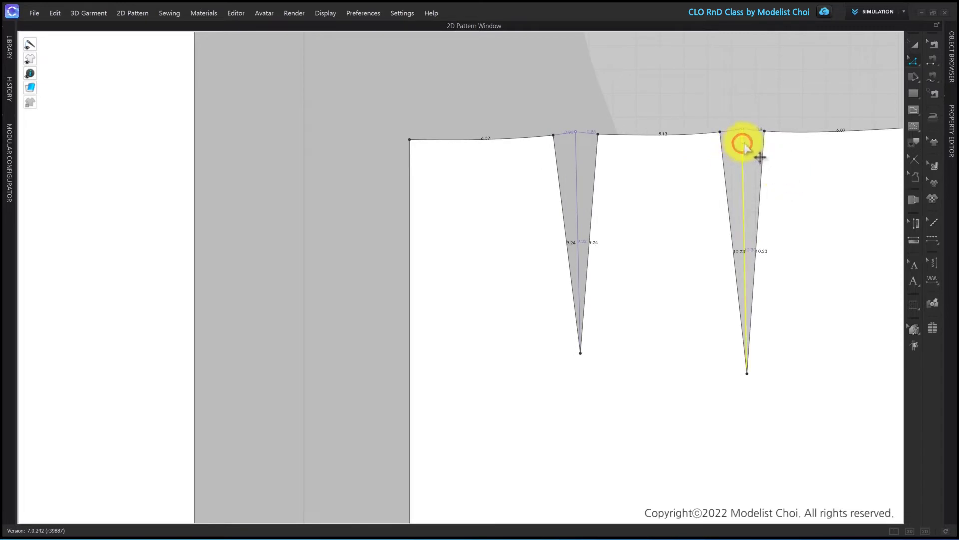
pyautogui.click(757, 131)
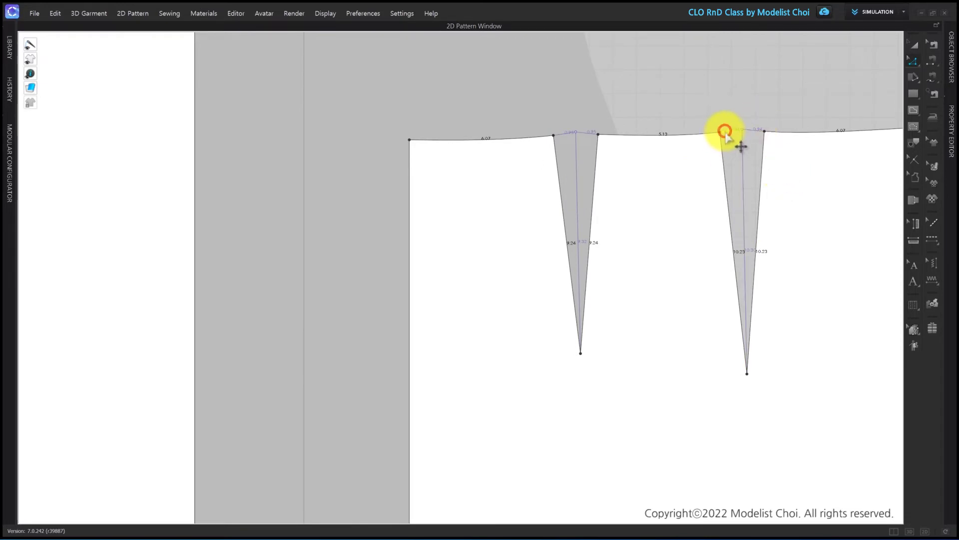
pyautogui.click(741, 138)
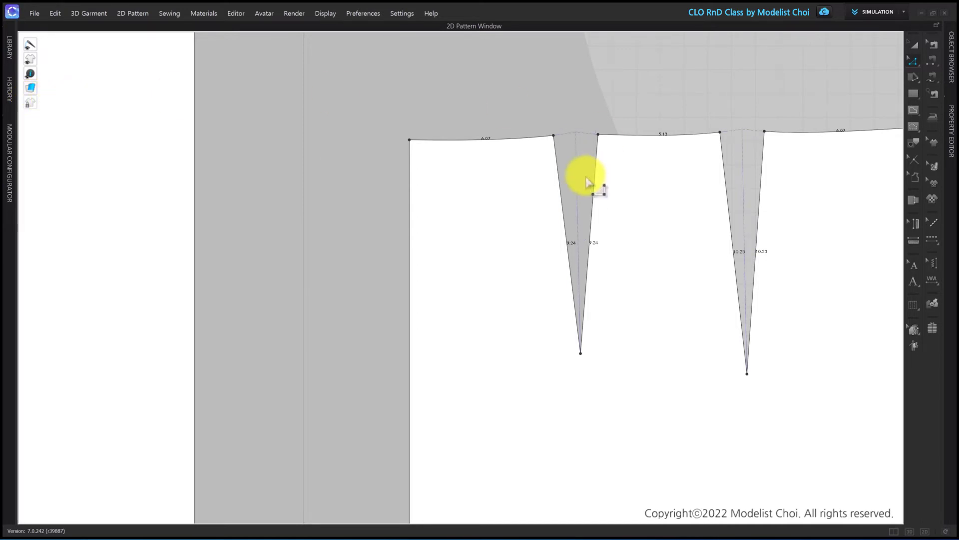
# Copy the front panel and mirror-paste it level with the original, beside its side seam, as the back panel's base.
pyautogui.scroll(-8, 588, 182)
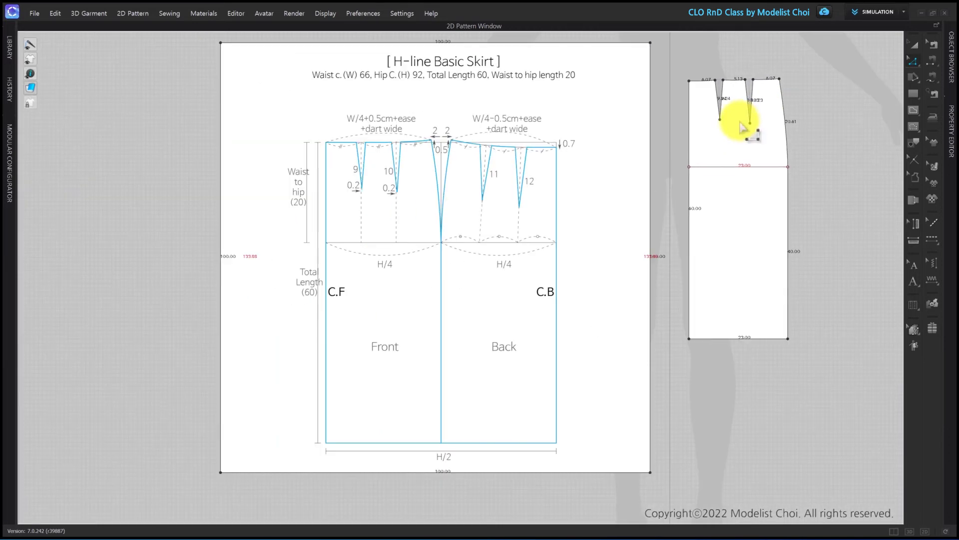
pyautogui.moveTo(743, 127); pyautogui.dragTo(646, 157, button='middle')
pyautogui.click(914, 44)
pyautogui.moveTo(680, 180); pyautogui.dragTo(672, 179)
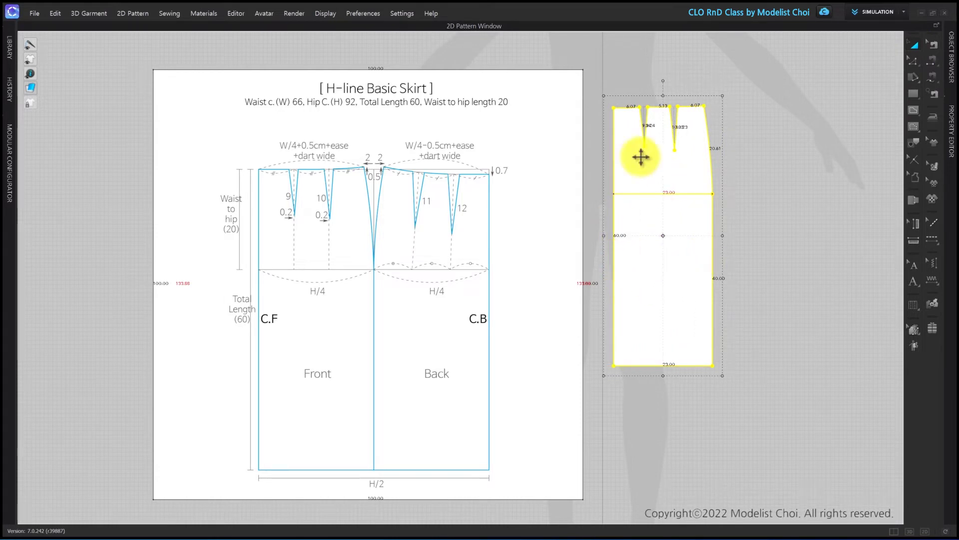
pyautogui.scroll(-2, 619, 264)
pyautogui.scroll(3, 623, 265)
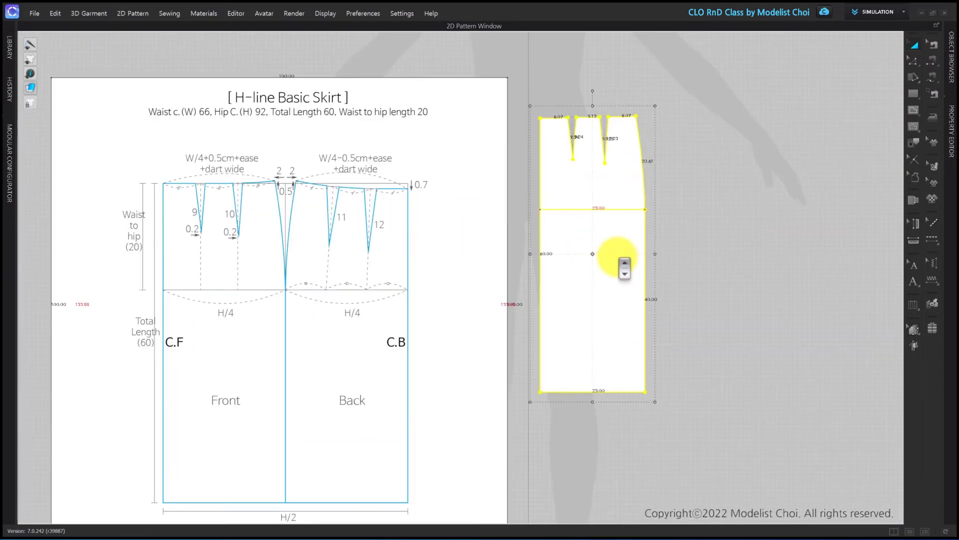
pyautogui.click(684, 154)
pyautogui.click(584, 186)
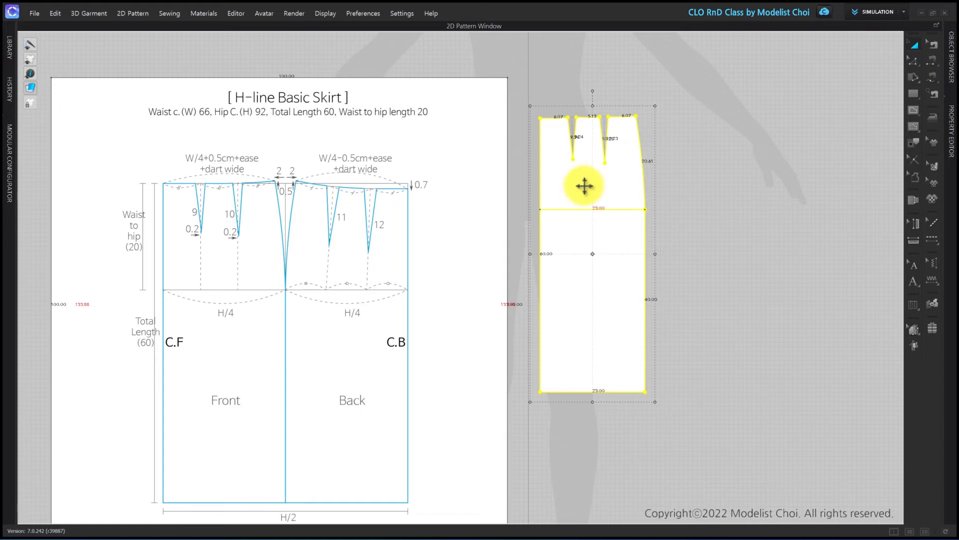
pyautogui.click(718, 177)
pyautogui.rightClick(714, 168)
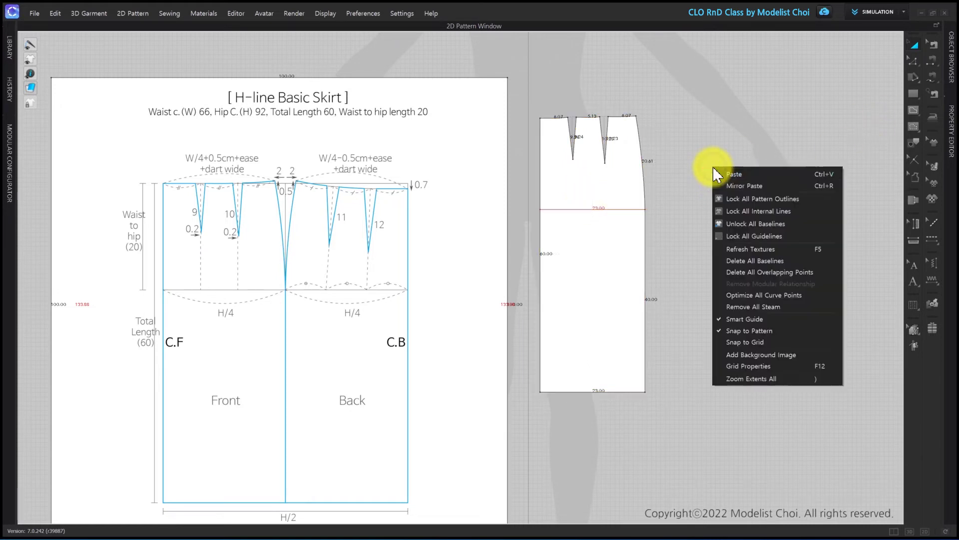
pyautogui.click(764, 186)
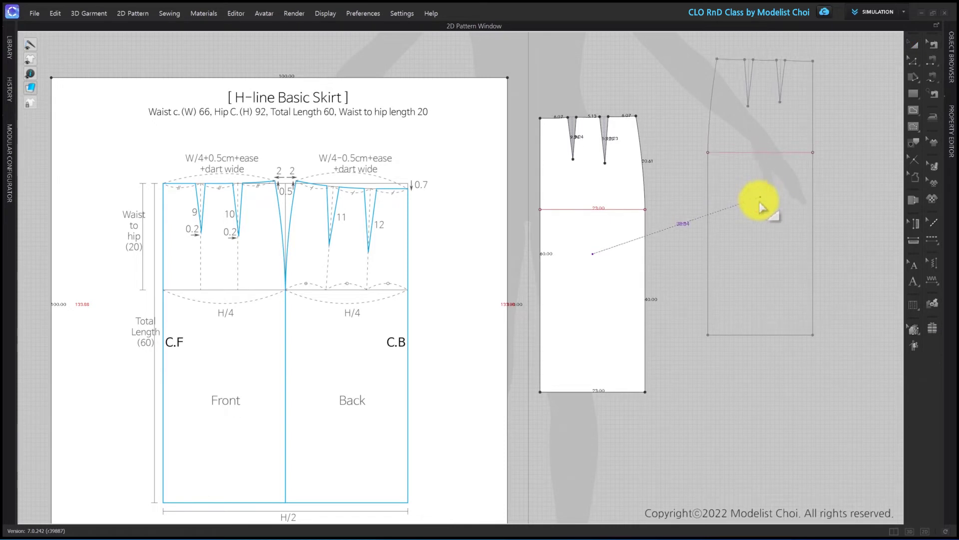
pyautogui.click(717, 254)
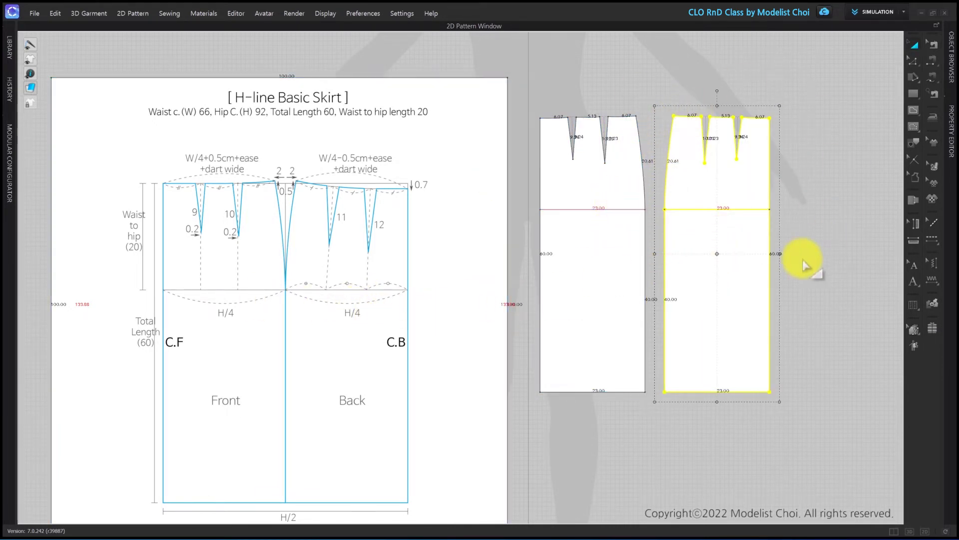
# Delete the outline points of both darts on the mirrored panel to leave a continuous back waistline.
pyautogui.moveTo(615, 309); pyautogui.dragTo(625, 274, button='middle')
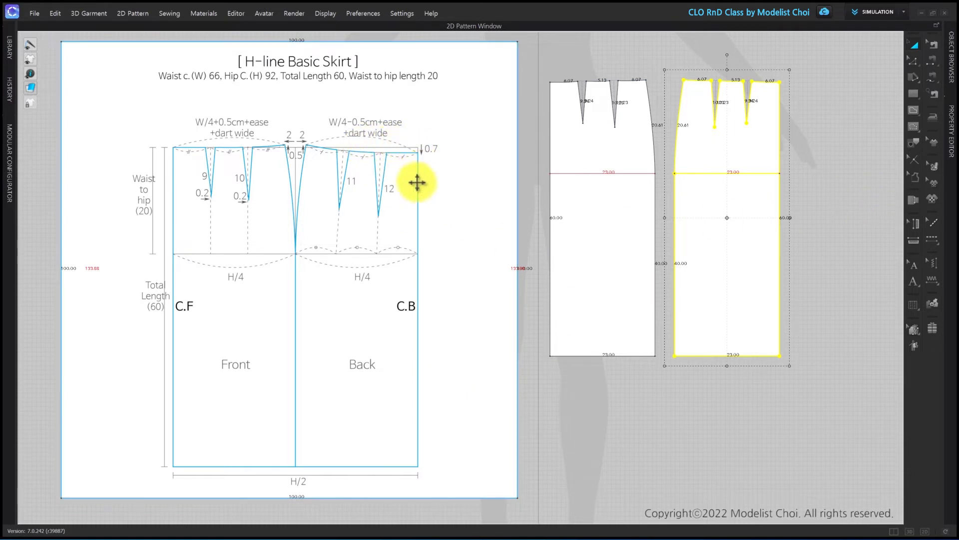
pyautogui.click(913, 60)
pyautogui.click(759, 60)
pyautogui.moveTo(759, 60); pyautogui.dragTo(703, 146)
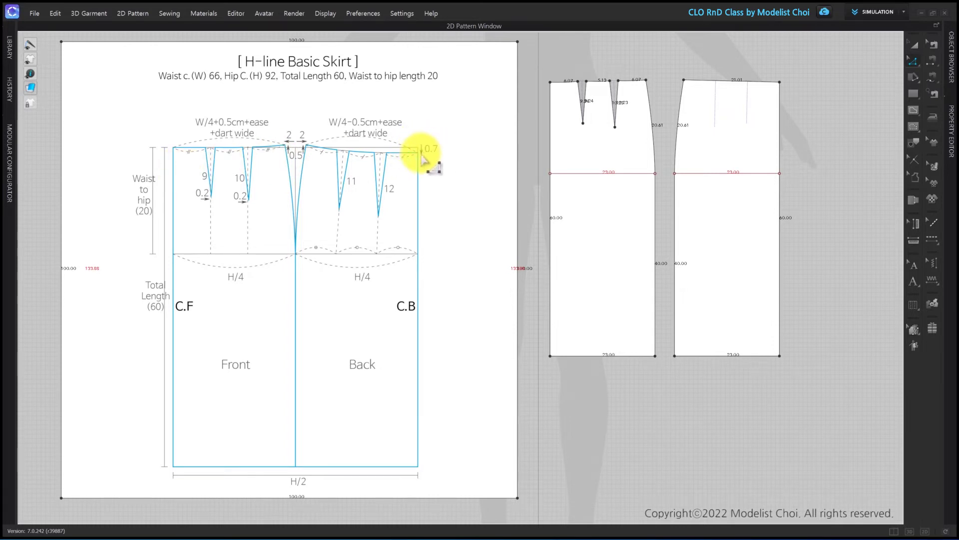
# Lower the back panel's center back waist point by 0.7 cm along the center line.
pyautogui.moveTo(780, 84); pyautogui.dragTo(780, 105)
pyautogui.rightClick(779, 105)
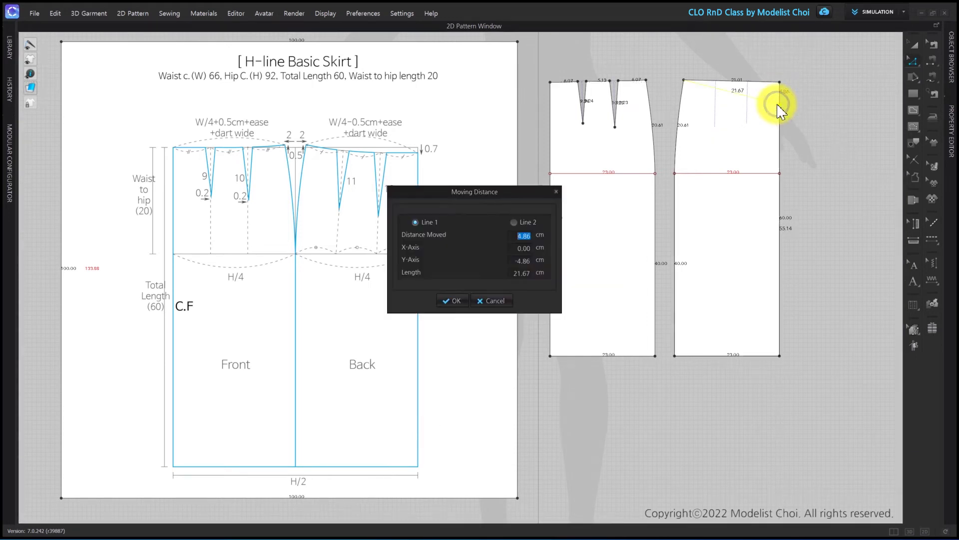
pyautogui.write('0.7')
pyautogui.press('Return')
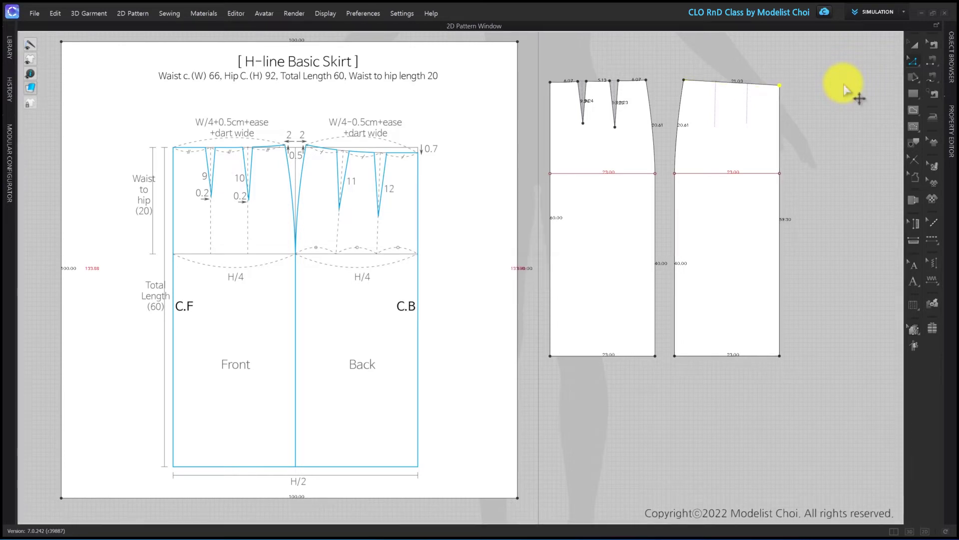
# Bend the back waistline into a gentle downward curve with the Edit Curvature tool.
pyautogui.scroll(3, 754, 77)
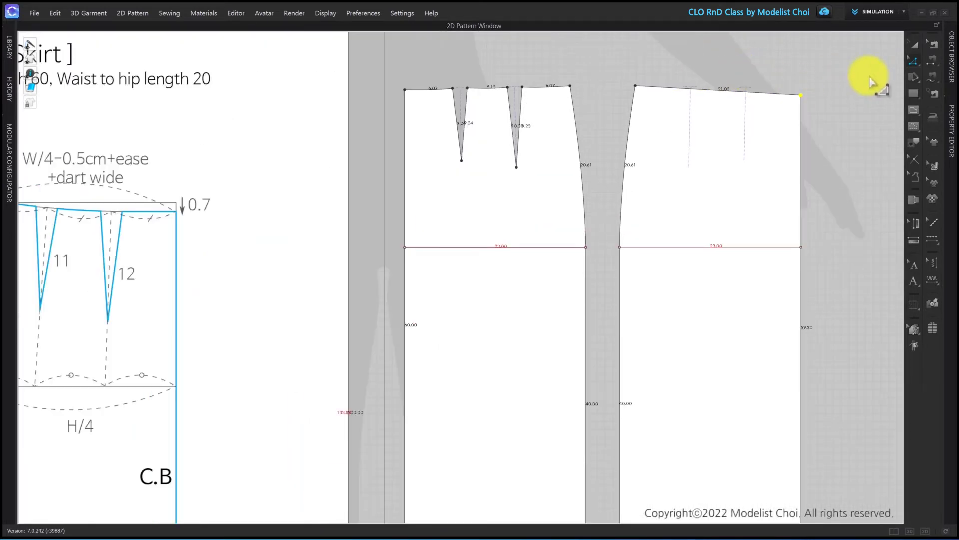
pyautogui.click(913, 59)
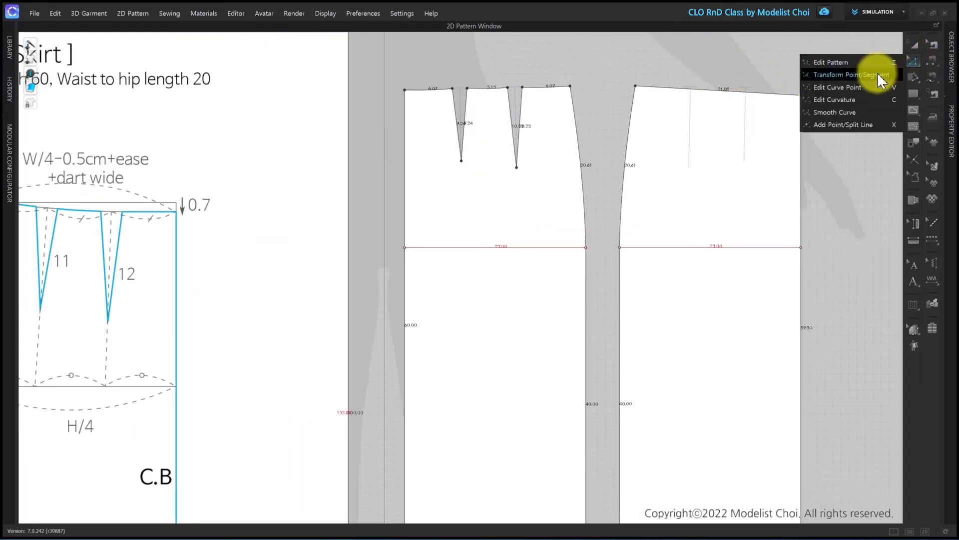
pyautogui.click(841, 100)
pyautogui.moveTo(710, 94); pyautogui.dragTo(711, 98)
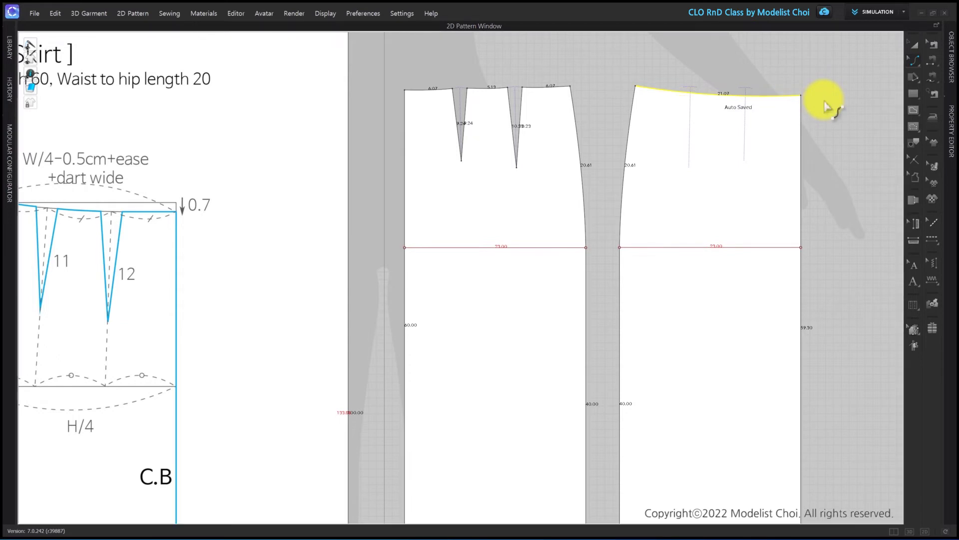
# Consult the reference draft's back waist formula, switch to the calculator and work out 66 ÷ 4 − 0.5 + 0.3.
pyautogui.scroll(-2, 825, 108)
pyautogui.scroll(-2, 824, 100)
pyautogui.scroll(3, 331, 207)
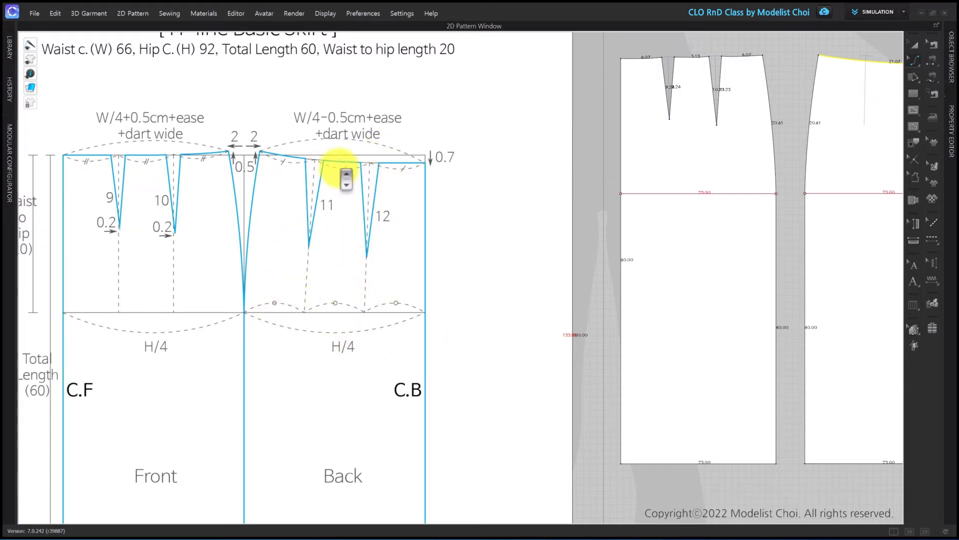
pyautogui.moveTo(806, 162); pyautogui.dragTo(619, 201, button='middle')
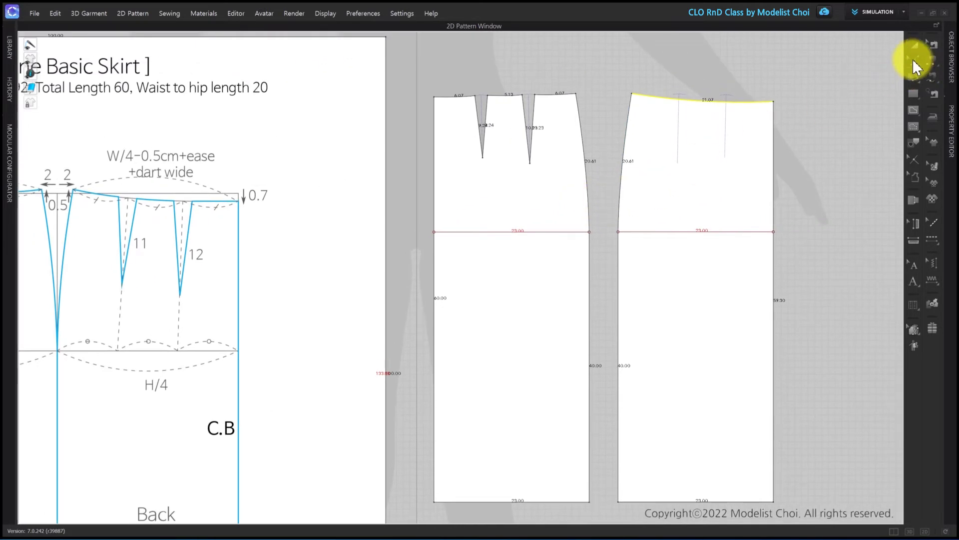
pyautogui.moveTo(640, 220); pyautogui.dragTo(689, 205, button='middle')
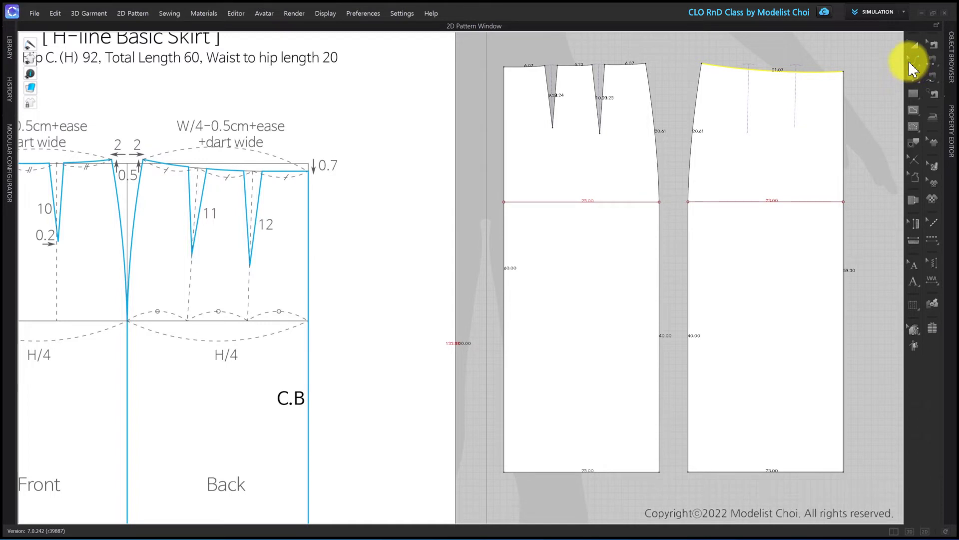
pyautogui.click(911, 63)
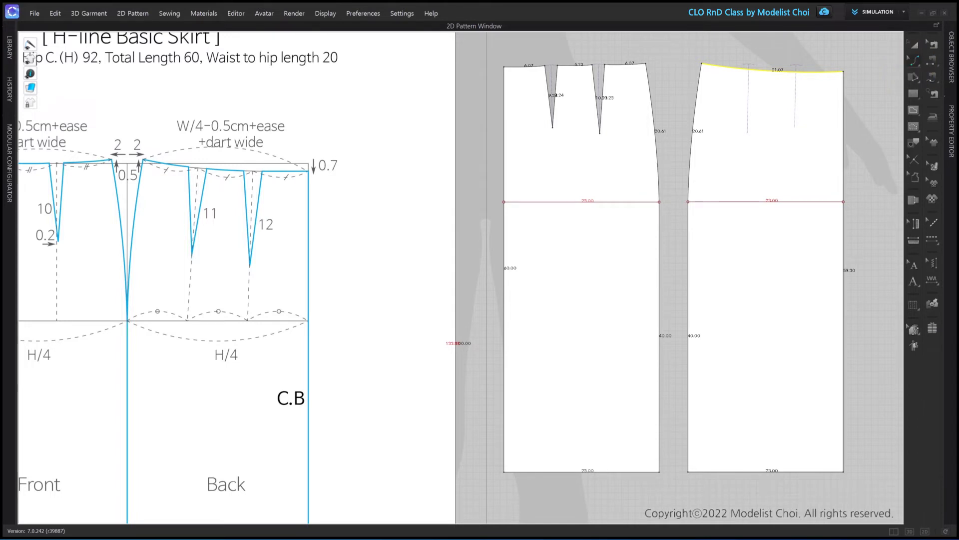
pyautogui.hotkey('alt', 'Tab')
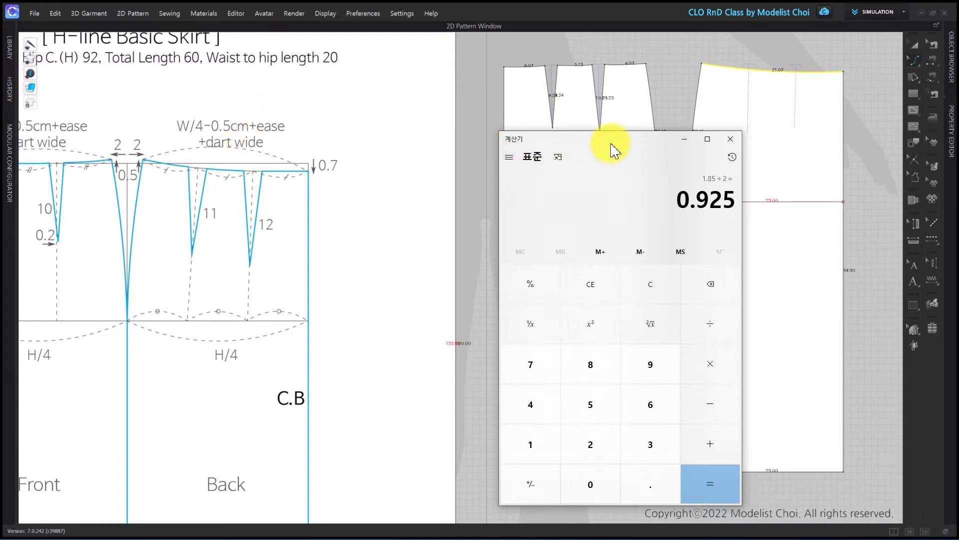
pyautogui.write('66')
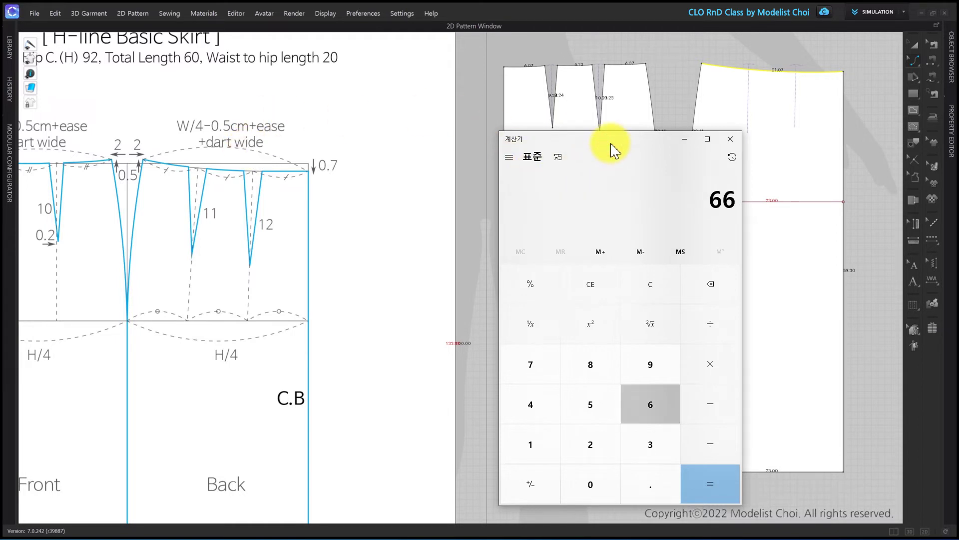
pyautogui.press('Return')
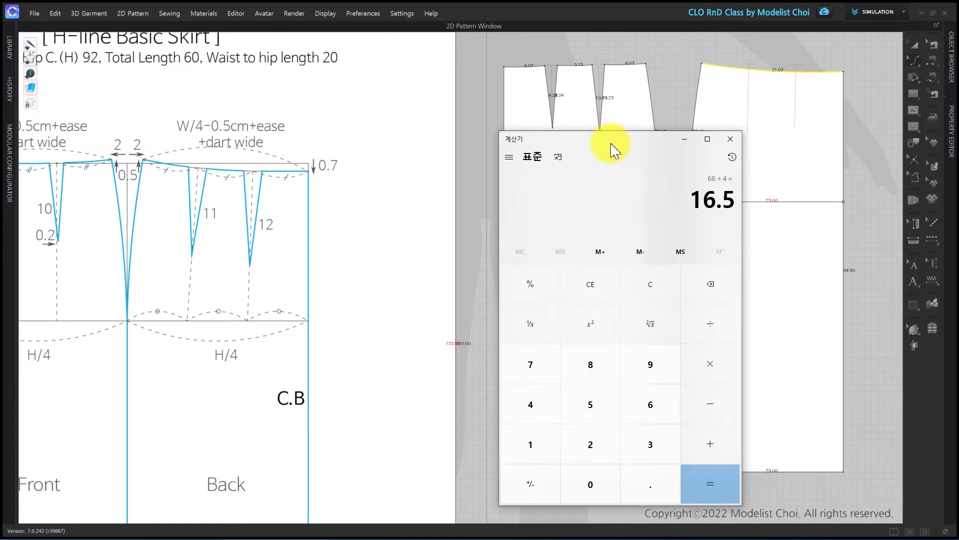
pyautogui.write('-0.')
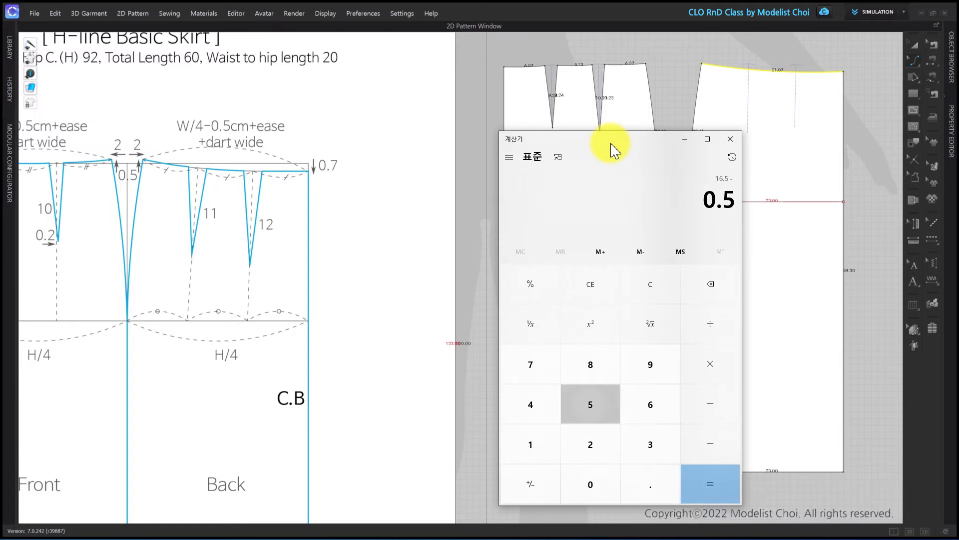
pyautogui.write('.3')
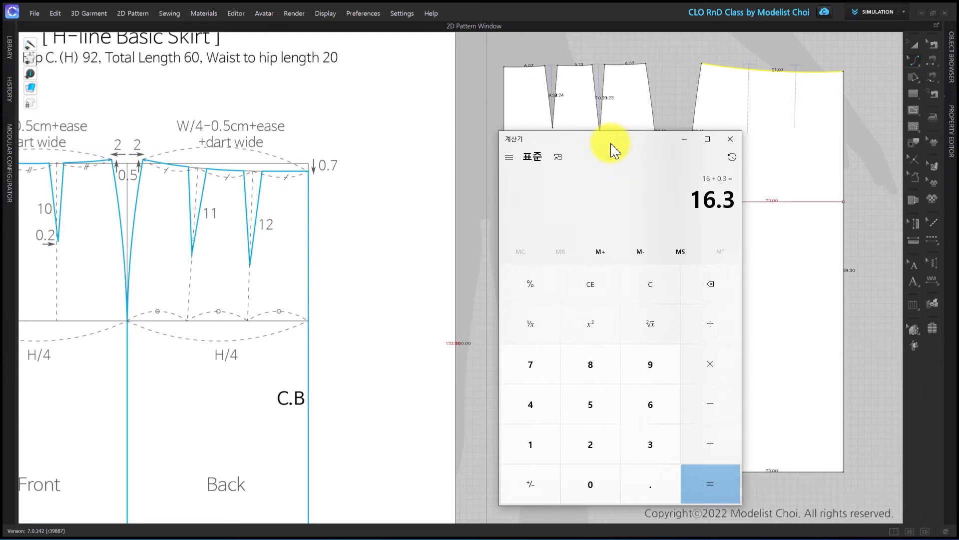
# Calculate the width of each back dart and divide 2.35 by 2 for the amount on each side.
pyautogui.write('6.3')
pyautogui.press('Return')
pyautogui.write('2')
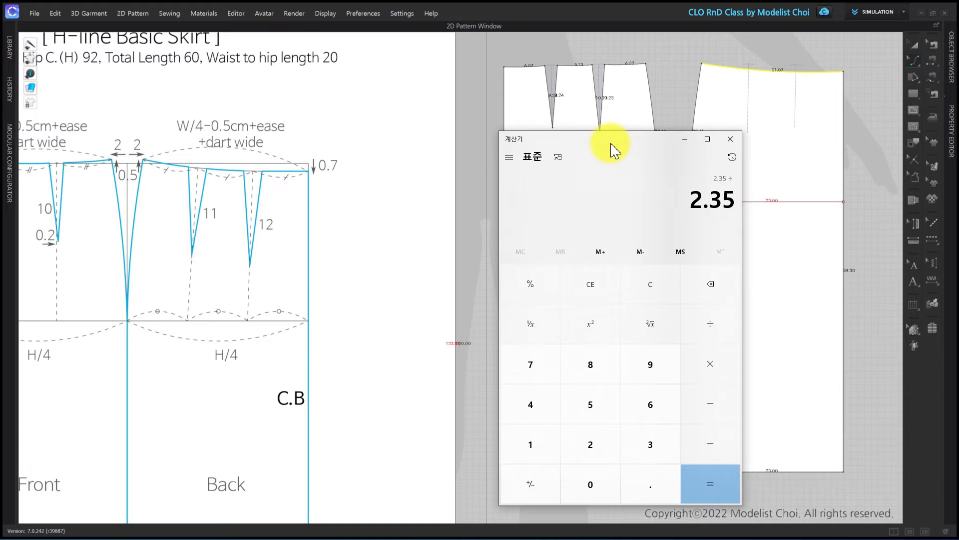
pyautogui.press('Return')
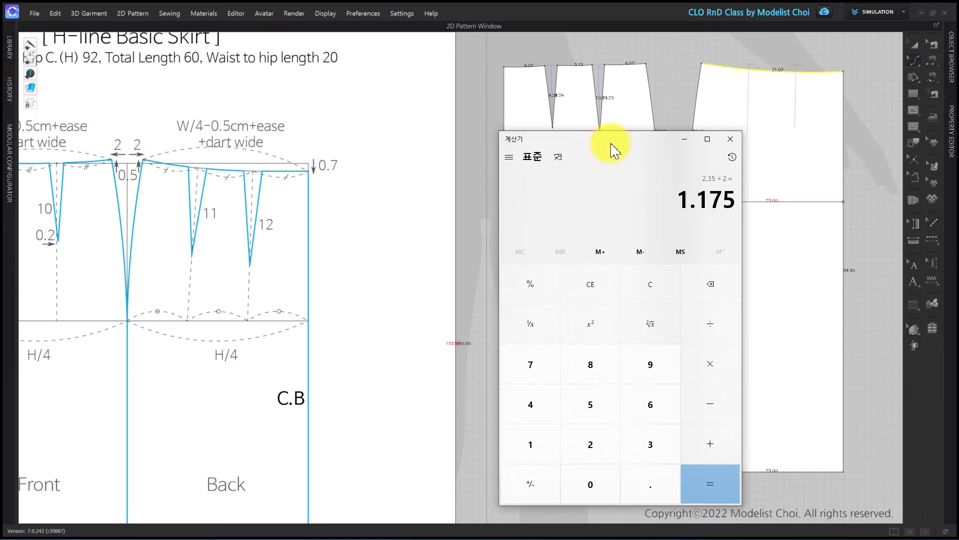
# Split the back panel's waistline uniformly into 3 segments with Add Point/Split Line.
pyautogui.click(914, 62)
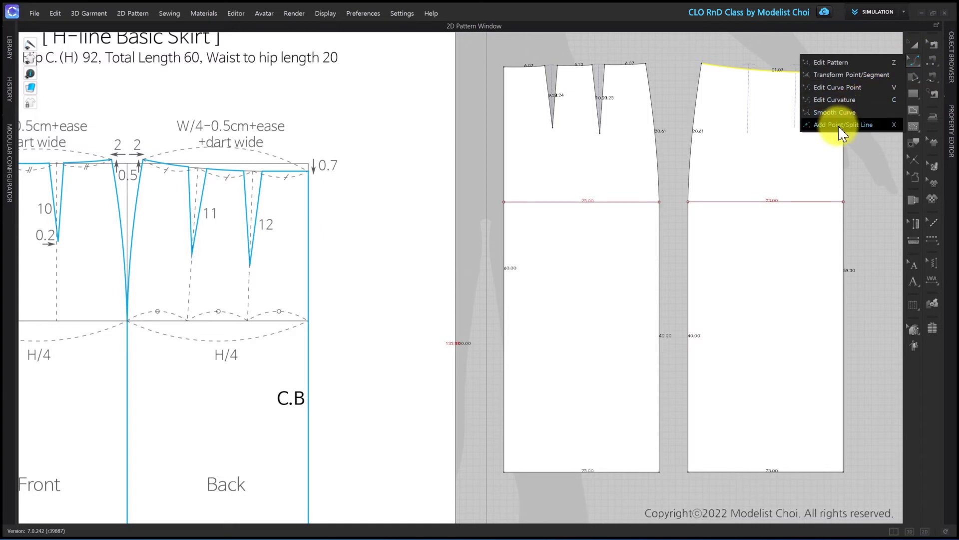
pyautogui.click(843, 131)
pyautogui.click(782, 71)
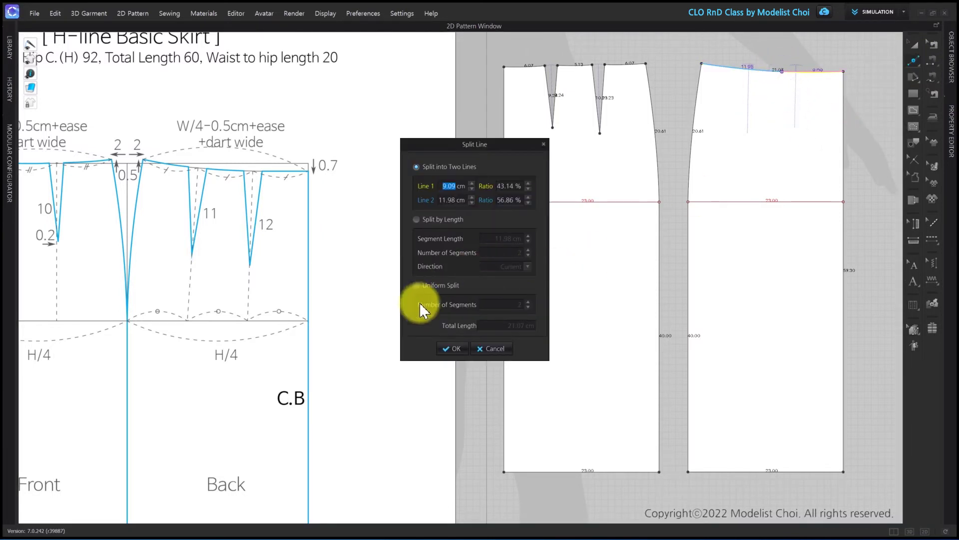
pyautogui.click(417, 285)
pyautogui.click(528, 301)
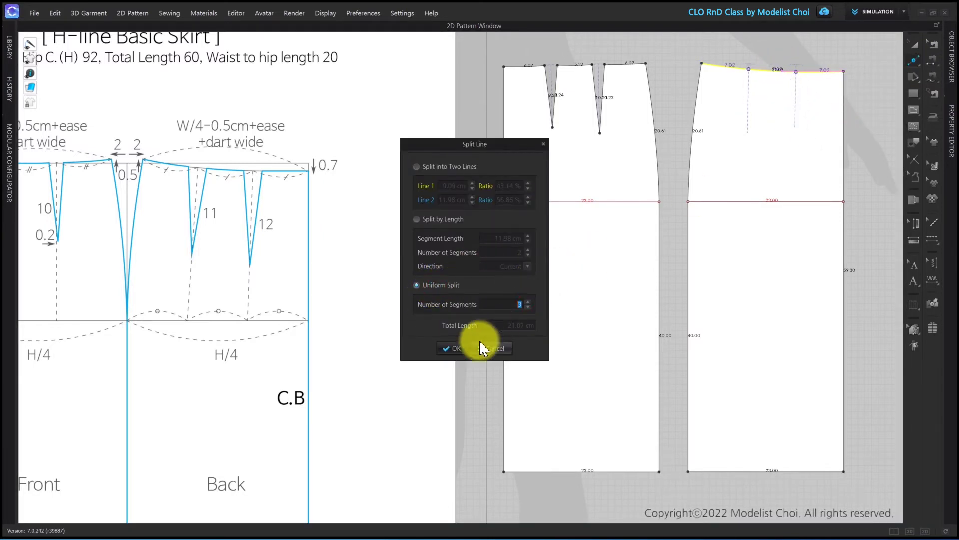
pyautogui.click(454, 345)
# Split the back panel's hip line uniformly into 3 segments.
pyautogui.rightClick(725, 201)
pyautogui.click(439, 283)
pyautogui.click(529, 302)
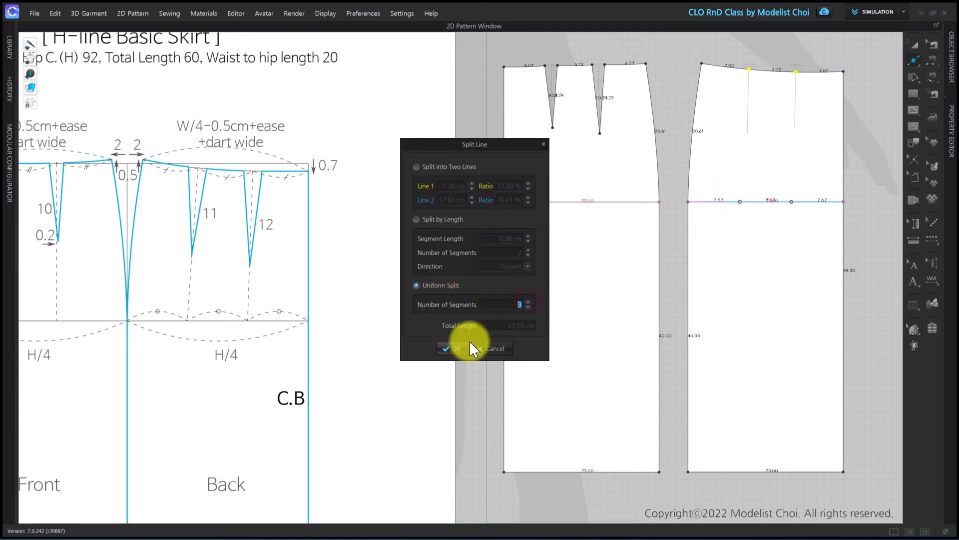
pyautogui.click(456, 349)
# Draw two internal dart guide lines on the back panel, joining the waistline division points to the matching hip line points.
pyautogui.click(915, 110)
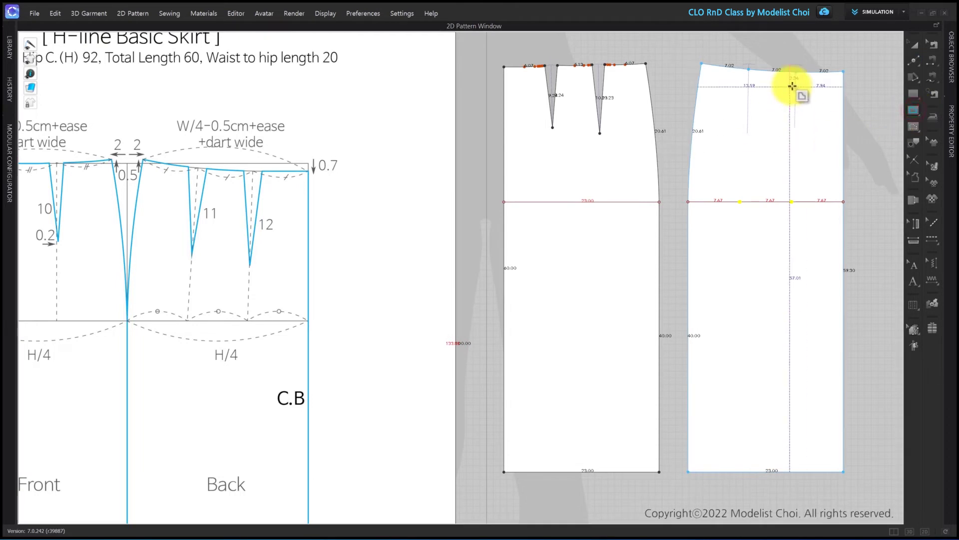
pyautogui.click(796, 72)
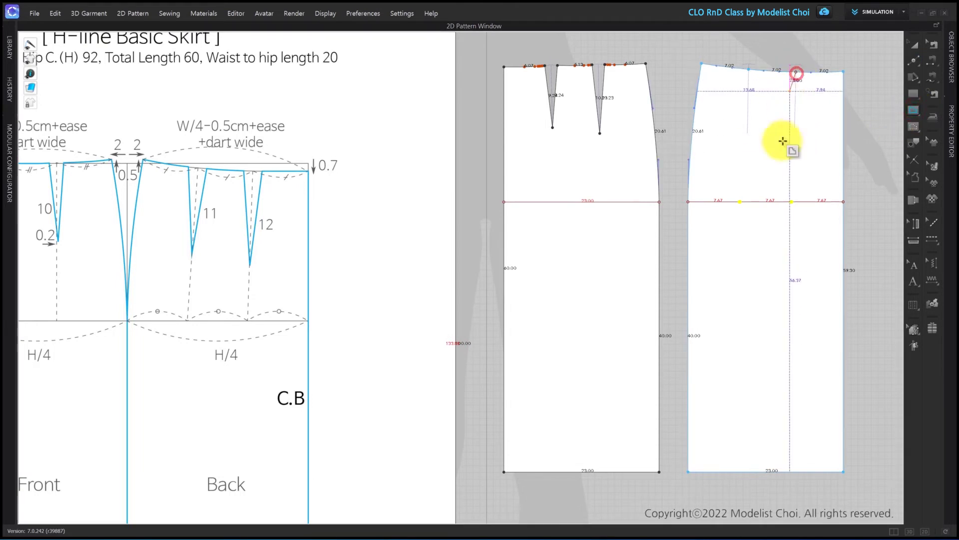
pyautogui.click(794, 203)
pyautogui.click(749, 69)
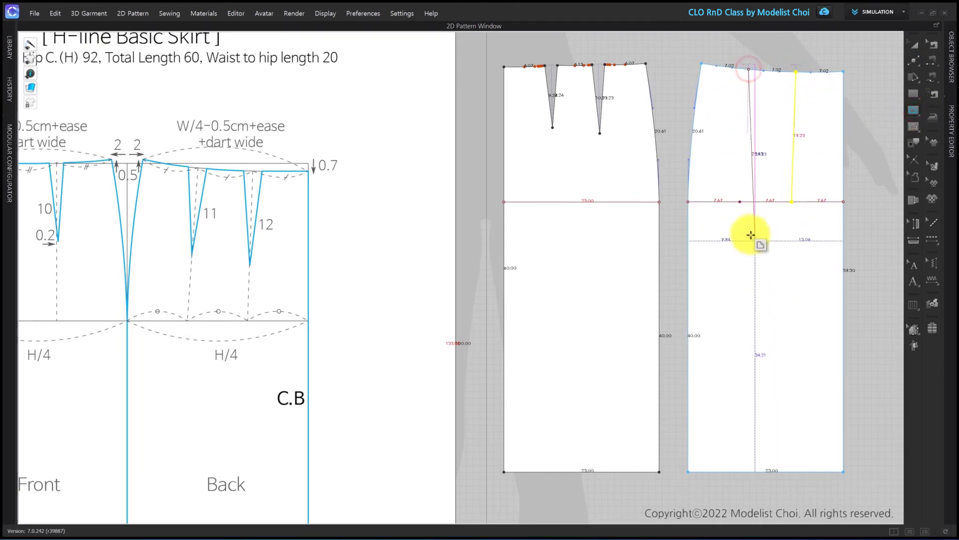
pyautogui.click(740, 201)
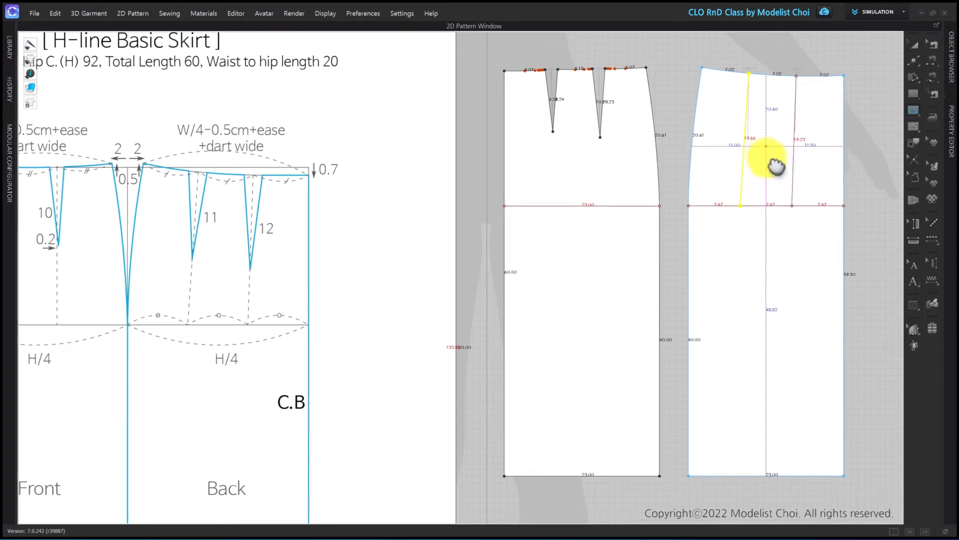
# Split the back dart guides from the waist at 11 cm on the side seam guide and 12 cm on the center back guide.
pyautogui.moveTo(767, 154); pyautogui.dragTo(738, 253, button='middle')
pyautogui.moveTo(695, 365); pyautogui.dragTo(728, 257, button='middle')
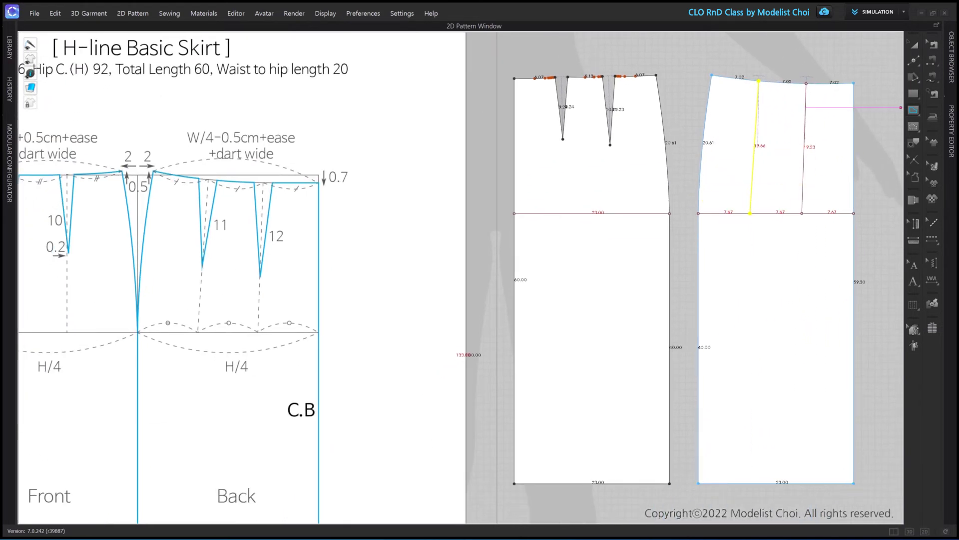
pyautogui.click(914, 62)
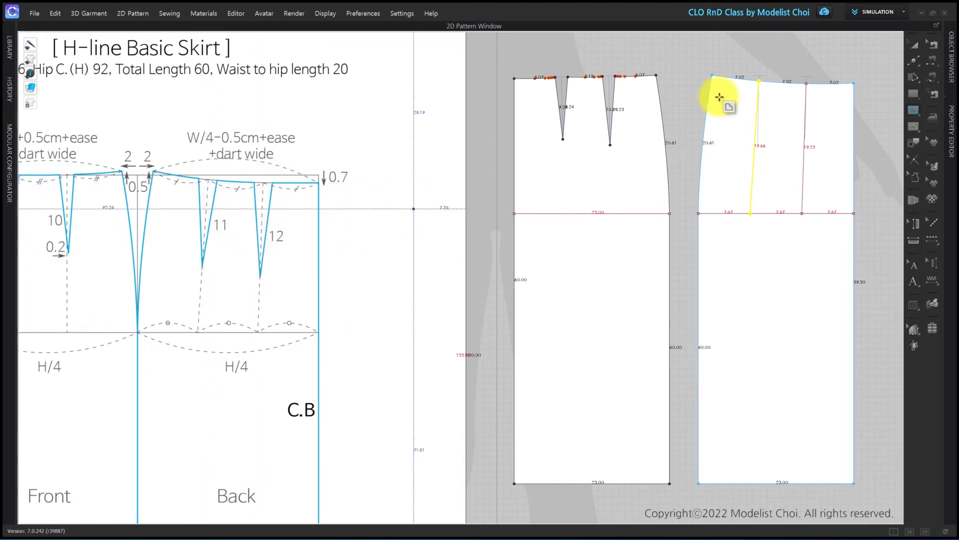
pyautogui.click(915, 61)
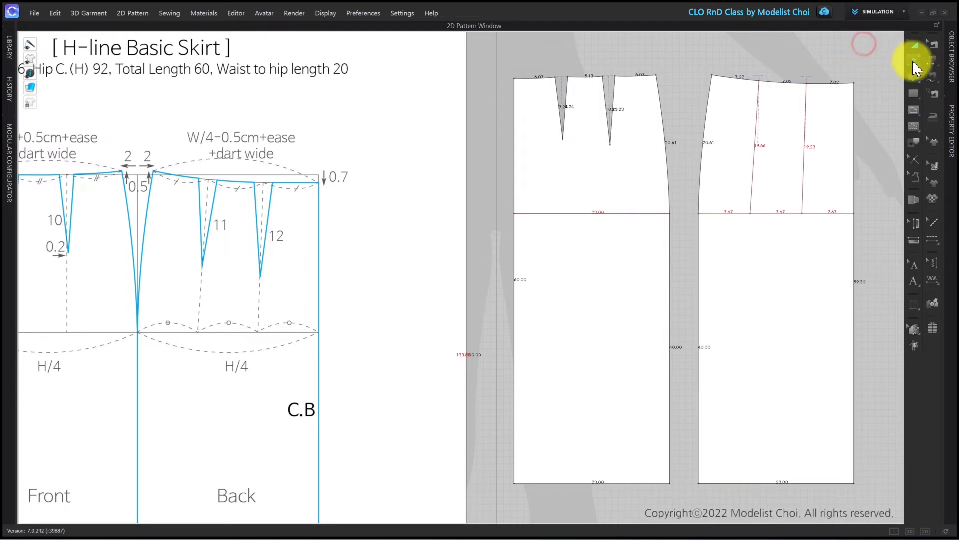
pyautogui.rightClick(758, 94)
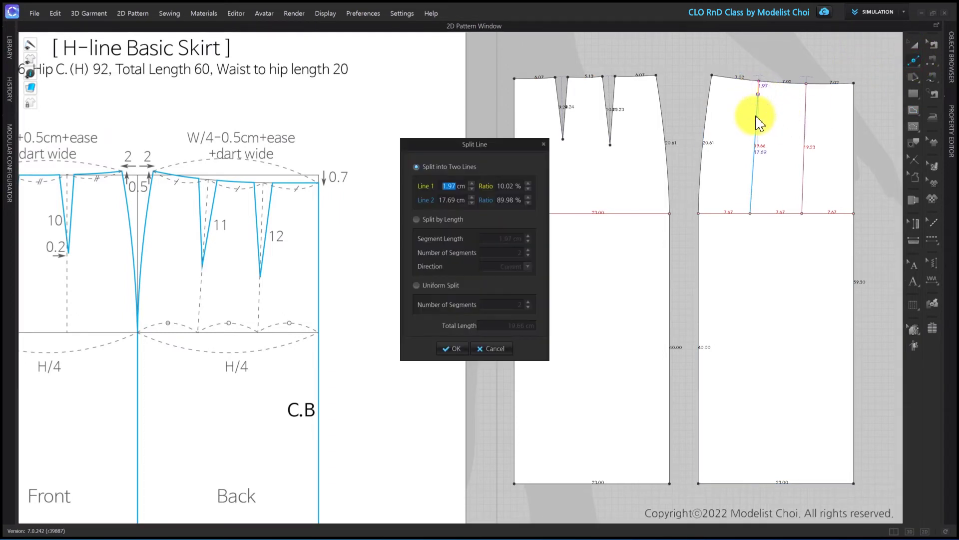
pyautogui.click(455, 348)
pyautogui.rightClick(806, 106)
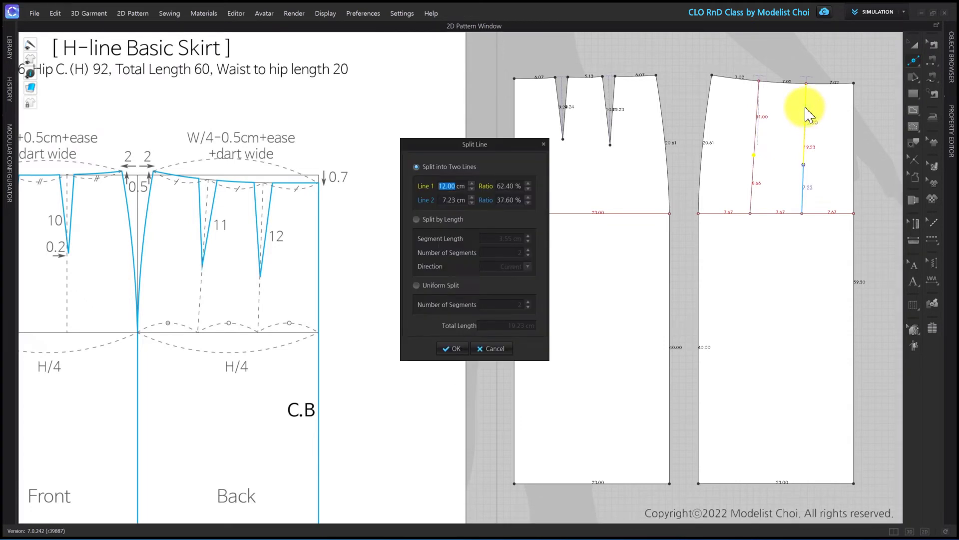
pyautogui.click(446, 352)
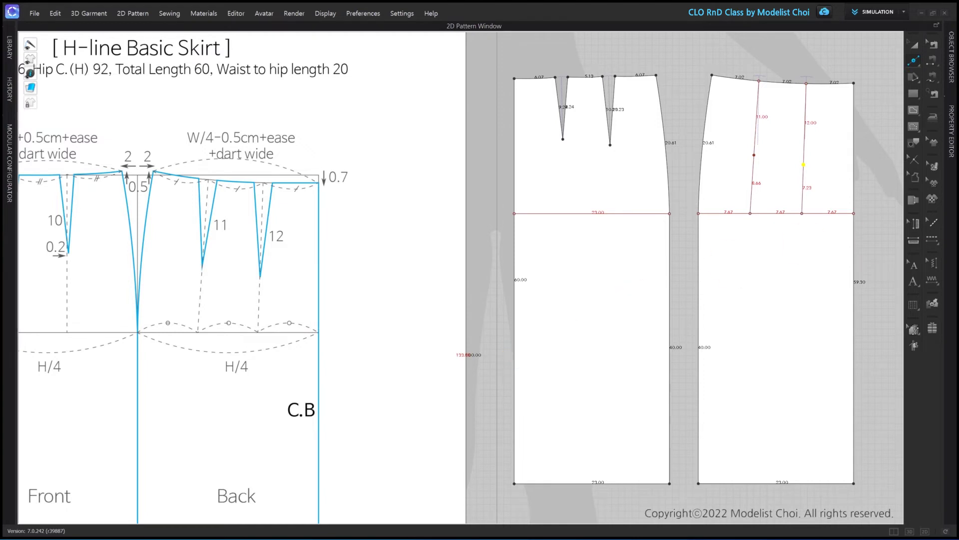
# Recheck the halved dart width in the calculator, and add waistline points 1.17 cm on each side of the 12 cm dart guide.
pyautogui.hotkey('alt', 'Tab')
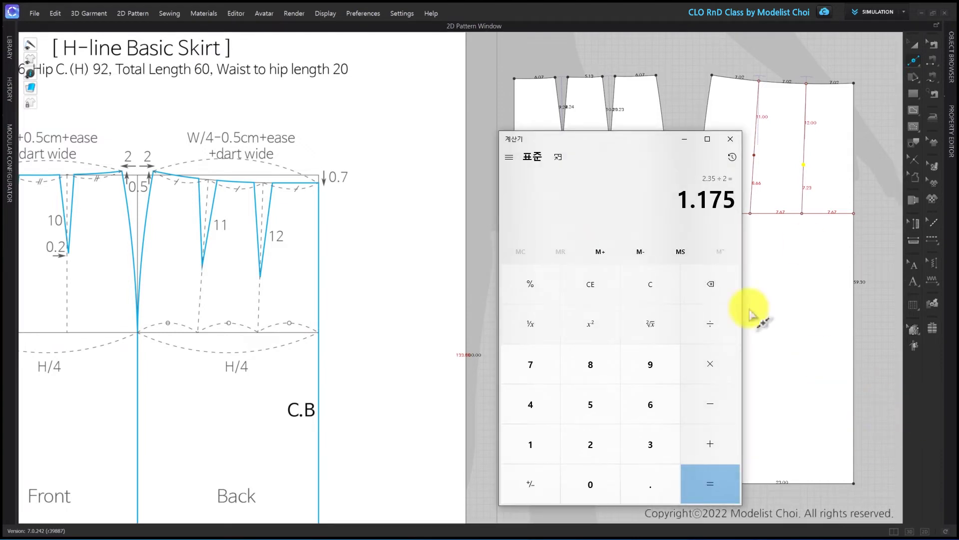
pyautogui.click(728, 3)
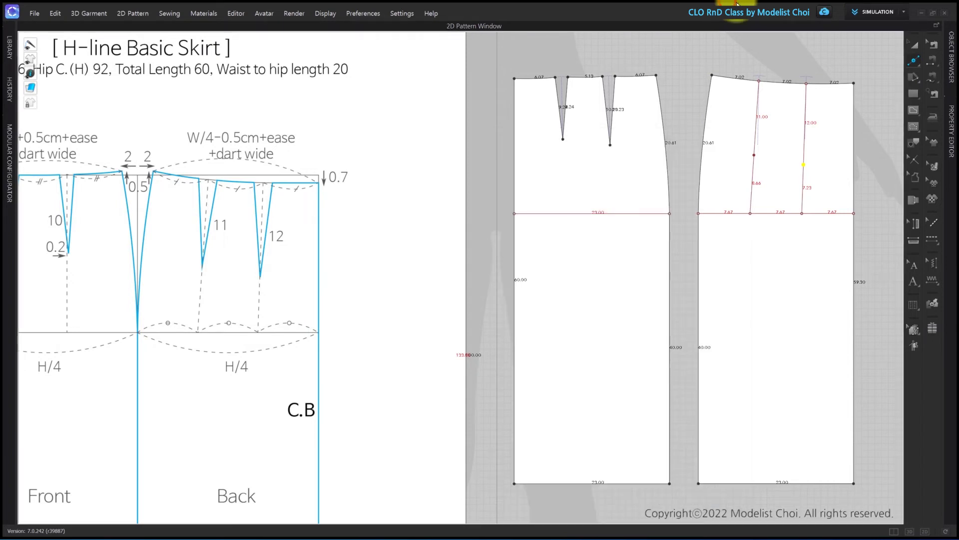
pyautogui.scroll(4, 789, 103)
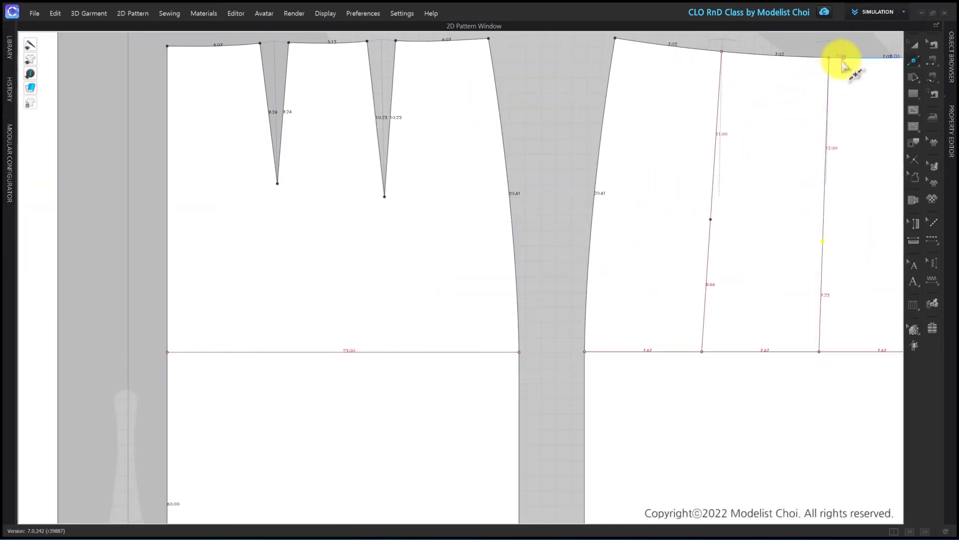
pyautogui.rightClick(843, 57)
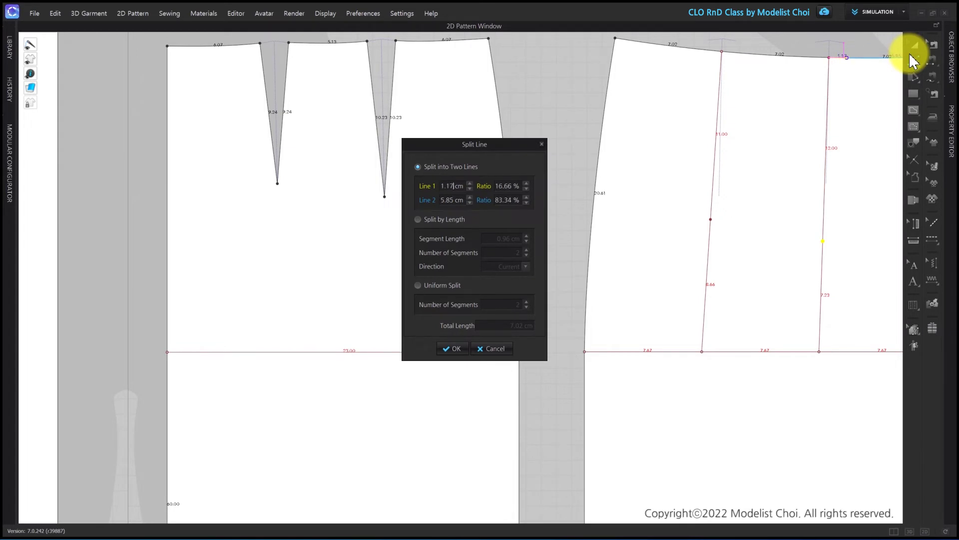
pyautogui.write('1.17')
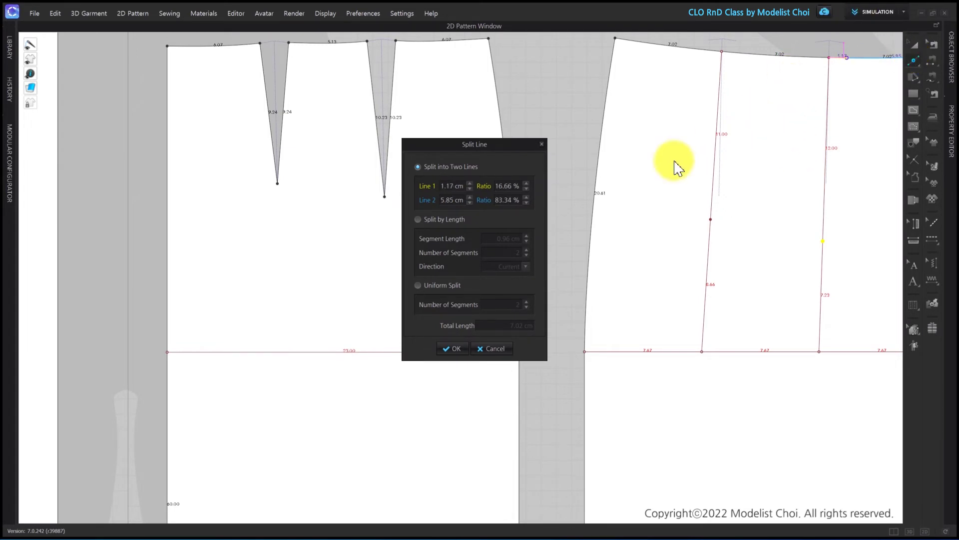
pyautogui.click(449, 349)
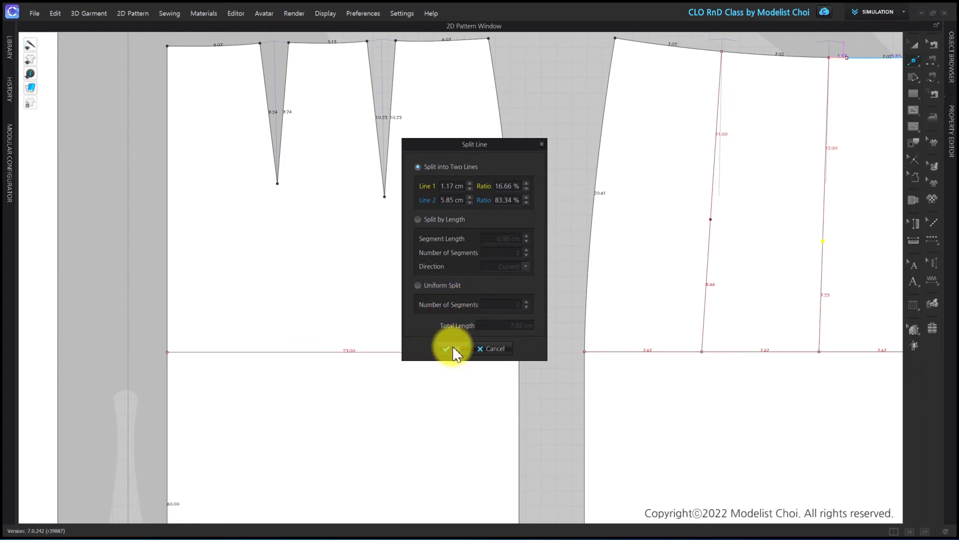
pyautogui.click(452, 350)
pyautogui.moveTo(835, 145); pyautogui.dragTo(739, 150, button='right')
pyautogui.click(732, 78)
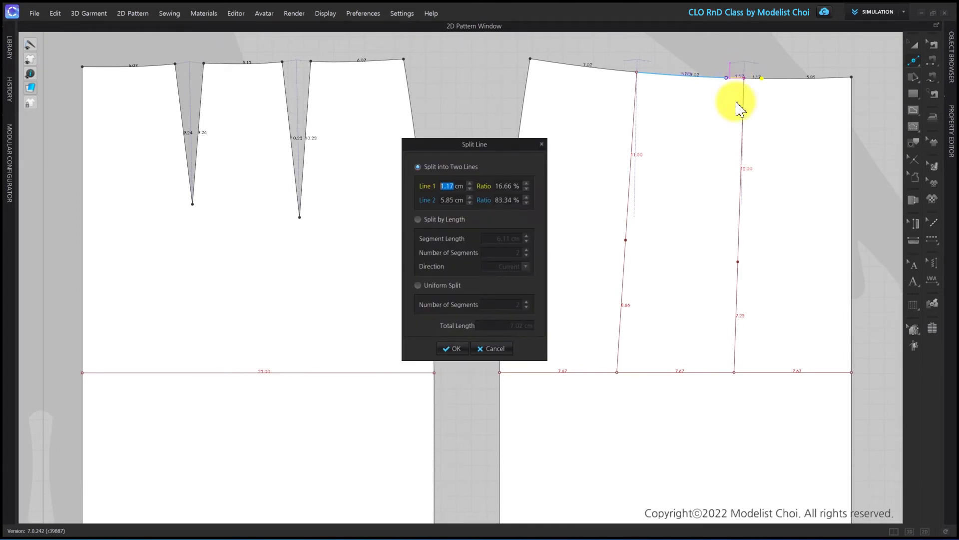
pyautogui.click(452, 348)
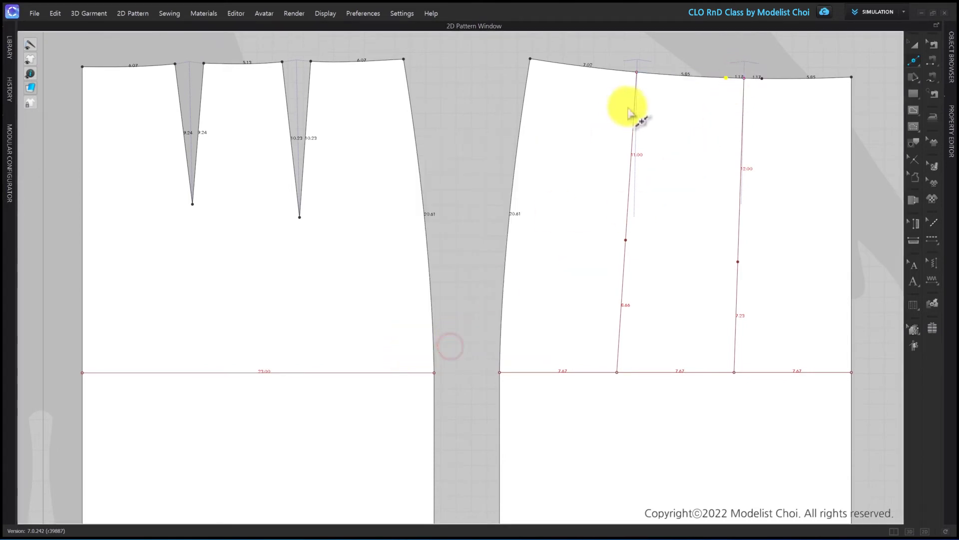
# Add back waistline points 1.17 cm on each side of the 11 cm dart guide.
pyautogui.click(651, 73)
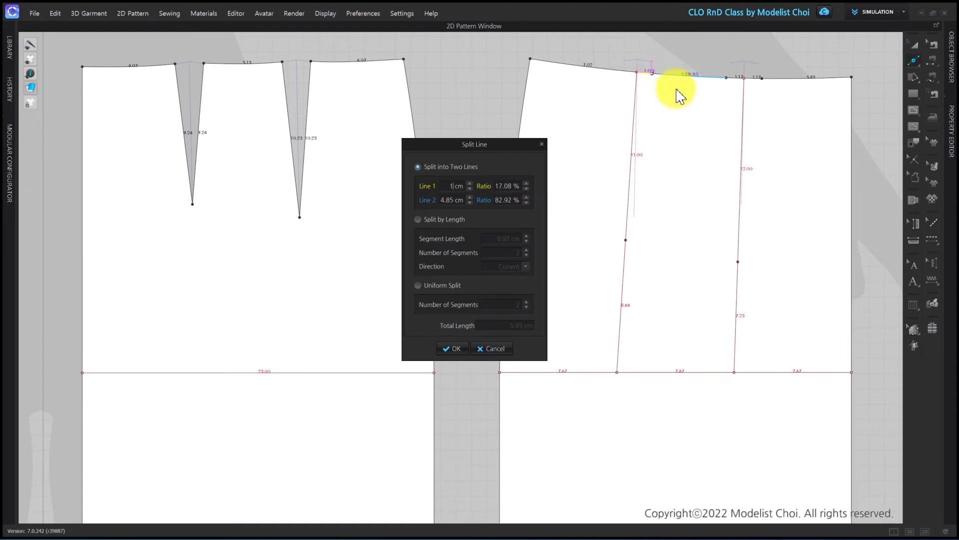
pyautogui.click(452, 347)
pyautogui.click(622, 70)
pyautogui.write('1.7')
pyautogui.press('BackSpace')
pyautogui.write('17')
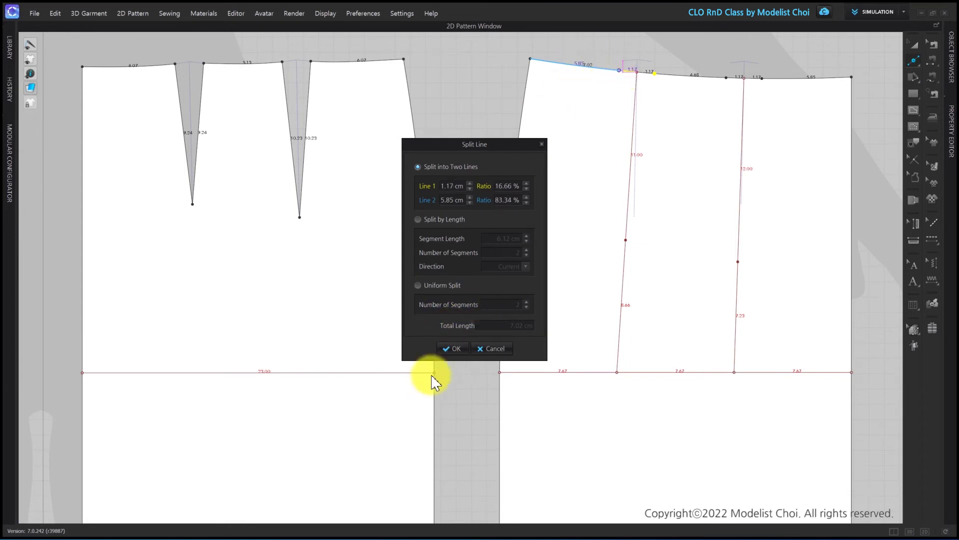
pyautogui.click(453, 348)
# Draw internal V-shaped lines for both back darts, joining the new waistline points to the 12 cm and 11 cm dart tips.
pyautogui.click(913, 110)
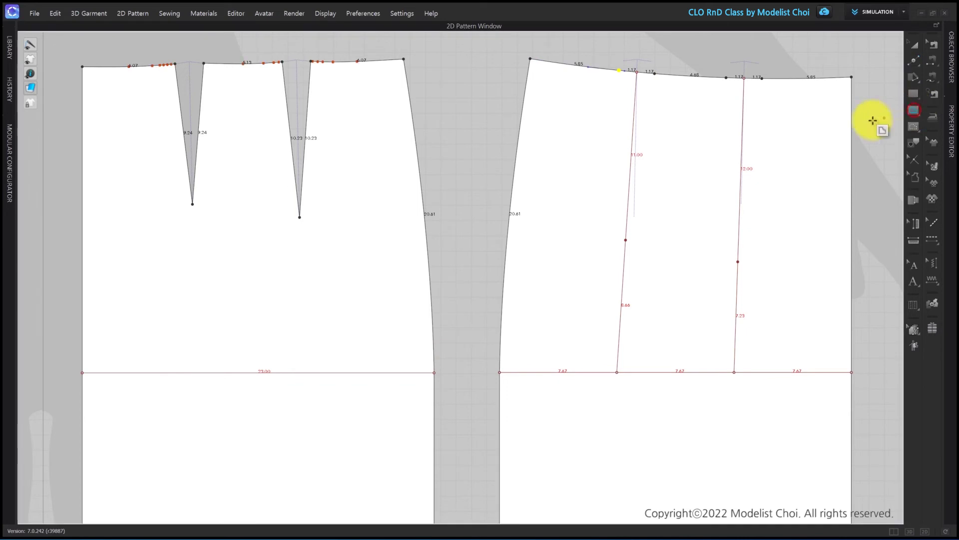
pyautogui.click(762, 78)
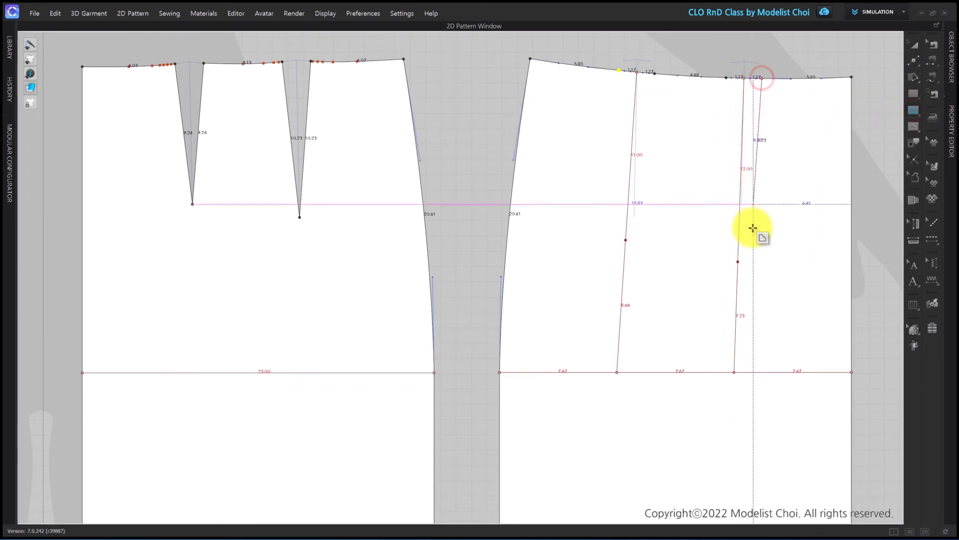
pyautogui.click(739, 261)
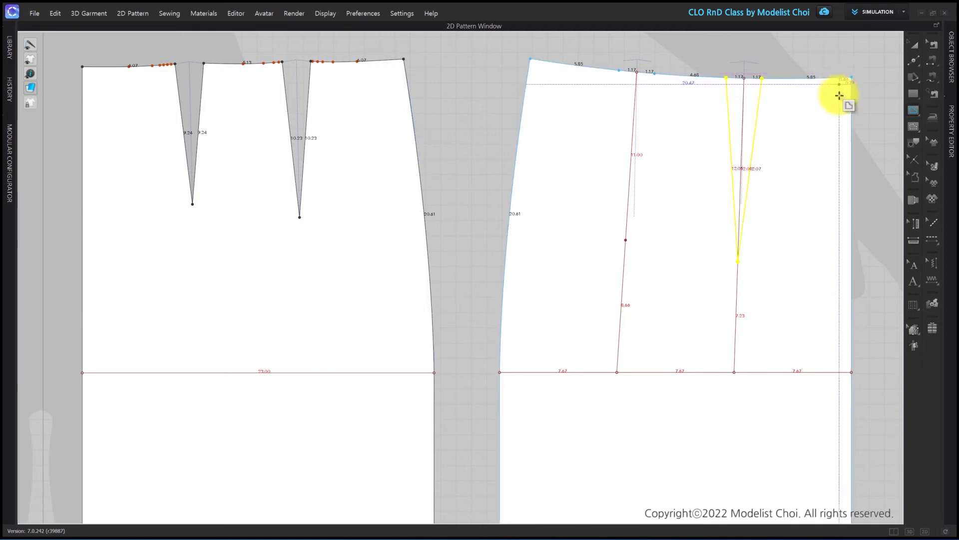
pyautogui.click(655, 72)
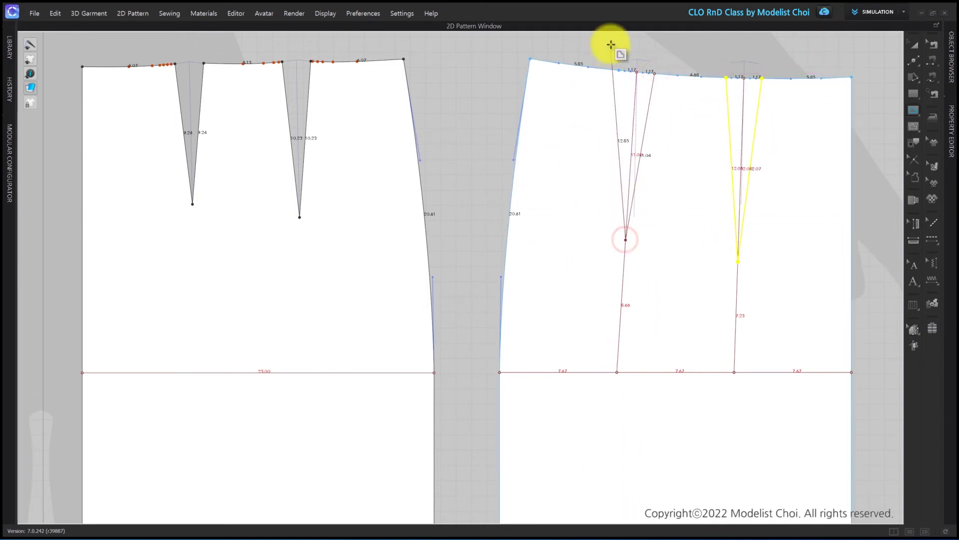
pyautogui.click(621, 70)
# Cut both dart wedges out of the back panel along their internal V lines.
pyautogui.click(913, 62)
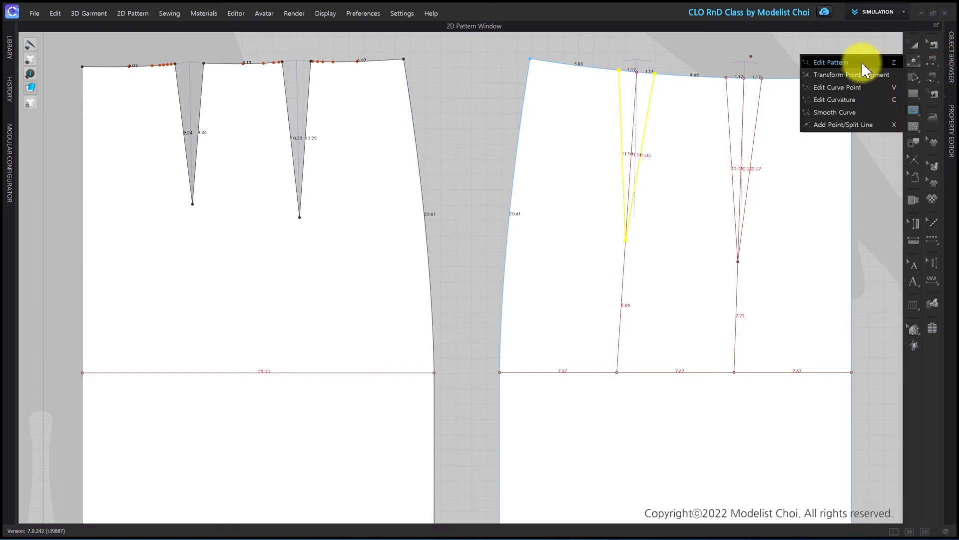
pyautogui.click(860, 74)
pyautogui.rightClick(649, 118)
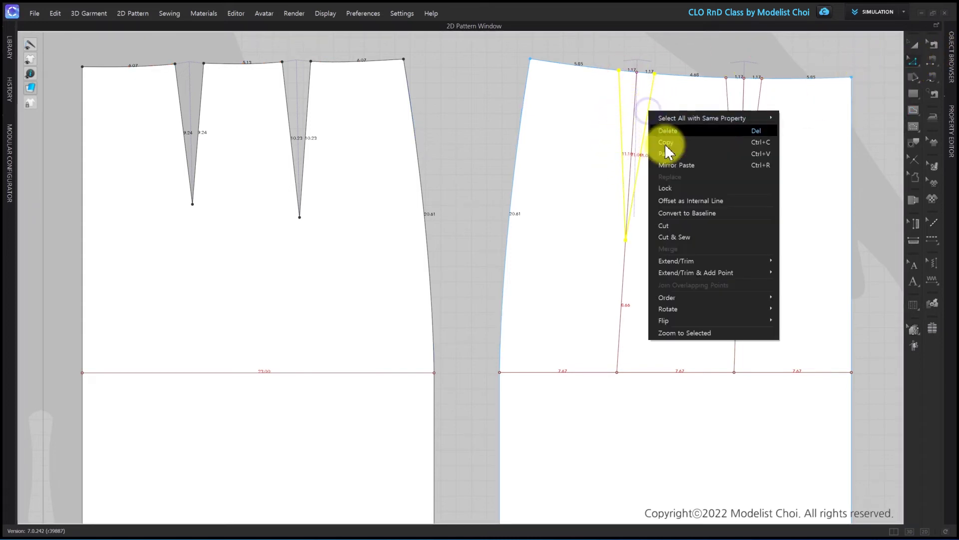
pyautogui.click(670, 221)
pyautogui.click(751, 156)
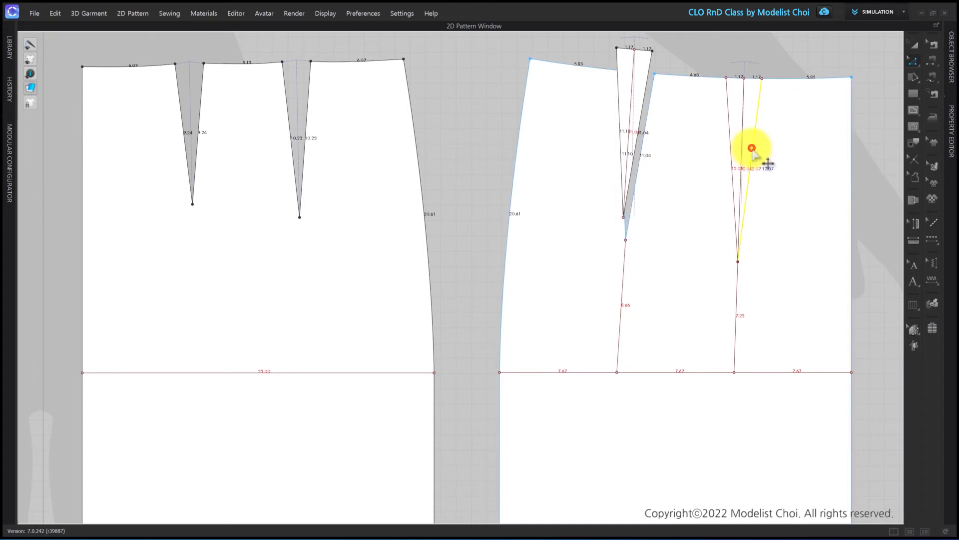
pyautogui.rightClick(732, 154)
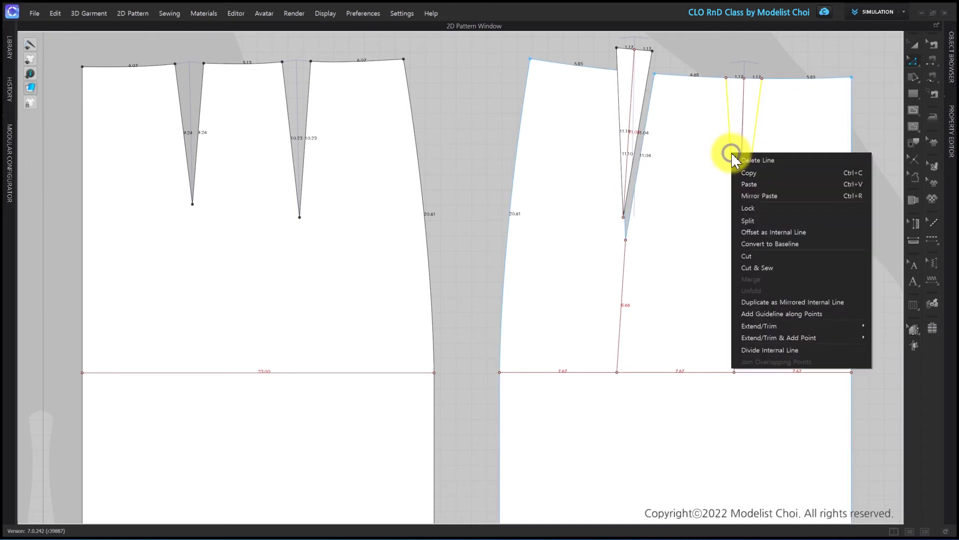
pyautogui.click(752, 250)
# Delete the two cut-out dart wedge pieces from the back panel.
pyautogui.click(914, 45)
pyautogui.click(755, 71)
pyautogui.press('Delete')
pyautogui.click(645, 60)
pyautogui.press('Delete')
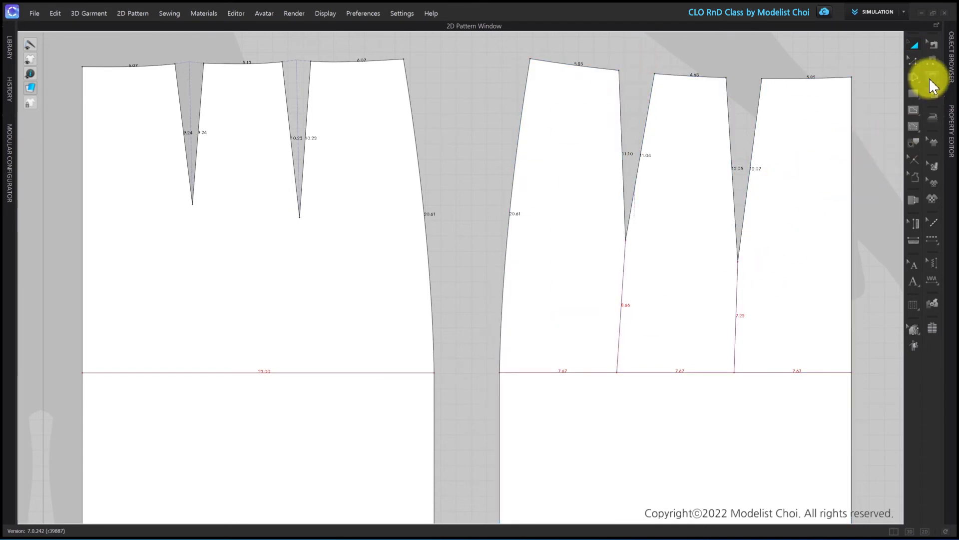
# Fold the back dart nearest center back and smooth the waistline across it by adjusting the curve points.
pyautogui.click(914, 60)
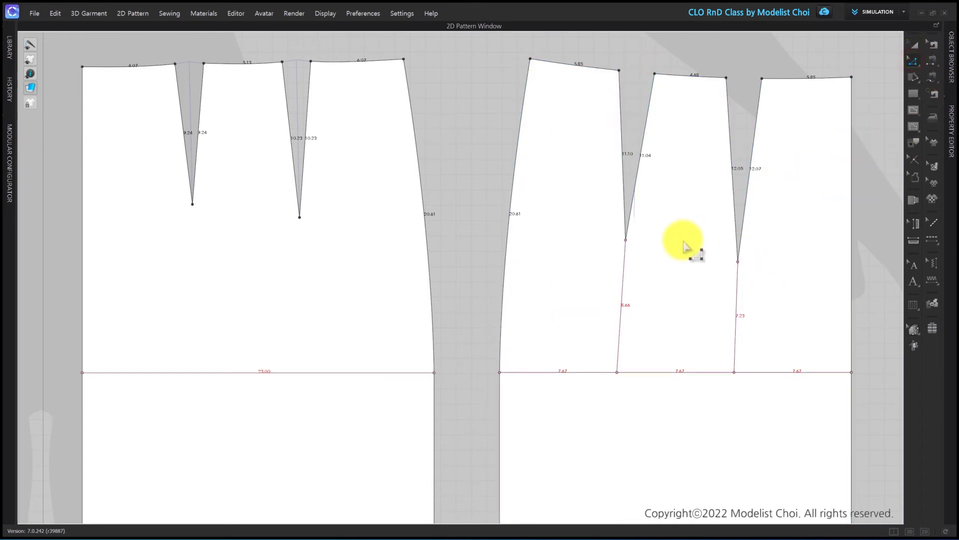
pyautogui.click(751, 160)
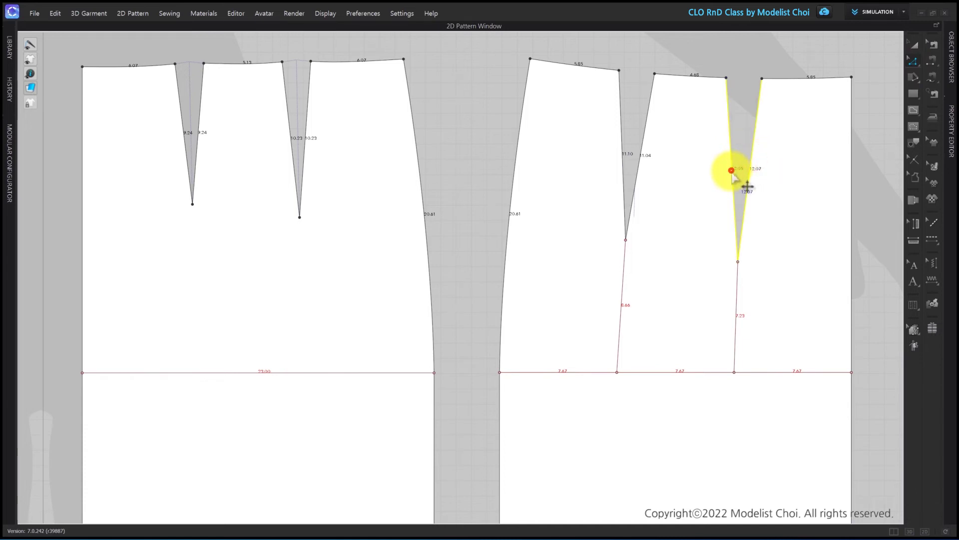
pyautogui.rightClick(733, 171)
pyautogui.click(784, 274)
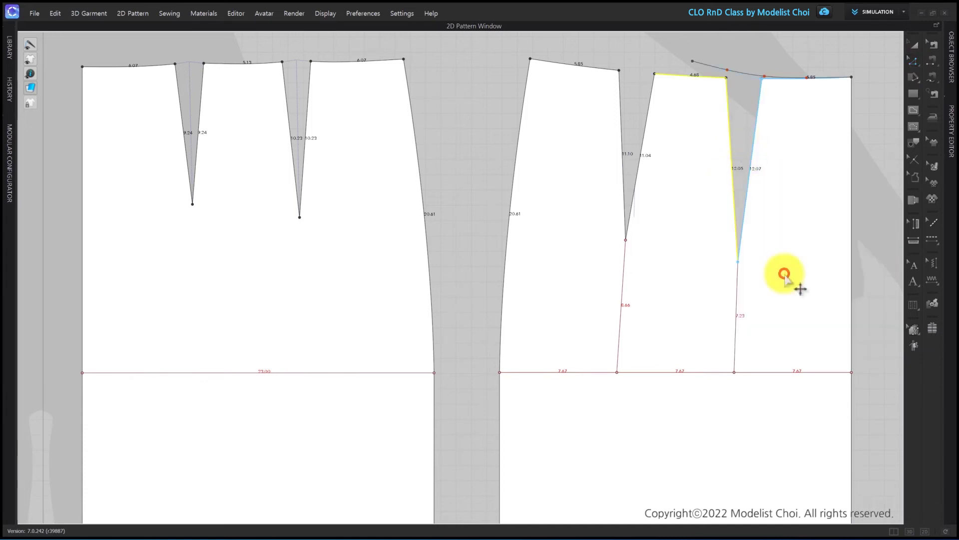
pyautogui.scroll(2, 817, 77)
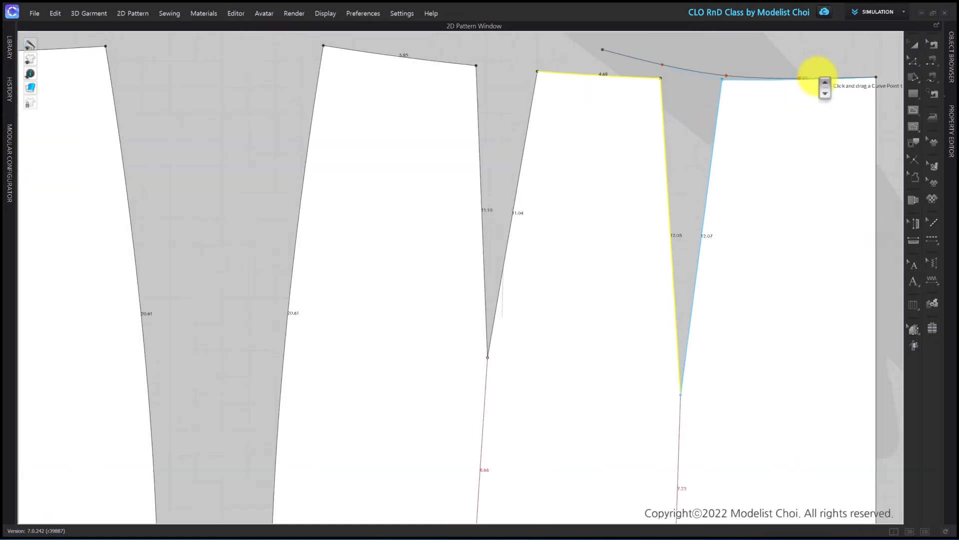
pyautogui.scroll(1, 820, 79)
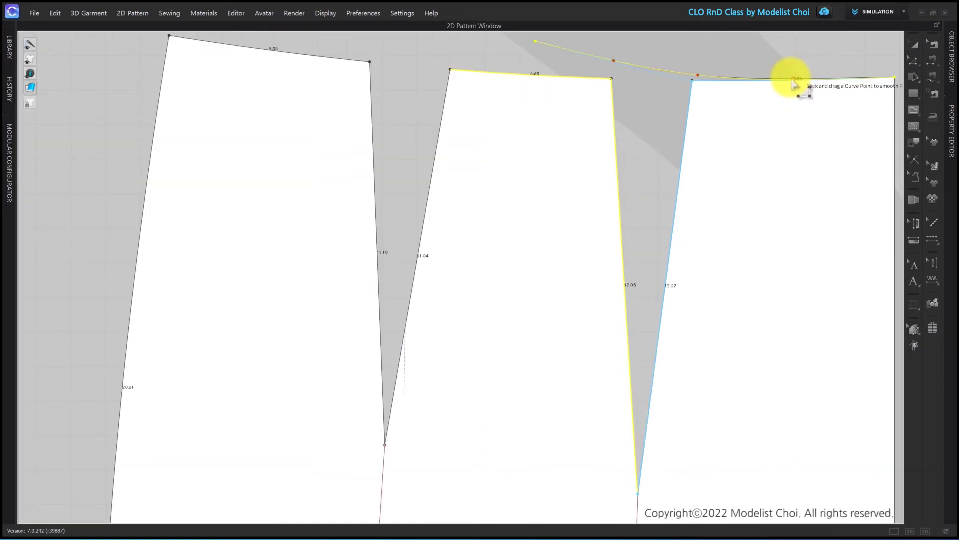
pyautogui.scroll(-2, 806, 98)
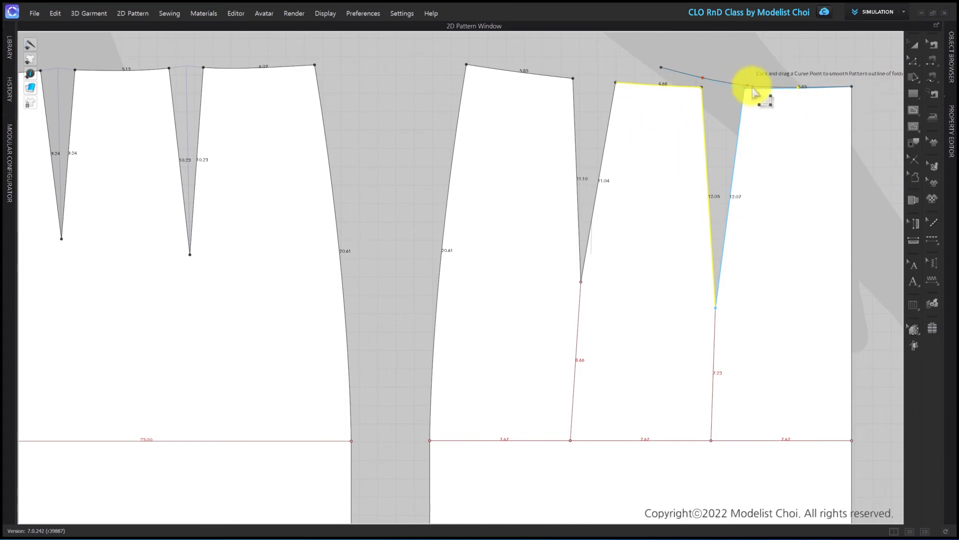
pyautogui.scroll(2, 743, 71)
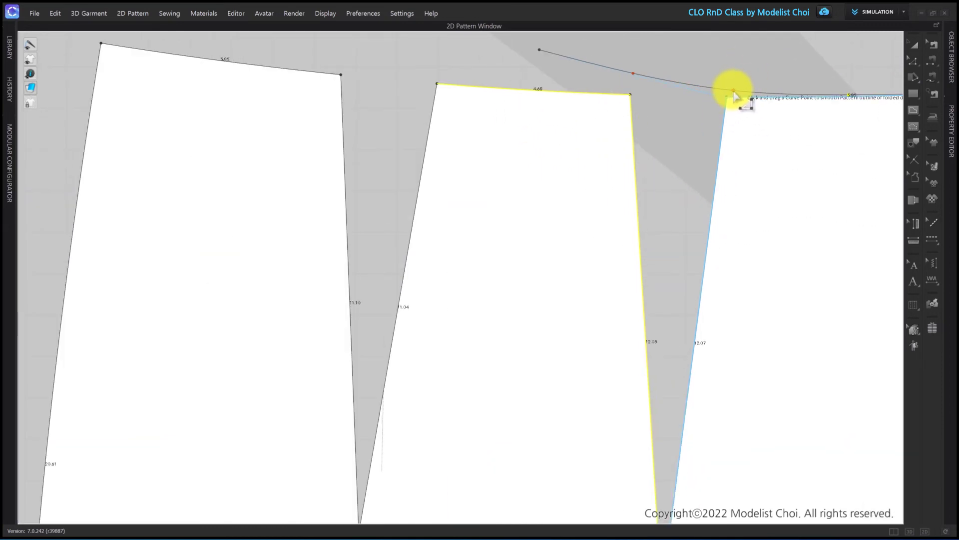
pyautogui.scroll(-3, 730, 115)
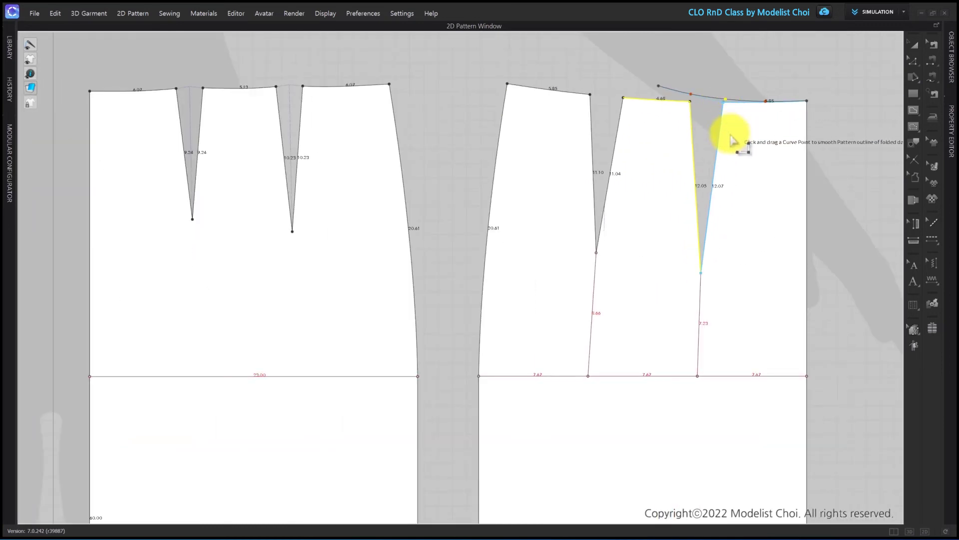
pyautogui.scroll(1, 733, 133)
pyautogui.press('Return')
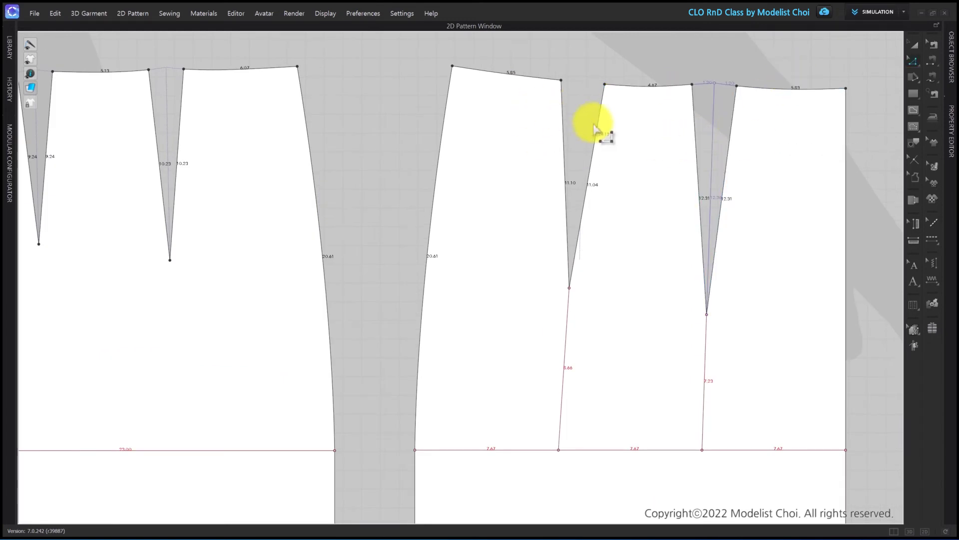
# Fold the back dart nearest the side seam and smooth the waistline curve across it.
pyautogui.click(593, 155)
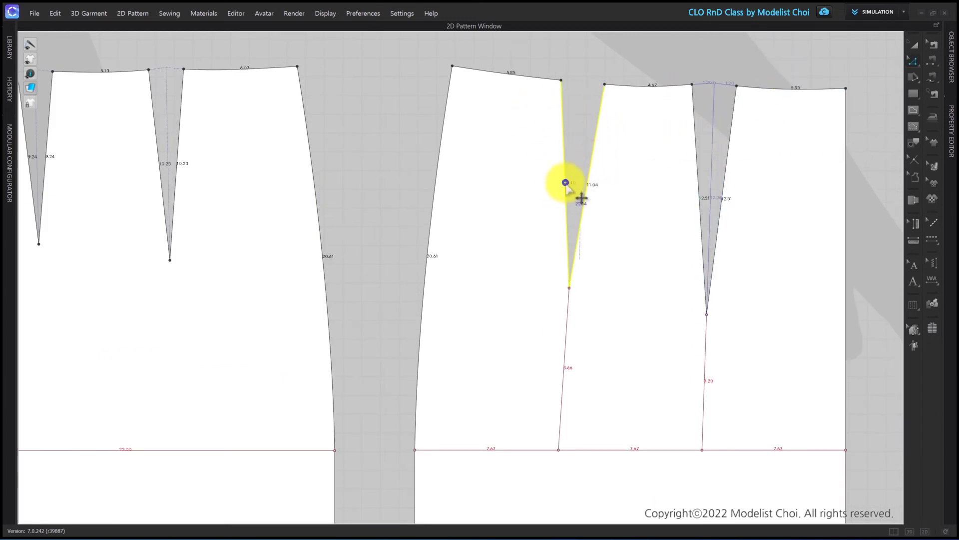
pyautogui.rightClick(566, 184)
pyautogui.click(615, 276)
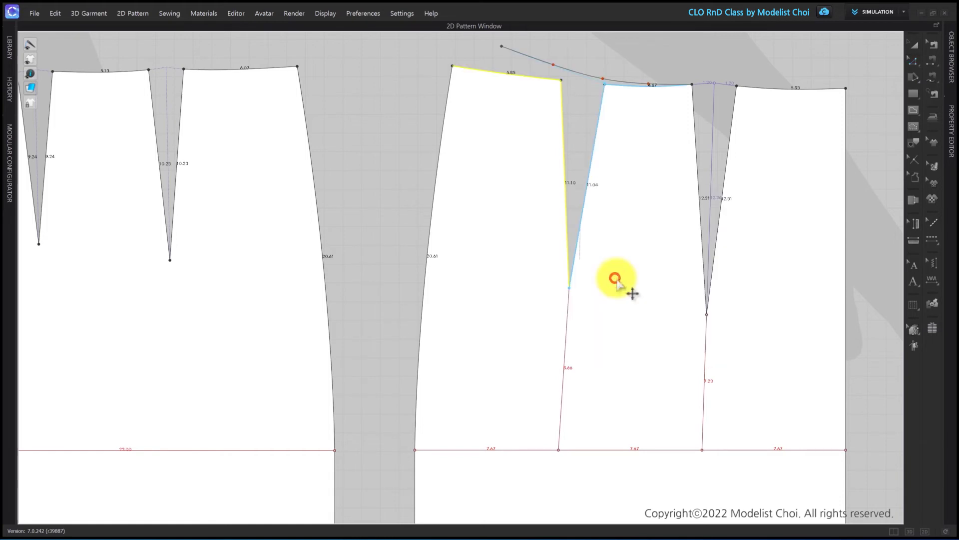
pyautogui.scroll(3, 598, 60)
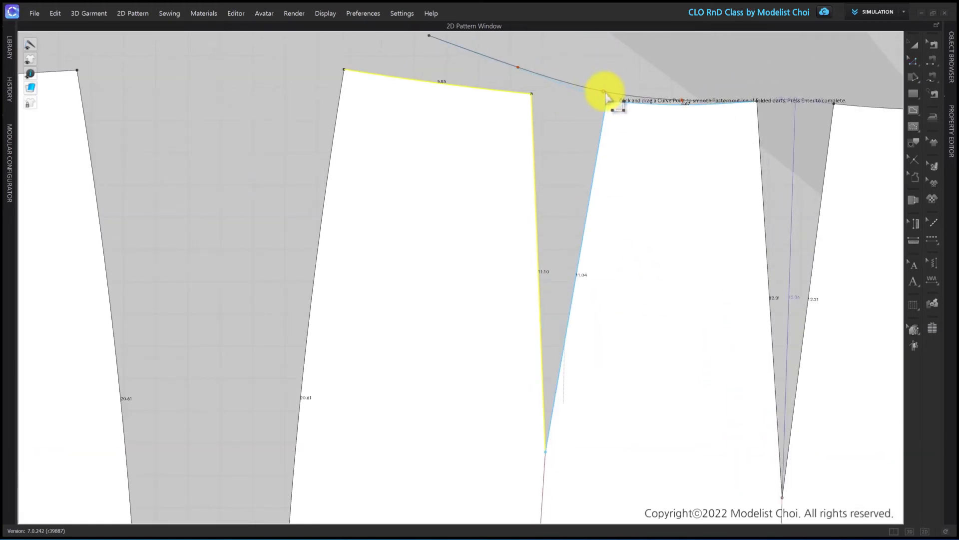
pyautogui.click(604, 95)
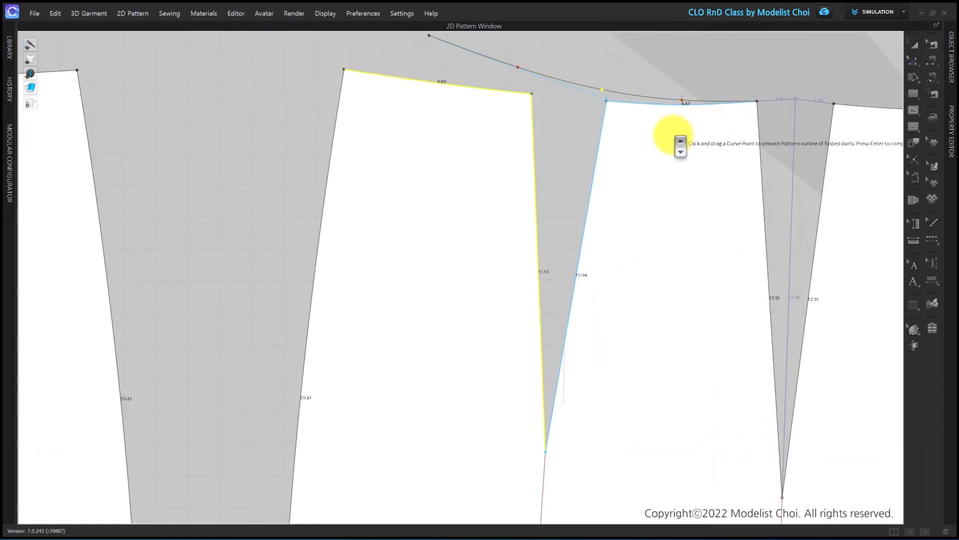
pyautogui.scroll(-5, 678, 145)
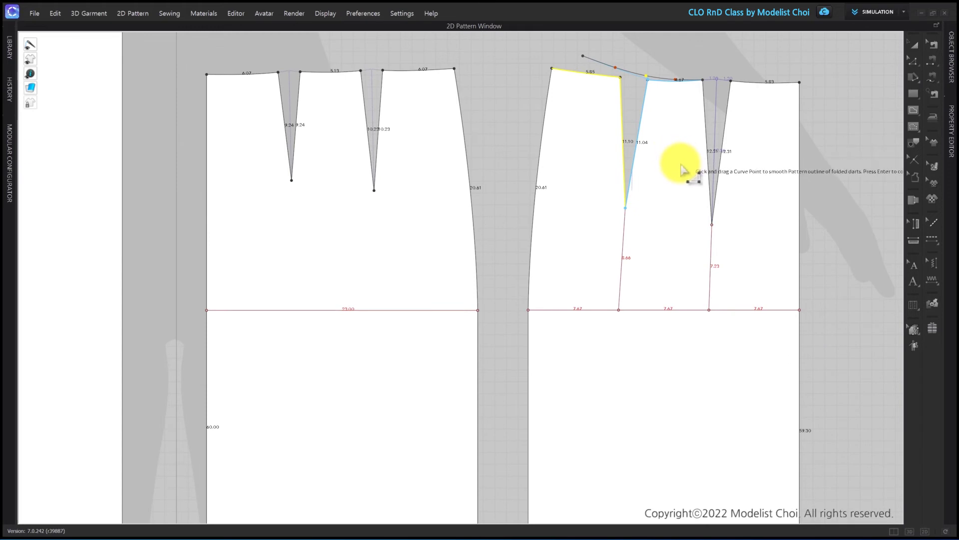
pyautogui.press('Return')
# Move the reference draft away from the pattern pieces and shift the back panel slightly closer to the front panel.
pyautogui.moveTo(604, 230); pyautogui.dragTo(687, 211, button='middle')
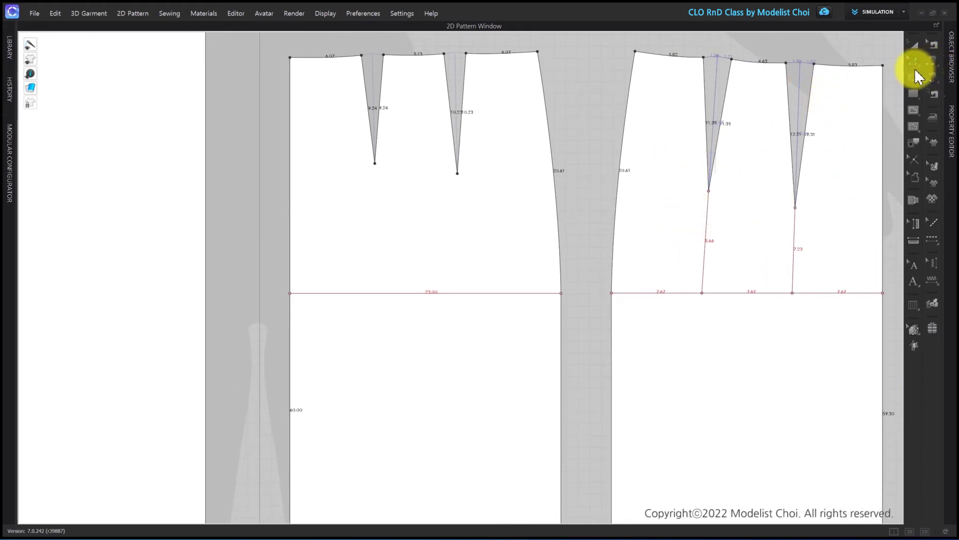
pyautogui.click(914, 46)
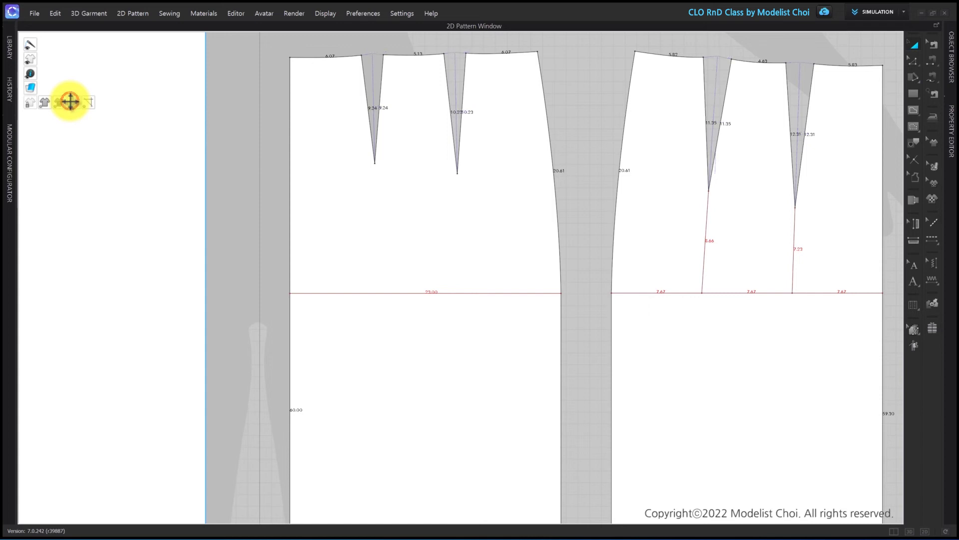
pyautogui.scroll(-5, 605, 156)
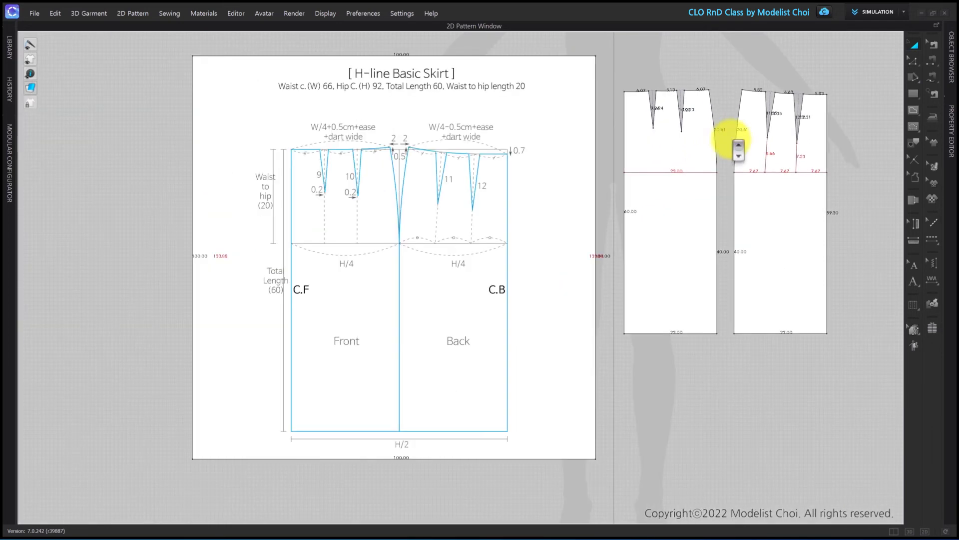
pyautogui.click(634, 186)
pyautogui.moveTo(583, 113); pyautogui.dragTo(381, 142)
pyautogui.moveTo(758, 223); pyautogui.dragTo(754, 223)
pyautogui.click(867, 195)
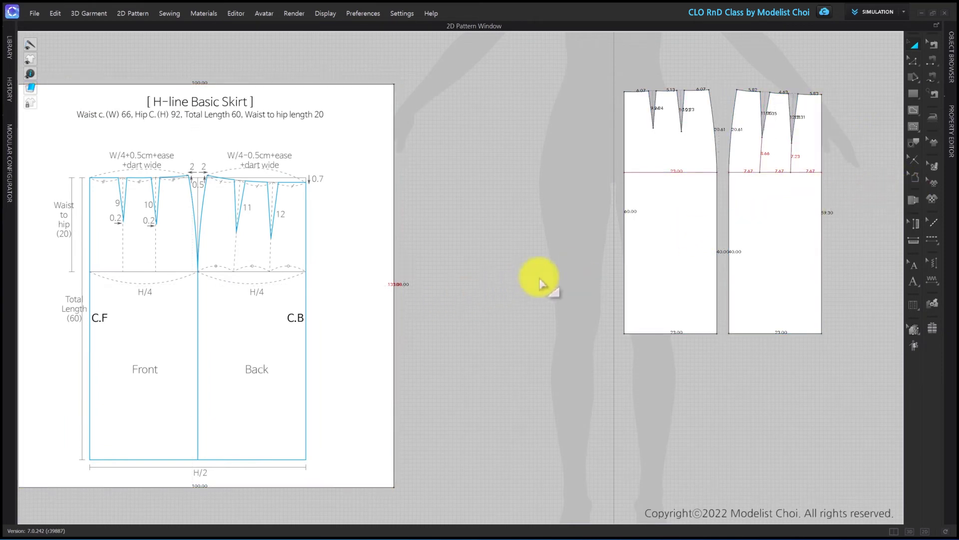
# Measure the combined waistline segment lengths, excluding the darts, on the front panel and on the back panel.
pyautogui.click(916, 61)
pyautogui.scroll(3, 645, 85)
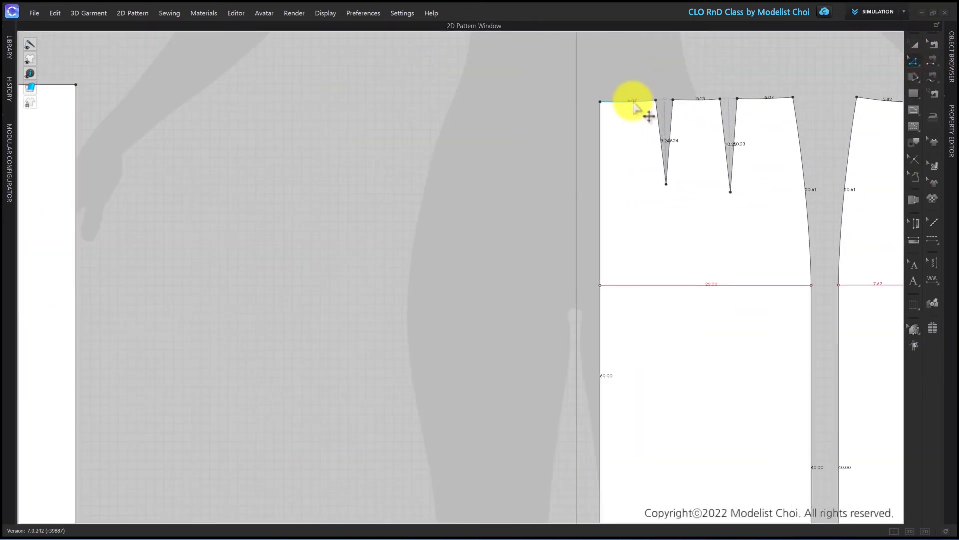
pyautogui.click(632, 101)
pyautogui.keyDown('shift'); pyautogui.click(696, 102); pyautogui.keyUp('shift')
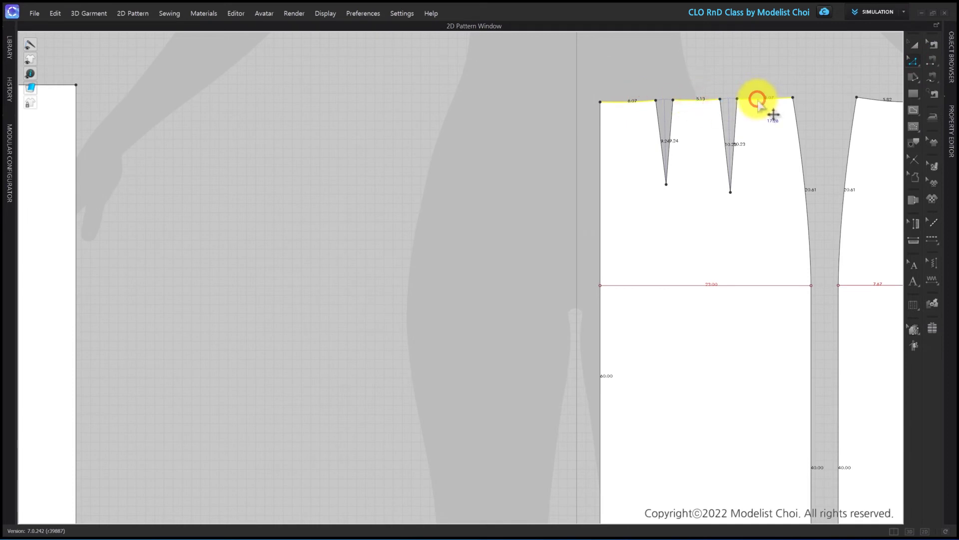
pyautogui.moveTo(821, 143); pyautogui.dragTo(499, 140, button='right')
pyautogui.keyDown('shift'); pyautogui.click(728, 86); pyautogui.keyUp('shift')
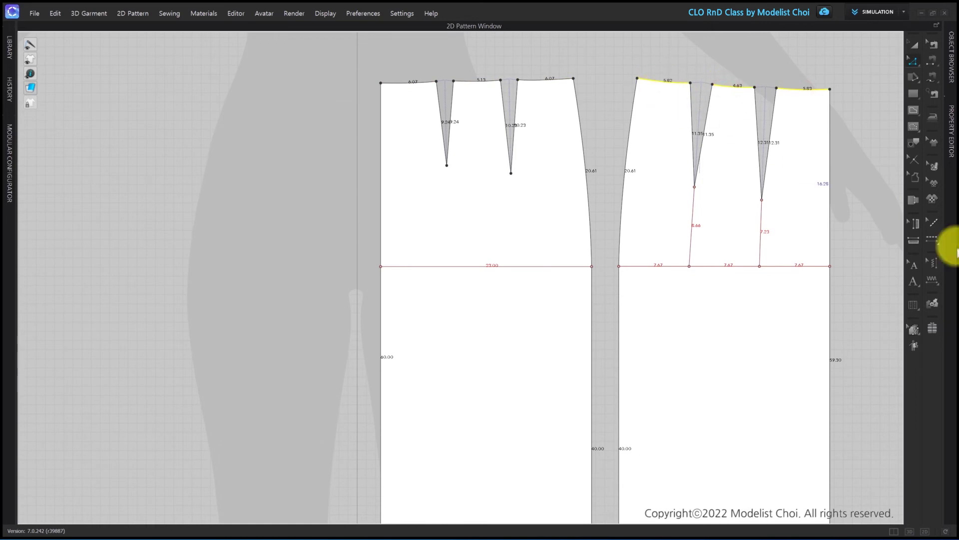
# Switch to the calculator and add the front and back waist lengths, 17.26 + 16.28.
pyautogui.hotkey('alt', 'Tab')
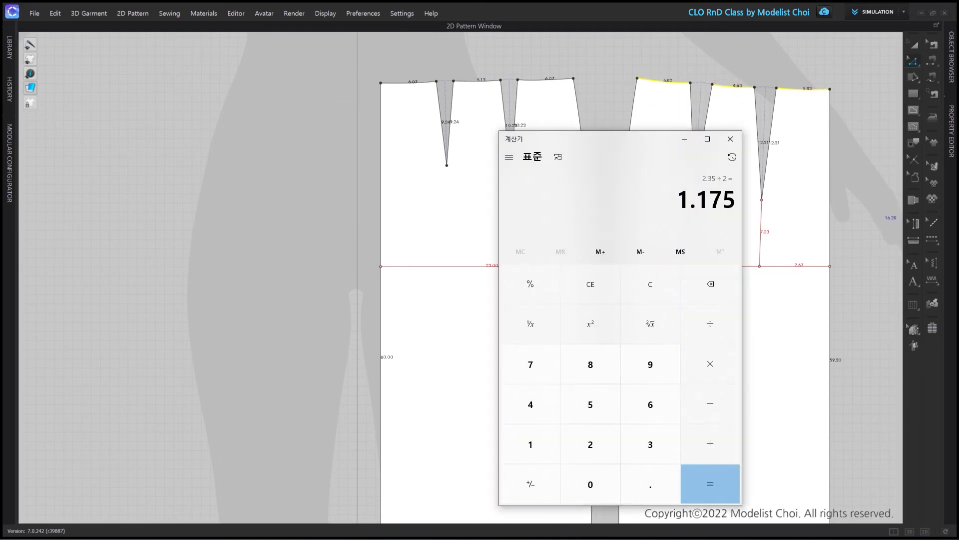
pyautogui.write('.26 + 16')
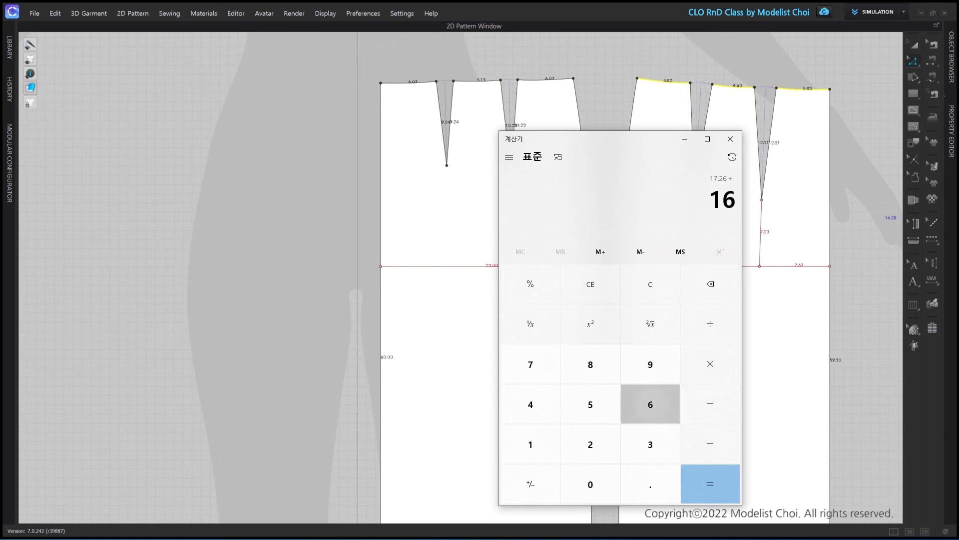
pyautogui.write('.28 =')
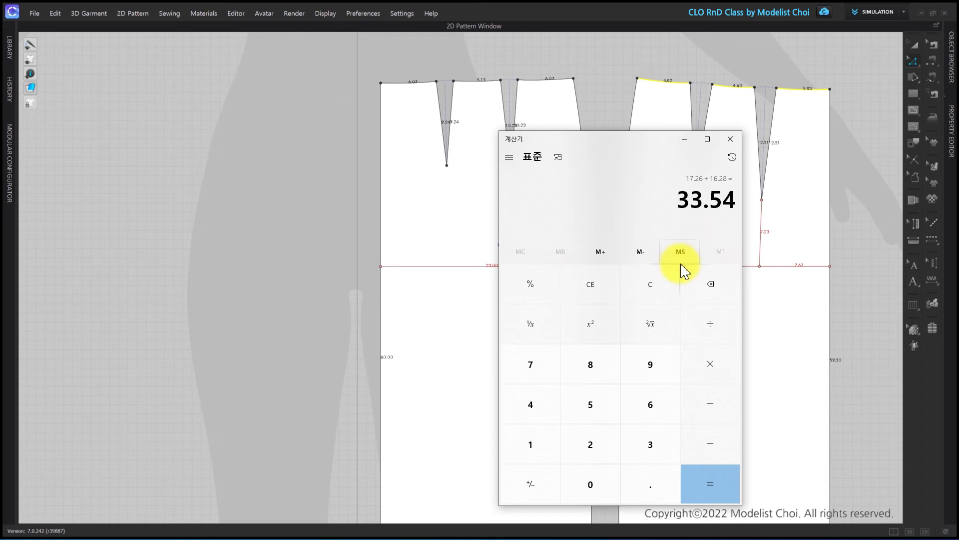
# Create a waistband rectangle 33 cm wide and 4 cm high above the skirt panels.
pyautogui.moveTo(801, 193); pyautogui.dragTo(789, 258, button='middle')
pyautogui.scroll(-2, 788, 258)
pyautogui.scroll(-1, 790, 260)
pyautogui.click(914, 93)
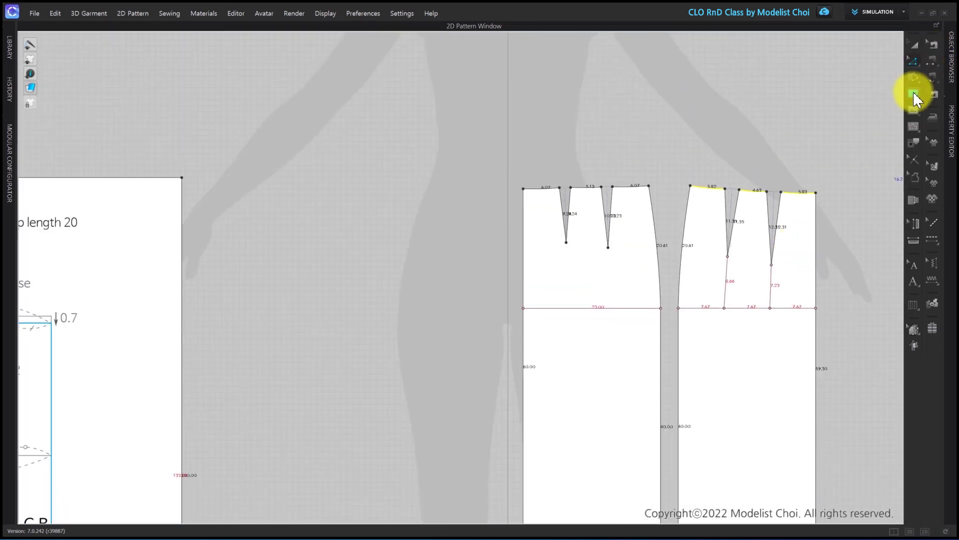
pyautogui.scroll(-2, 799, 165)
pyautogui.scroll(3, 795, 170)
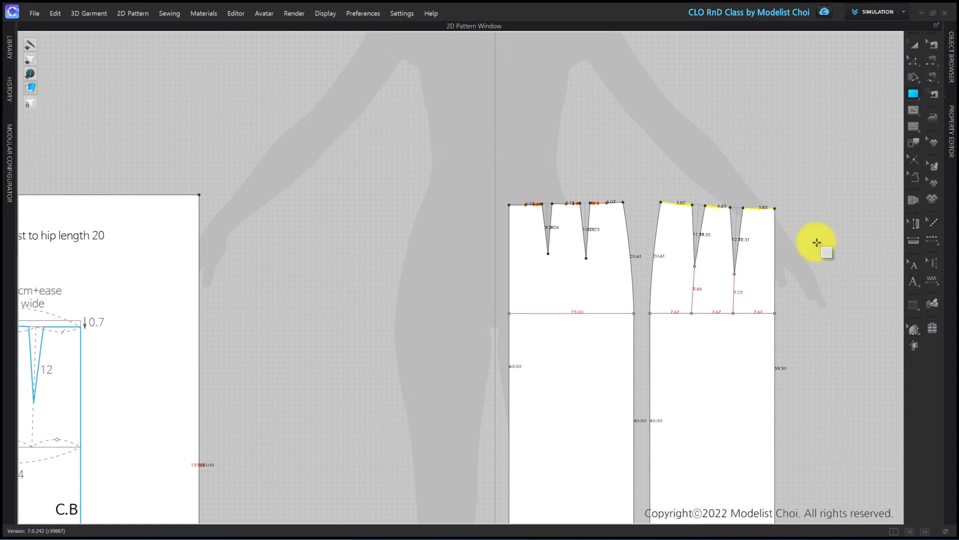
pyautogui.moveTo(676, 281); pyautogui.dragTo(670, 249, button='middle')
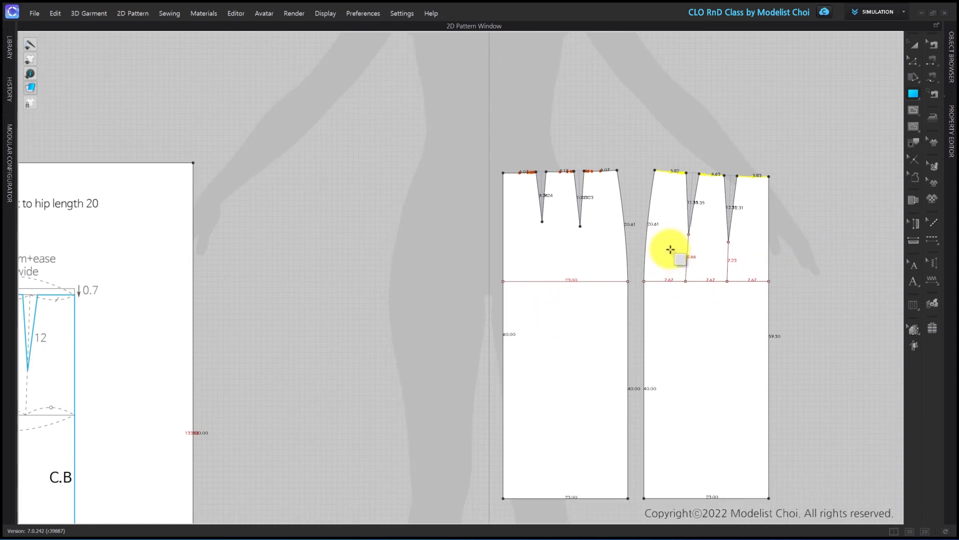
pyautogui.click(504, 131)
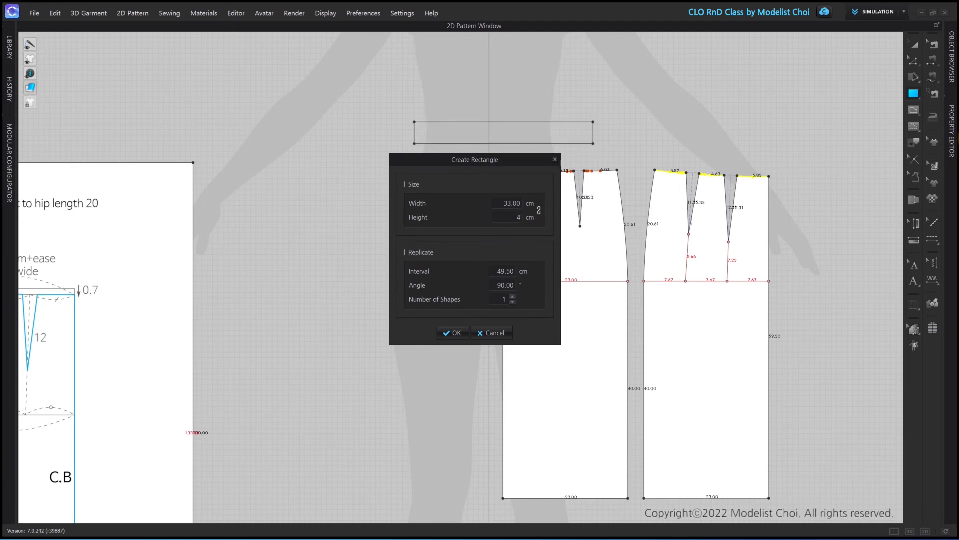
pyautogui.press('Return')
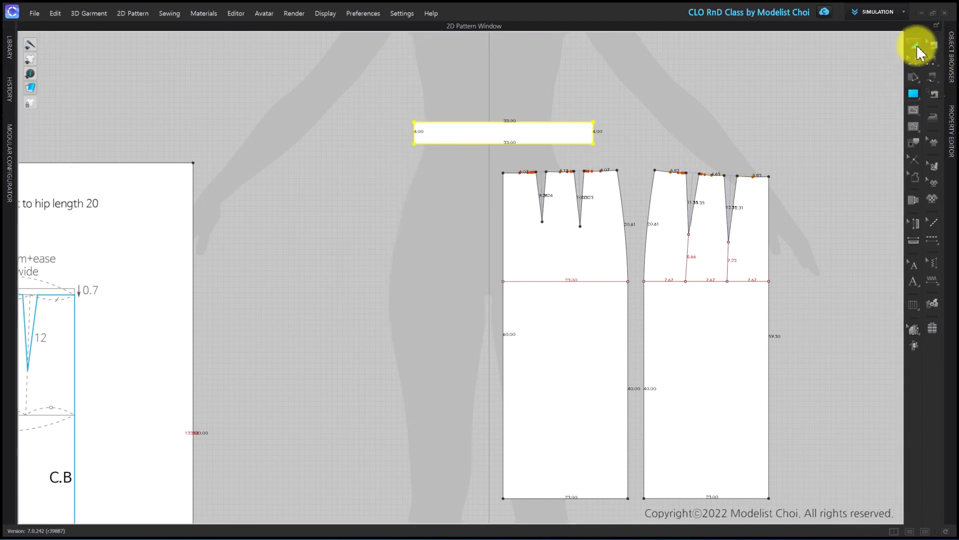
# Move the waistband so its front end lines up roughly with the front panel's center front edge.
pyautogui.click(913, 44)
pyautogui.moveTo(556, 130); pyautogui.dragTo(643, 134)
pyautogui.click(724, 94)
# Add a side seam notch on the waistband's lower edge, 17 cm from its center front end.
pyautogui.click(913, 60)
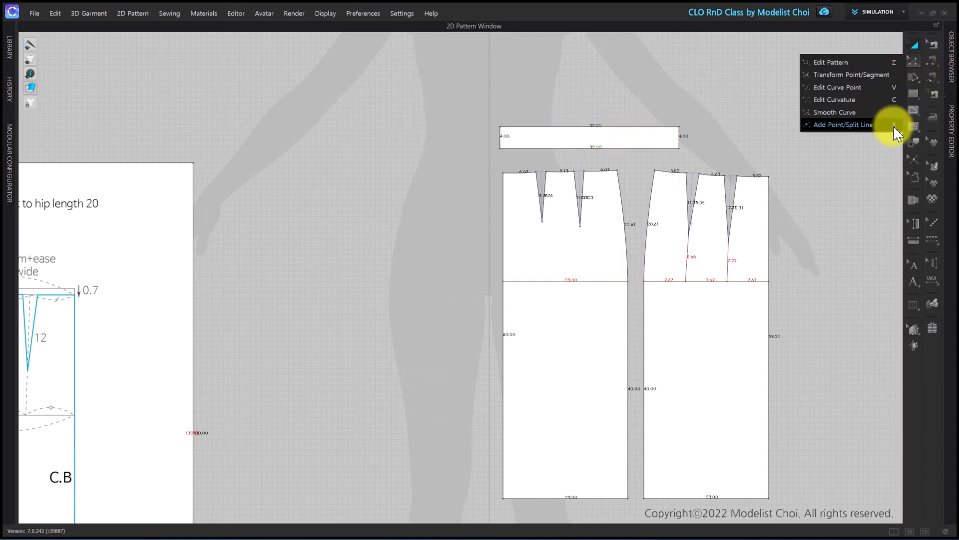
pyautogui.click(914, 159)
pyautogui.rightClick(532, 148)
pyautogui.write('17')
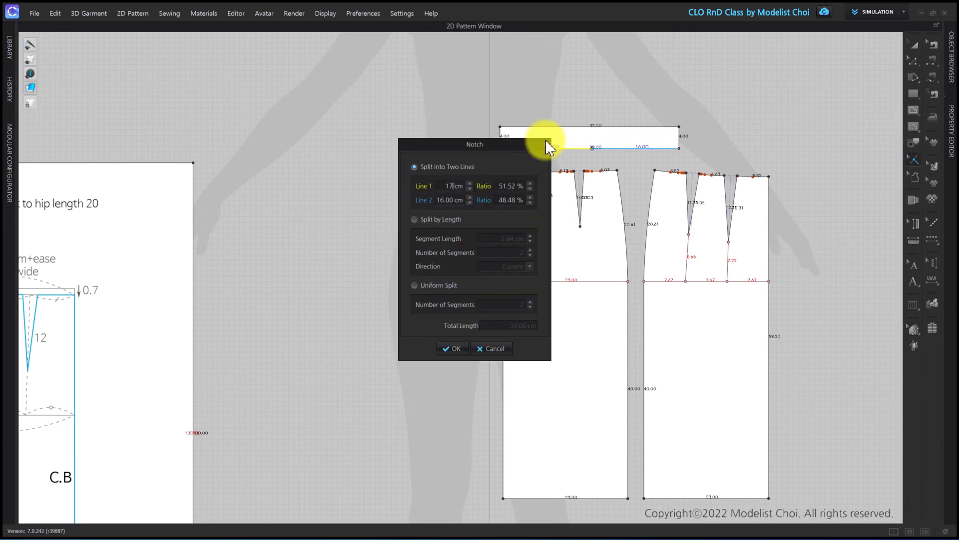
pyautogui.click(451, 349)
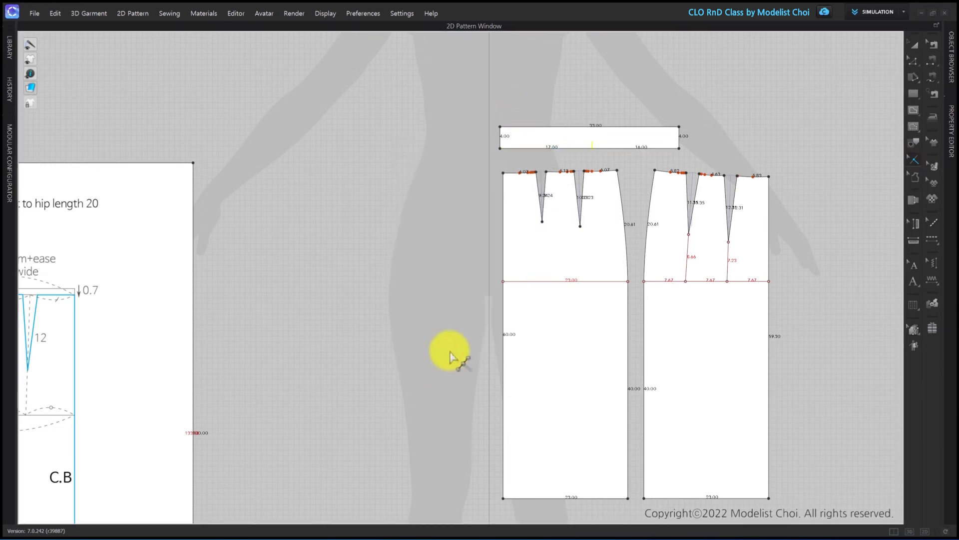
# Annotate the waistband's center front end with the text C.F.
pyautogui.scroll(2, 594, 163)
pyautogui.click(916, 62)
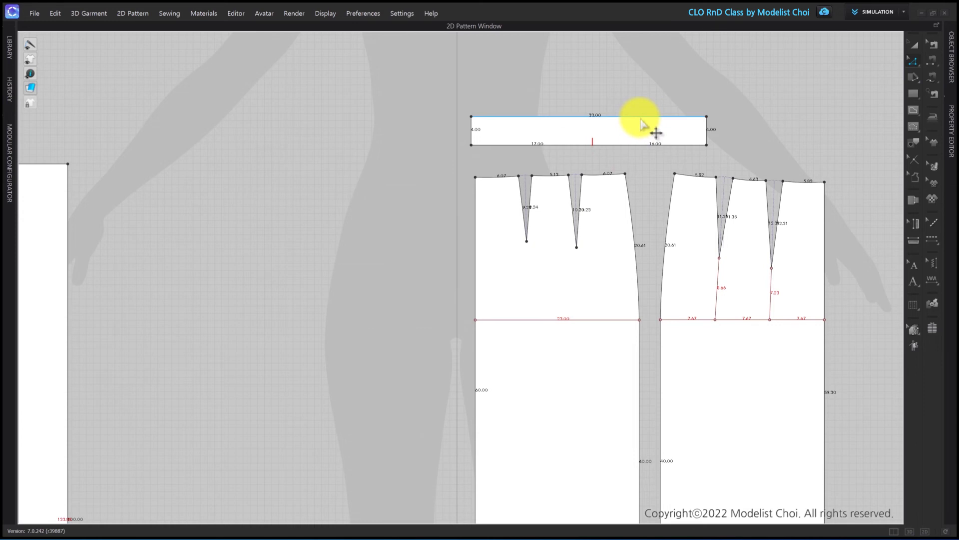
pyautogui.click(592, 145)
pyautogui.click(472, 131)
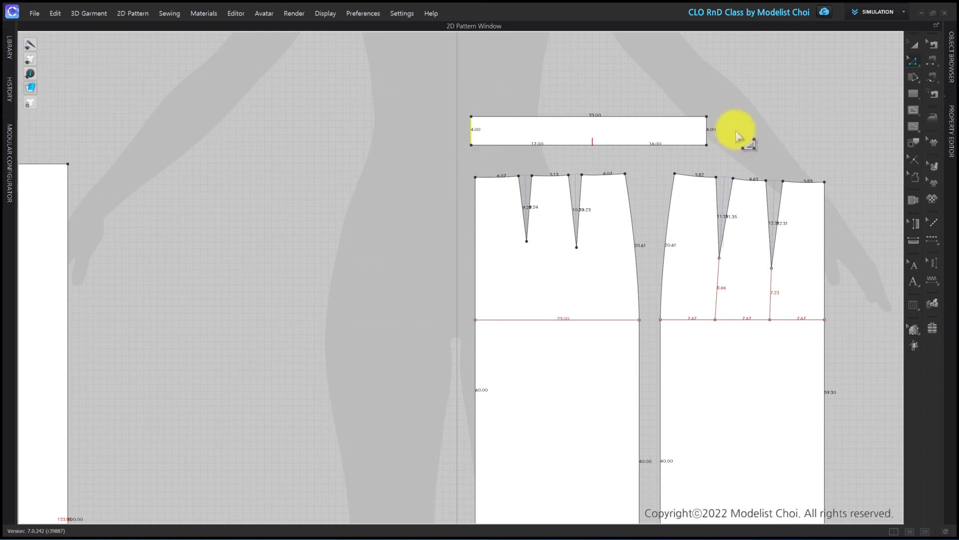
pyautogui.click(709, 131)
pyautogui.click(913, 281)
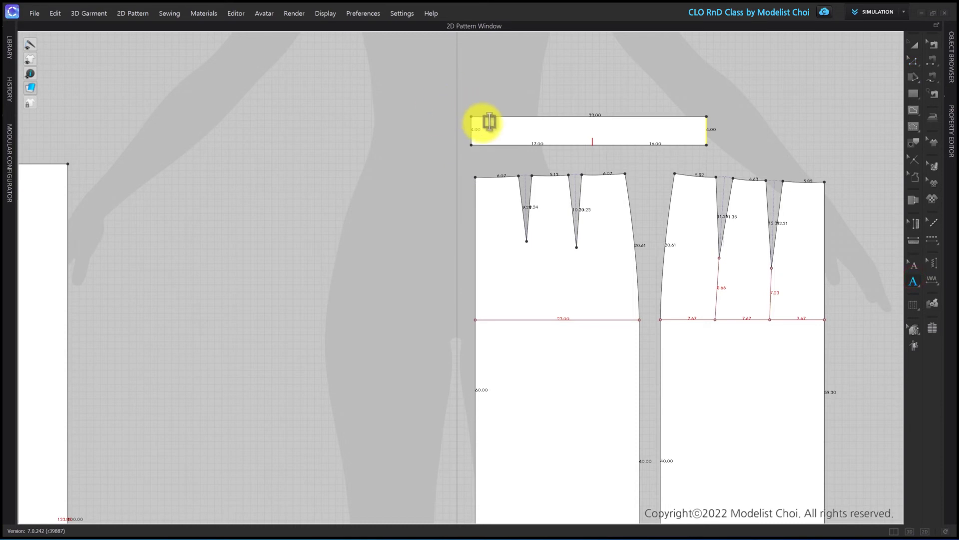
pyautogui.click(472, 131)
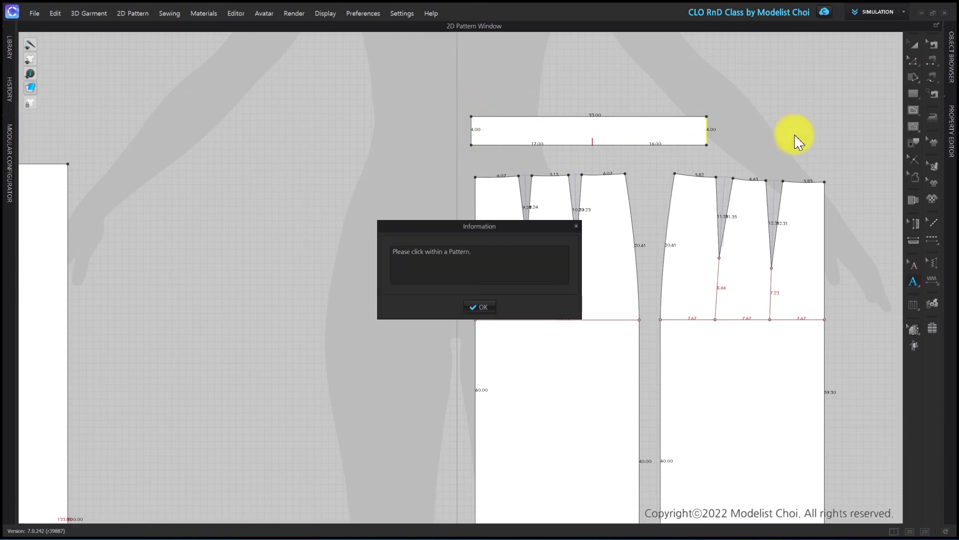
pyautogui.click(470, 311)
pyautogui.scroll(3, 478, 153)
pyautogui.scroll(2, 478, 152)
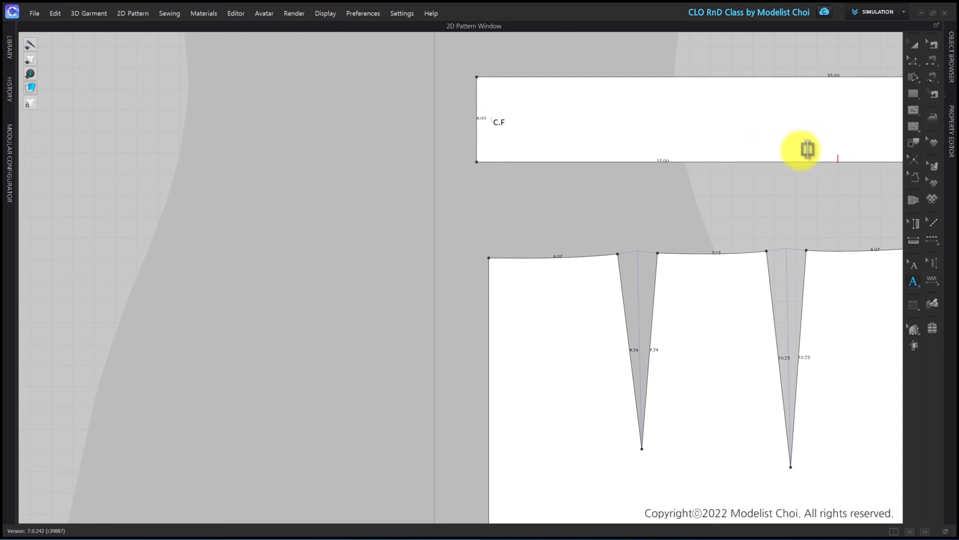
# Annotate the waistband's center back end with C.B and adjust the positions of both labels.
pyautogui.moveTo(809, 149); pyautogui.dragTo(634, 161, button='middle')
pyautogui.moveTo(824, 146); pyautogui.dragTo(594, 174, button='middle')
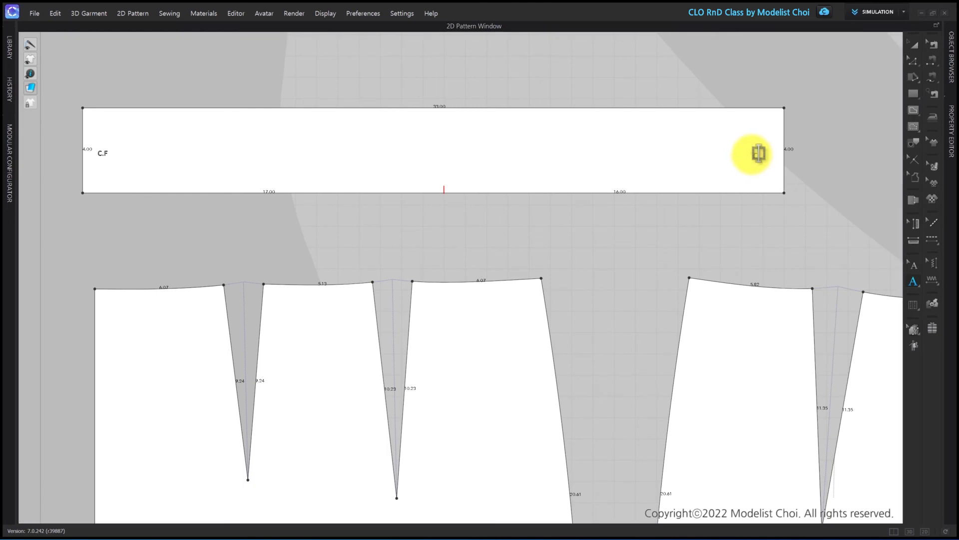
pyautogui.click(914, 44)
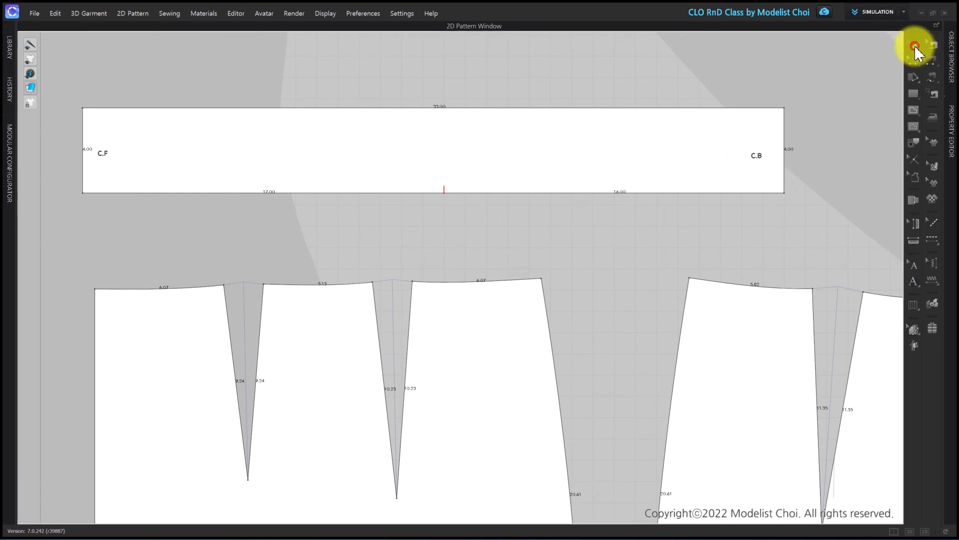
pyautogui.click(915, 266)
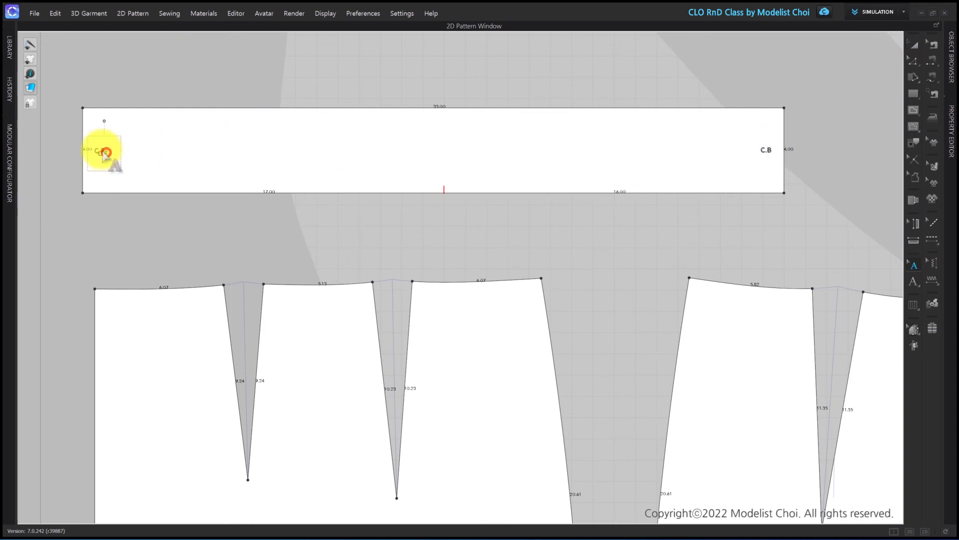
# Sew the legs of both front darts and both back darts together with Segment Sewing.
pyautogui.scroll(-3, 428, 171)
pyautogui.scroll(5, 439, 262)
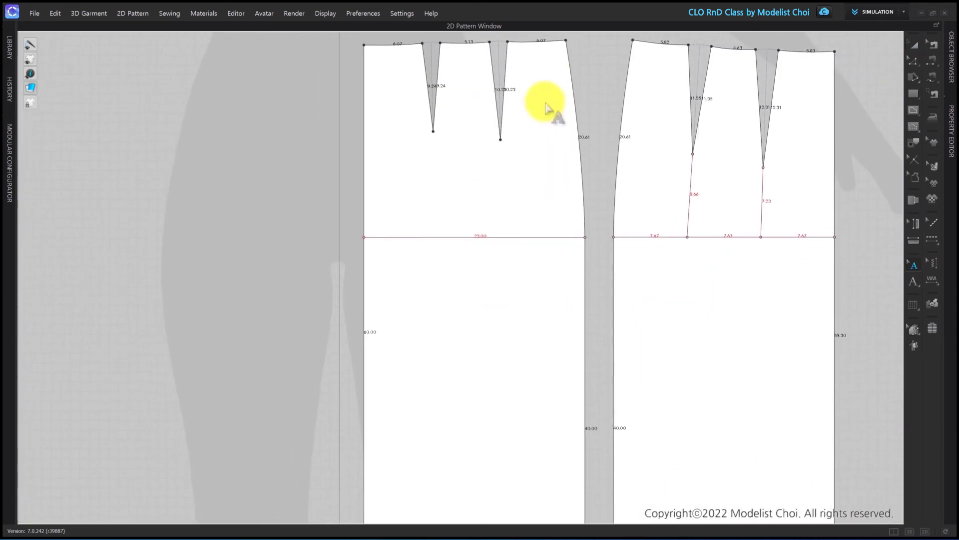
pyautogui.scroll(-2, 549, 107)
pyautogui.moveTo(596, 148); pyautogui.dragTo(577, 198, button='middle')
pyautogui.click(932, 60)
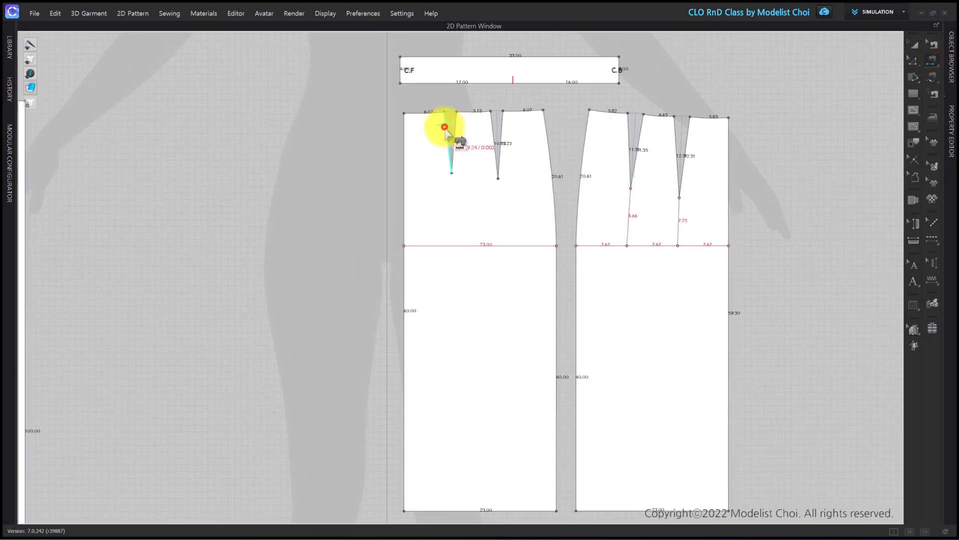
pyautogui.click(455, 124)
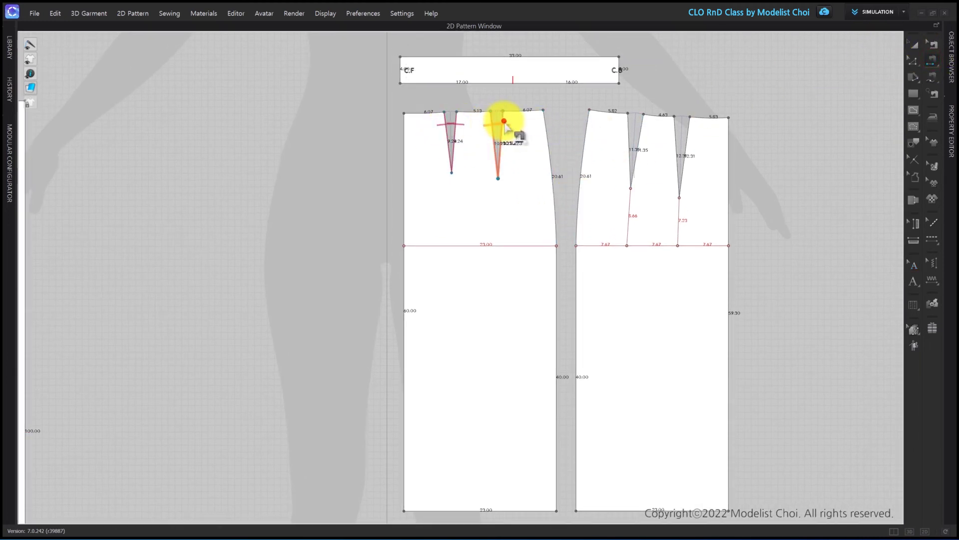
pyautogui.click(500, 125)
pyautogui.click(631, 131)
pyautogui.click(682, 132)
# Sew the front and back side seams together, both above and below the hip line.
pyautogui.click(585, 130)
pyautogui.click(547, 134)
pyautogui.click(575, 266)
pyautogui.click(555, 273)
# Sew the waistband's 17 cm segment to the three front waist segments and its 16 cm segment to the three back waist segments.
pyautogui.click(423, 83)
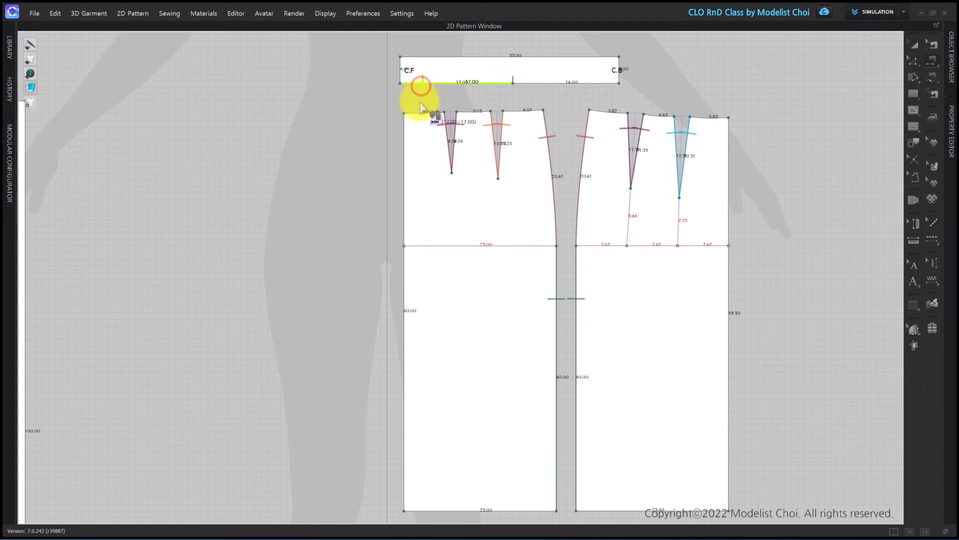
pyautogui.click(412, 113)
pyautogui.click(461, 115)
pyautogui.click(514, 116)
pyautogui.click(613, 88)
pyautogui.click(722, 117)
pyautogui.click(618, 114)
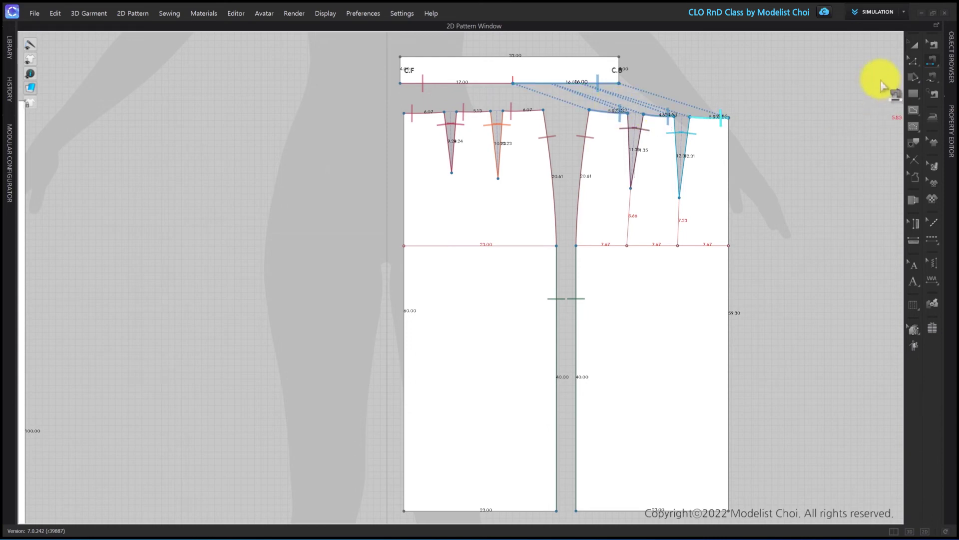
# Delete the reference draft, leaving only the waistband and skirt panels.
pyautogui.click(916, 45)
pyautogui.scroll(-5, 809, 117)
pyautogui.click(466, 203)
pyautogui.press('Delete')
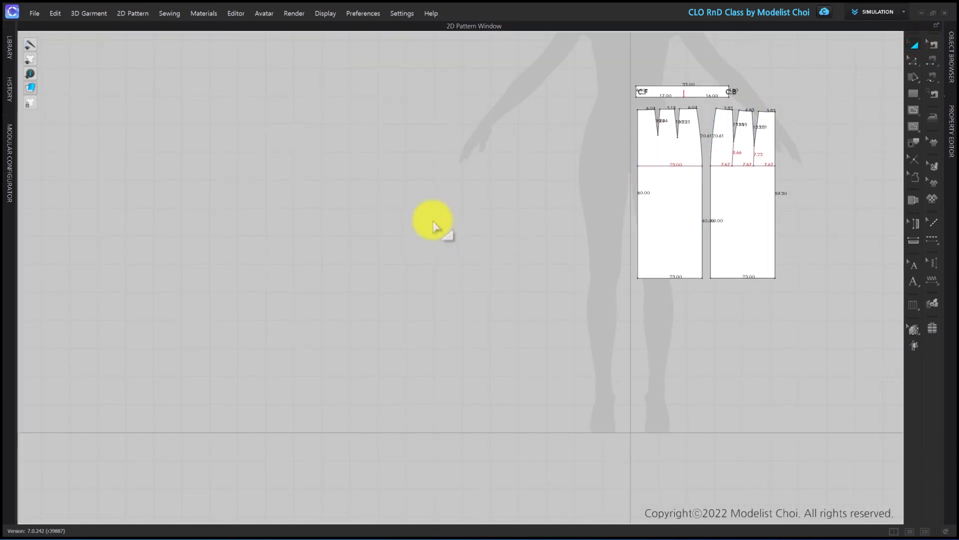
# Clone the waistband and both skirt panels as linked Symmetric Pattern (with Sewing) and place the copies beside the originals across center front.
pyautogui.moveTo(835, 51); pyautogui.dragTo(672, 290)
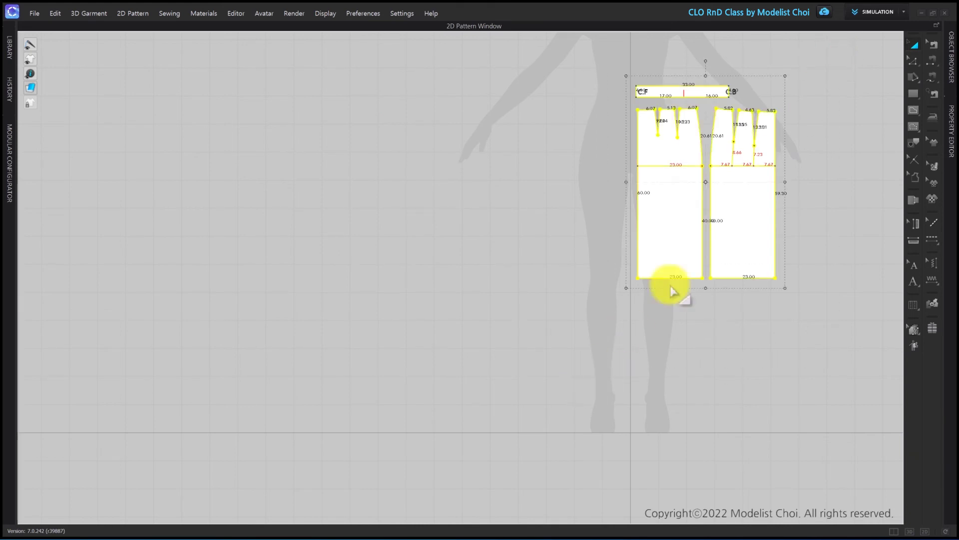
pyautogui.rightClick(681, 214)
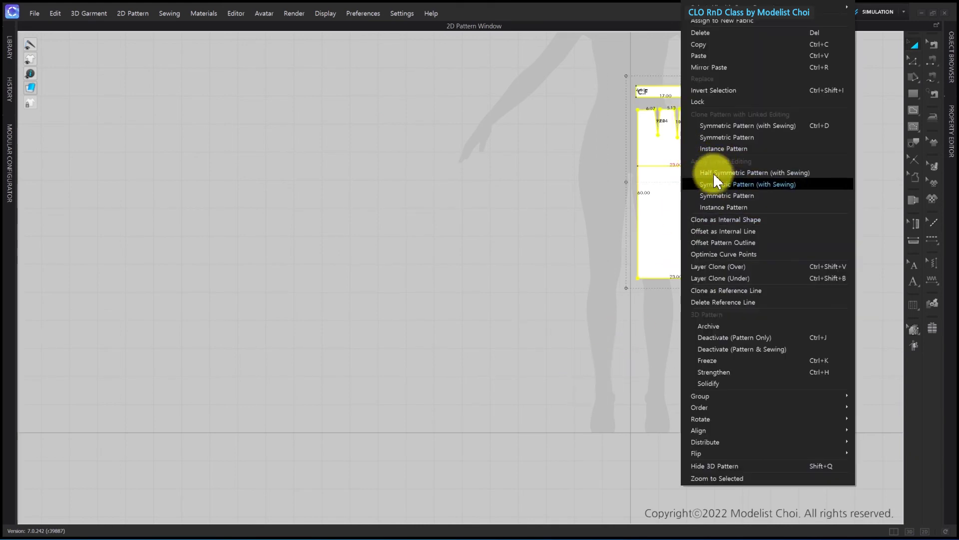
pyautogui.click(735, 127)
pyautogui.click(559, 187)
# Move the mirrored back panel next to the original back panel's center back edge.
pyautogui.moveTo(422, 343); pyautogui.dragTo(570, 108)
pyautogui.moveTo(525, 222); pyautogui.dragTo(779, 236)
# Sew the center back edges of the back panels together and the center front edges of the front panels together.
pyautogui.scroll(2, 774, 237)
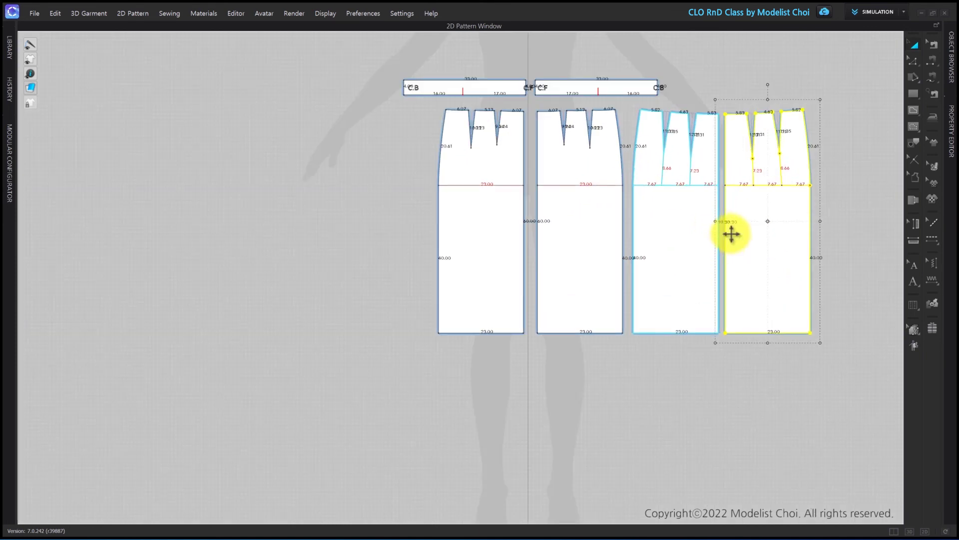
pyautogui.click(933, 60)
pyautogui.scroll(2, 740, 132)
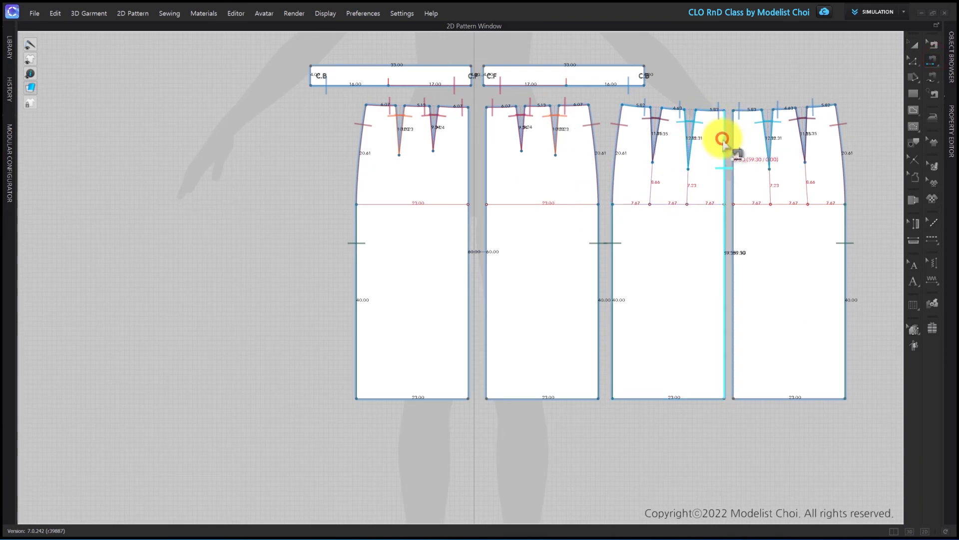
pyautogui.click(733, 146)
pyautogui.click(465, 150)
pyautogui.click(486, 152)
# Sew the two waistband halves together at their C.F ends and at their C.B ends.
pyautogui.scroll(4, 468, 167)
pyautogui.click(459, 174)
pyautogui.click(488, 183)
pyautogui.click(850, 183)
pyautogui.click(87, 172)
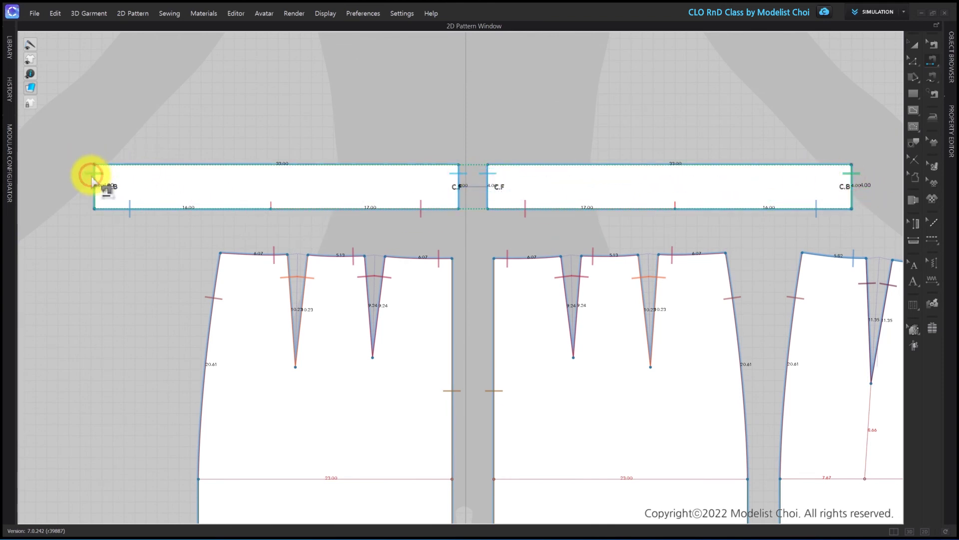
pyautogui.click(912, 47)
pyautogui.scroll(-5, 449, 274)
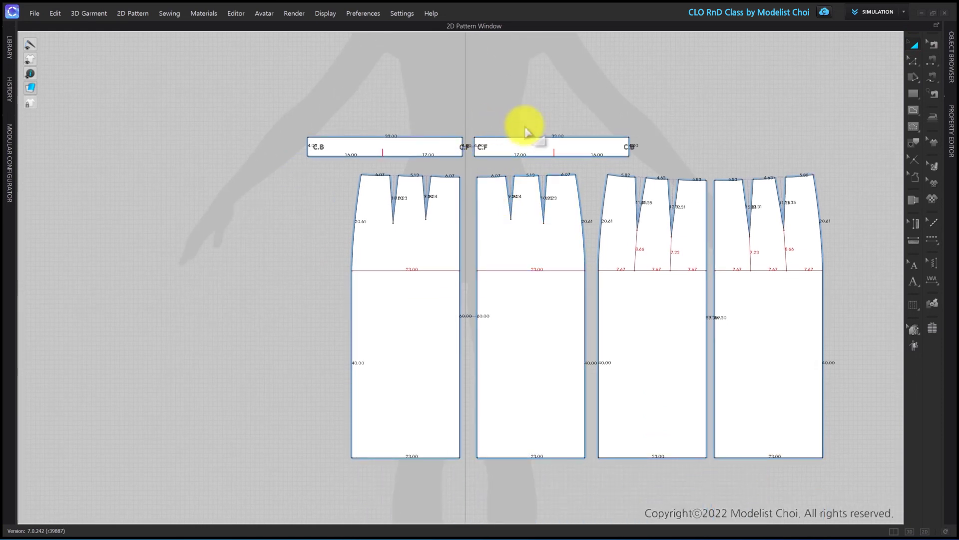
pyautogui.click(551, 142)
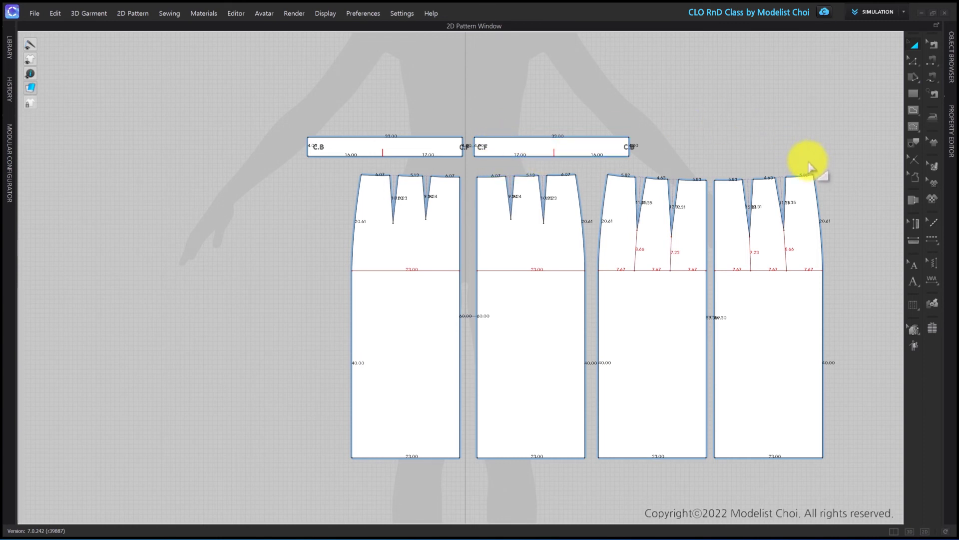
# Display the 3D and 2D windows with the Property Editor and reset all 3D pieces to the 2D pattern arrangement.
pyautogui.click(895, 532)
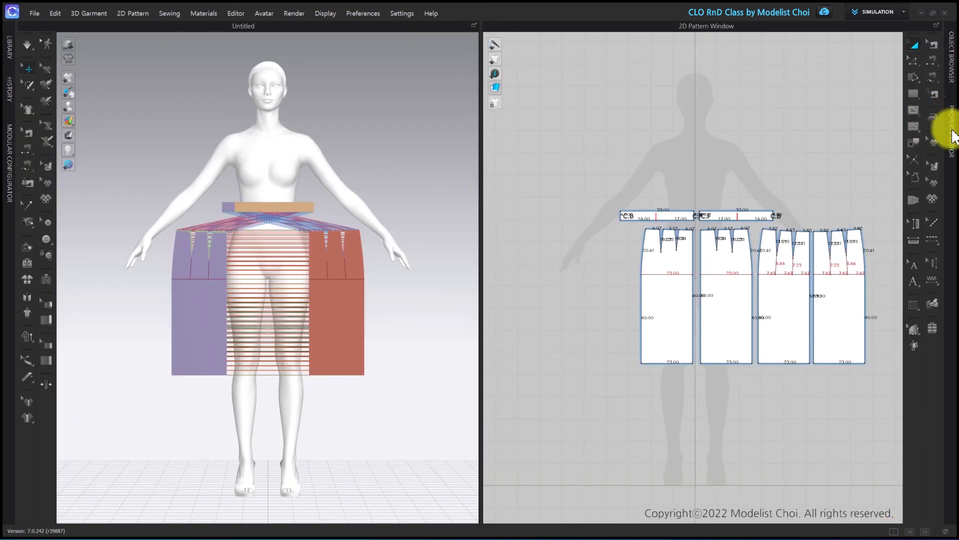
pyautogui.click(952, 133)
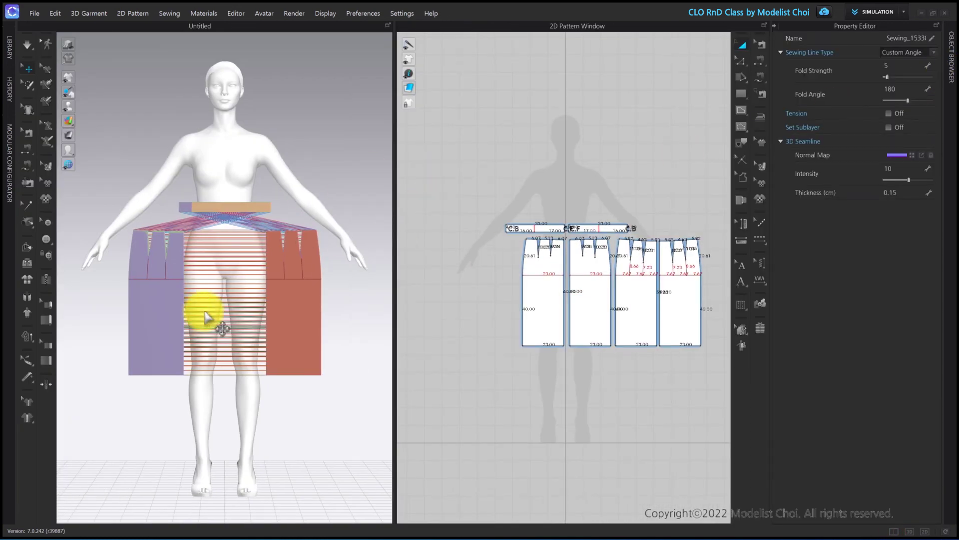
pyautogui.click(27, 280)
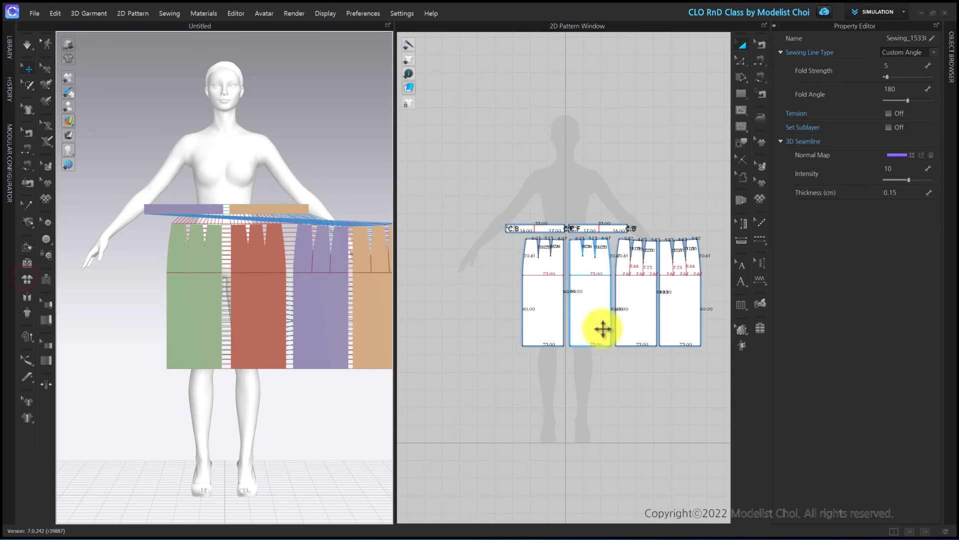
# Move the two back skirt panels behind the avatar and flip them horizontally in the 3D arrangement.
pyautogui.click(634, 322)
pyautogui.keyDown('shift'); pyautogui.click(689, 310); pyautogui.keyUp('shift')
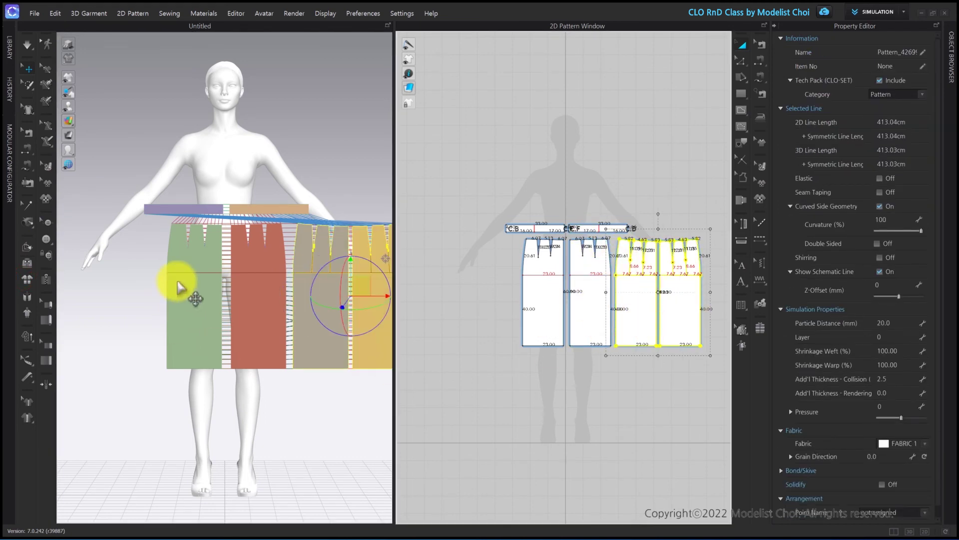
pyautogui.press('5')
pyautogui.scroll(-3, 184, 294)
pyautogui.moveTo(329, 304); pyautogui.dragTo(233, 231)
pyautogui.press('8')
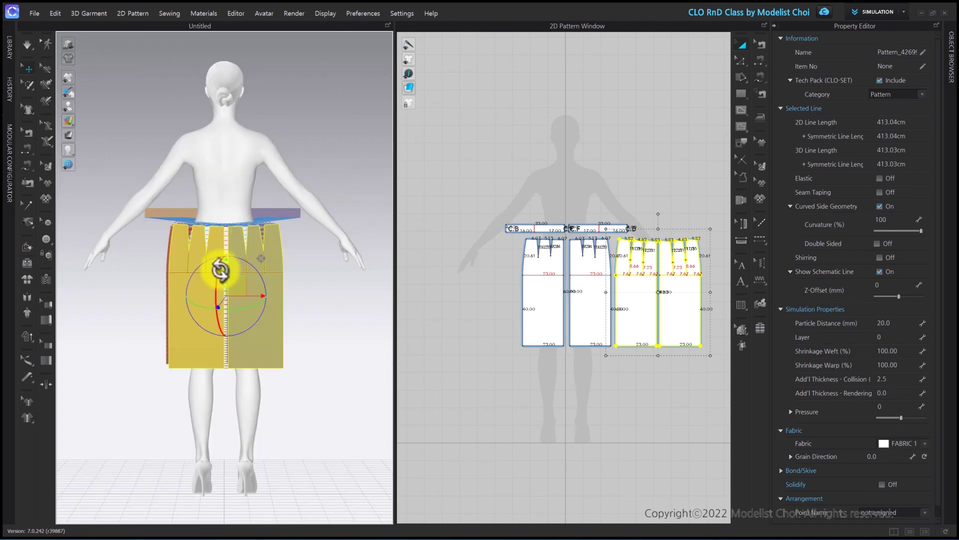
pyautogui.rightClick(239, 279)
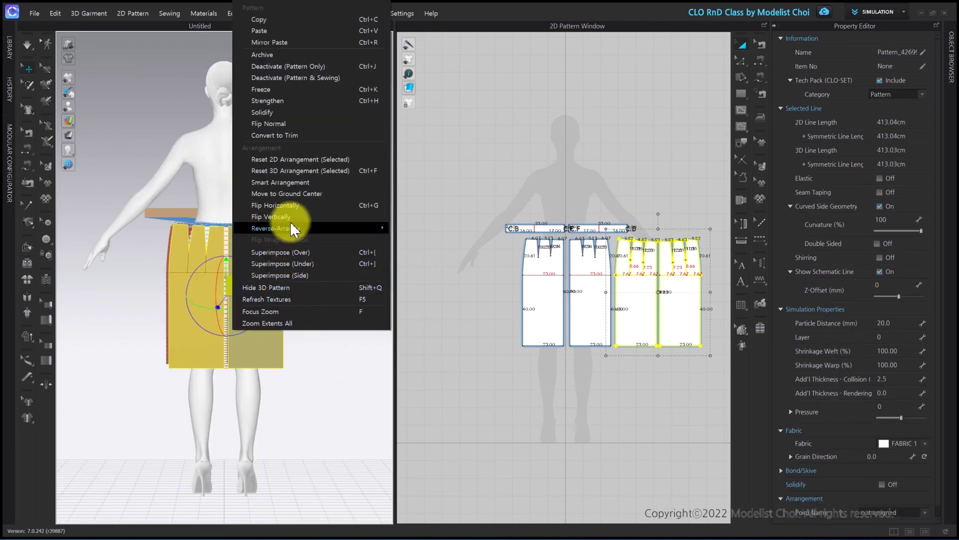
pyautogui.click(299, 205)
# Bring the front panels and the back panels closer to the avatar's body in the side view.
pyautogui.moveTo(495, 380); pyautogui.dragTo(628, 235)
pyautogui.press('6')
pyautogui.moveTo(293, 291); pyautogui.dragTo(273, 292)
pyautogui.moveTo(607, 383); pyautogui.dragTo(710, 222)
pyautogui.moveTo(210, 306); pyautogui.dragTo(219, 306)
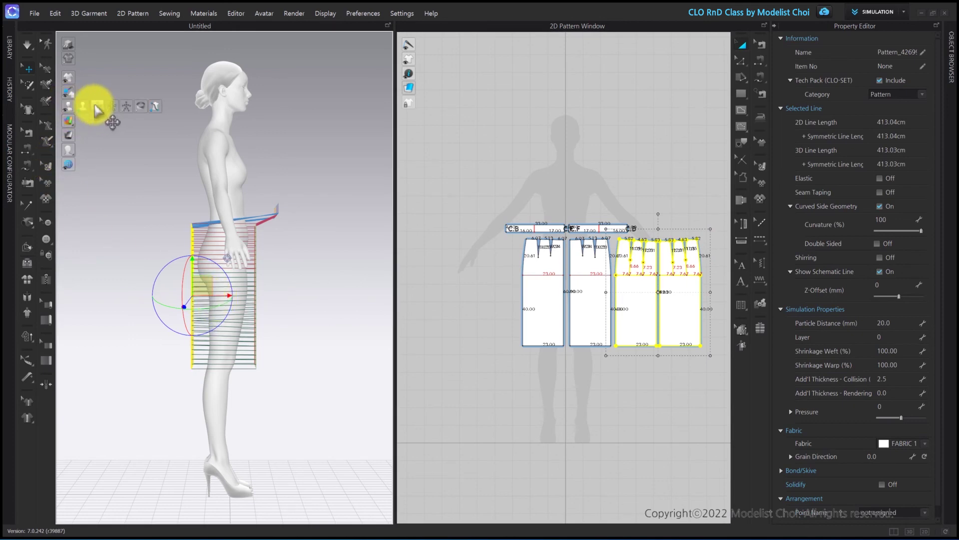
# Show the avatar's arrangement points and wrap the waistband halves around the waist at the body's back side point.
pyautogui.click(94, 106)
pyautogui.click(306, 155)
pyautogui.moveTo(309, 190); pyautogui.dragTo(272, 193, button='right')
pyautogui.click(254, 214)
pyautogui.moveTo(240, 225); pyautogui.dragTo(187, 246, button='right')
pyautogui.scroll(3, 220, 210)
pyautogui.click(258, 175)
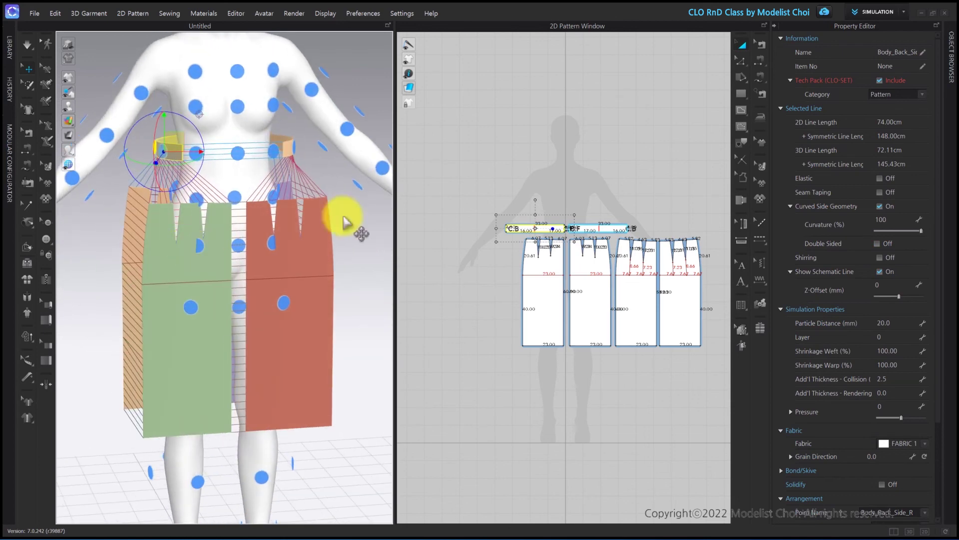
# Give the waistband a 5 mm particle distance, collision thickness 1.0 and rendering thickness 2.0, with Double Sided curved geometry and Bond on.
pyautogui.click(903, 323)
pyautogui.write('5')
pyautogui.press('Return')
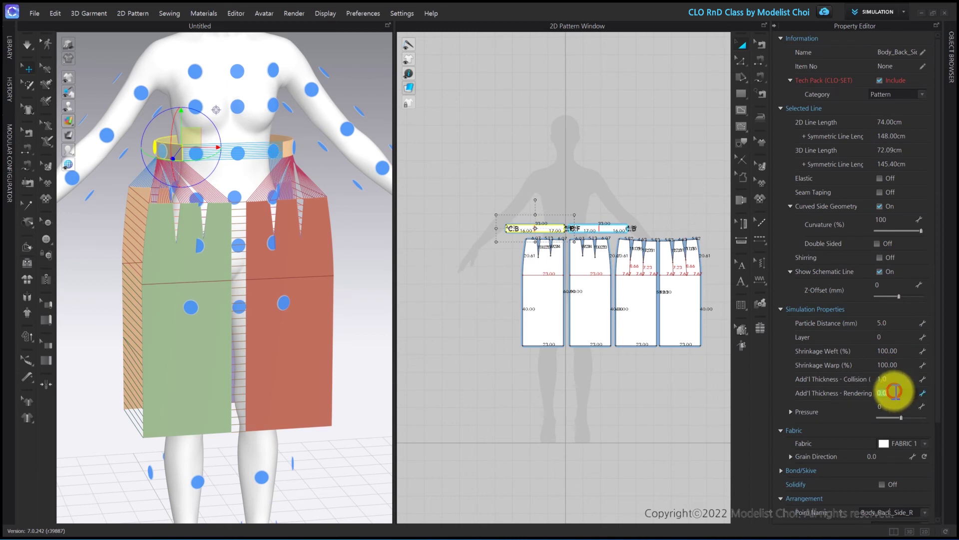
pyautogui.press('Return')
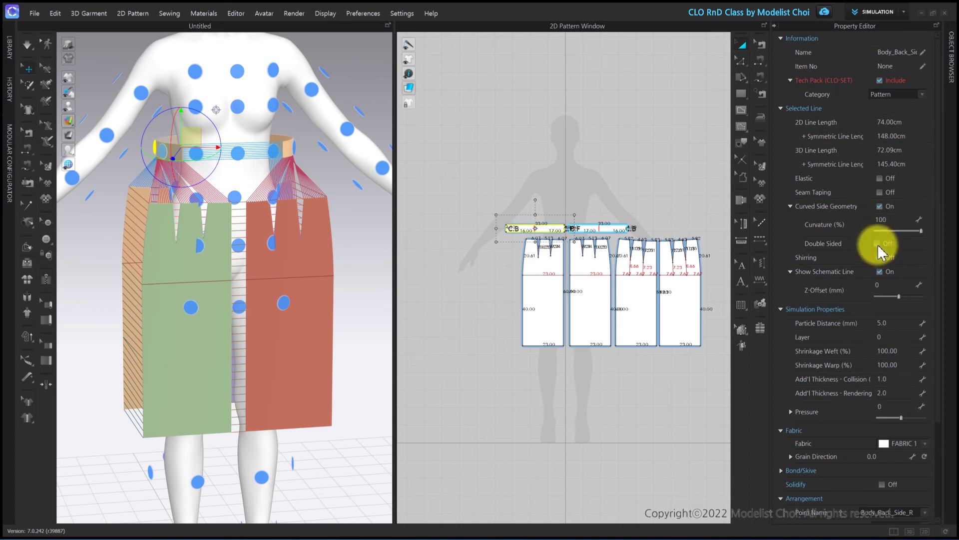
pyautogui.scroll(-3, 905, 372)
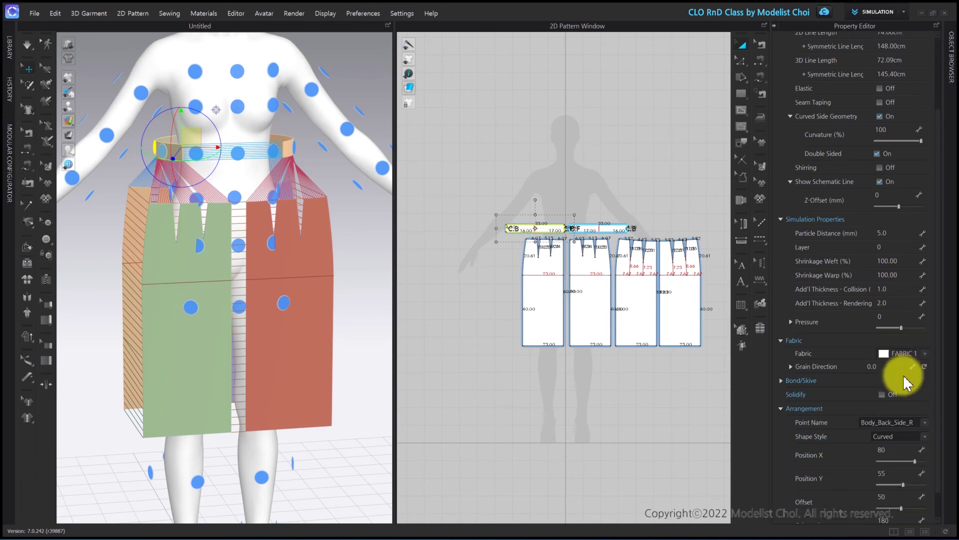
pyautogui.click(779, 380)
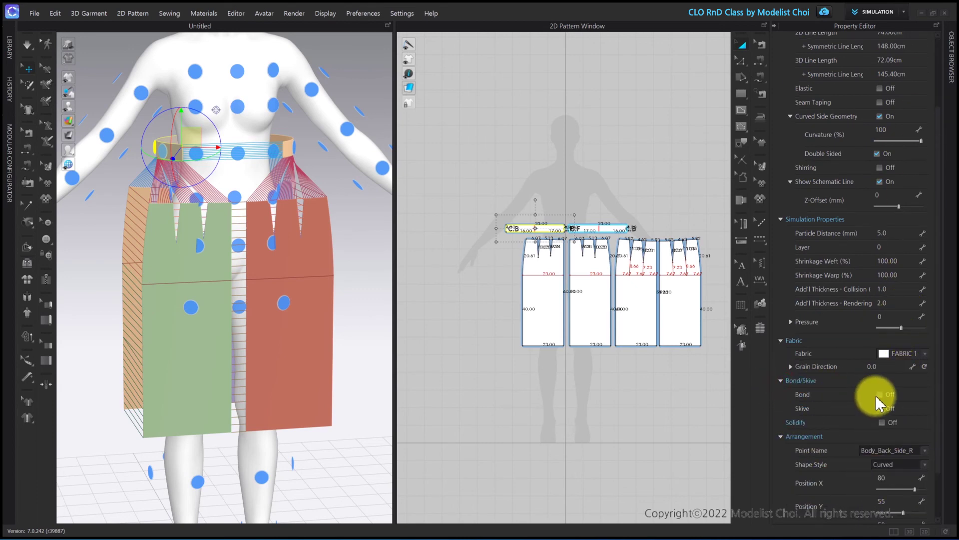
# Set the four skirt panels' particle distance to 5 mm and their collision and rendering thickness to 1.0.
pyautogui.moveTo(490, 385); pyautogui.dragTo(733, 245)
pyautogui.click(899, 284)
pyautogui.click(893, 340)
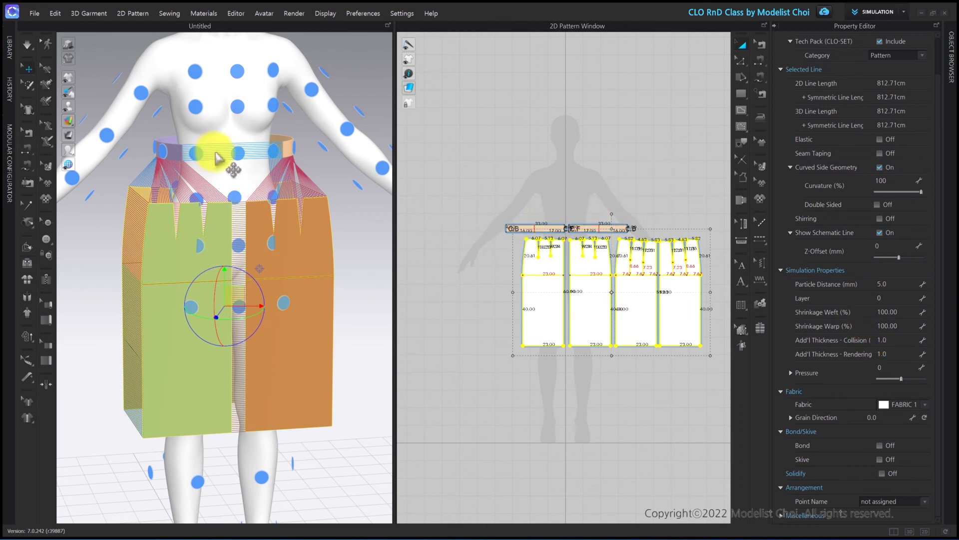
# Hide the arrangement points and simulate the skirt so that it drapes on the avatar.
pyautogui.click(96, 108)
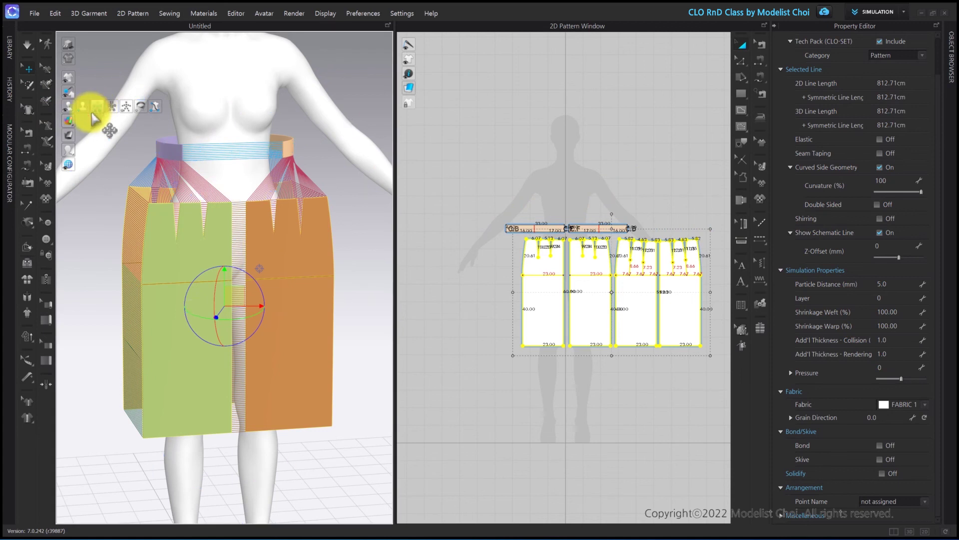
pyautogui.press('2')
pyautogui.click(27, 46)
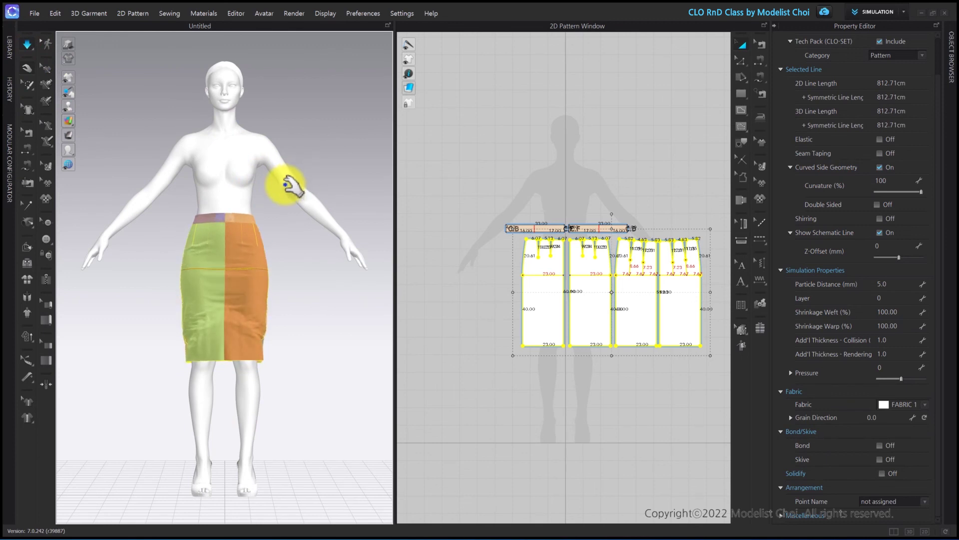
pyautogui.scroll(2, 252, 336)
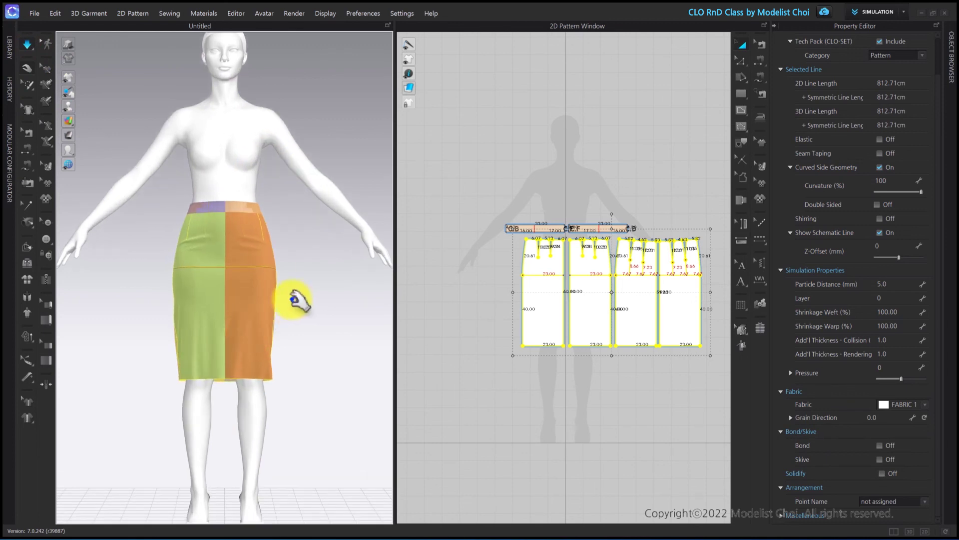
pyautogui.moveTo(189, 293); pyautogui.dragTo(268, 316, button='right')
pyautogui.scroll(5, 257, 300)
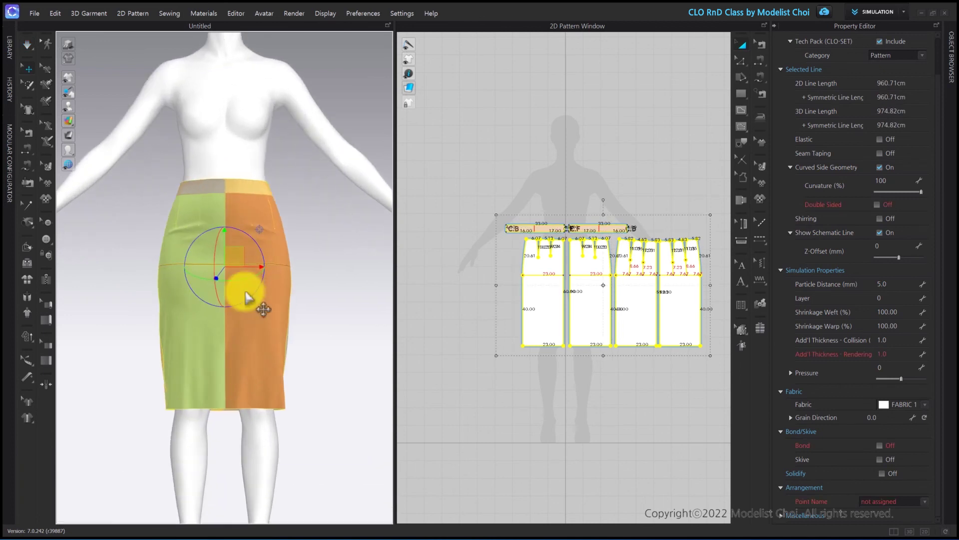
# Raise the whole skirt slightly on the avatar and simulate it again.
pyautogui.moveTo(226, 239); pyautogui.dragTo(230, 218)
pyautogui.press('space')
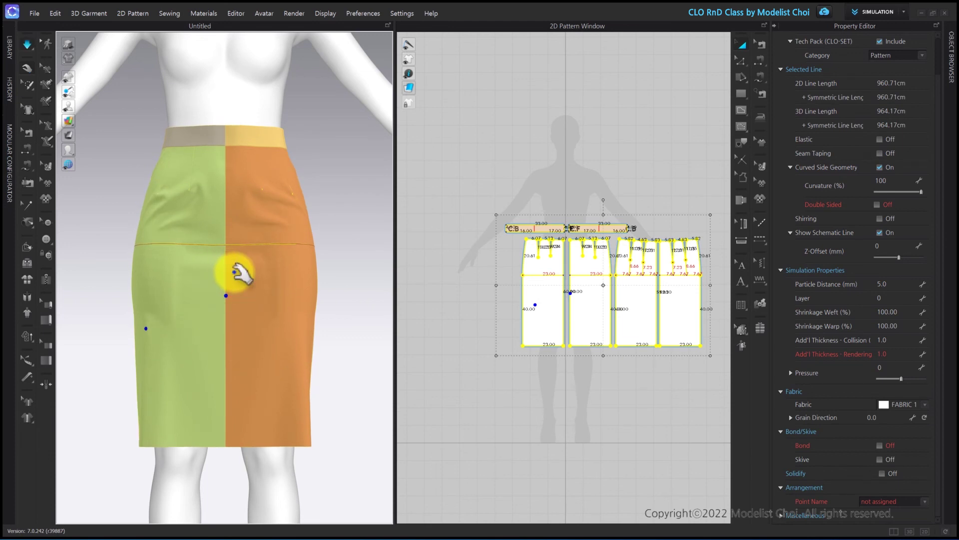
pyautogui.moveTo(214, 295); pyautogui.dragTo(215, 315, button='right')
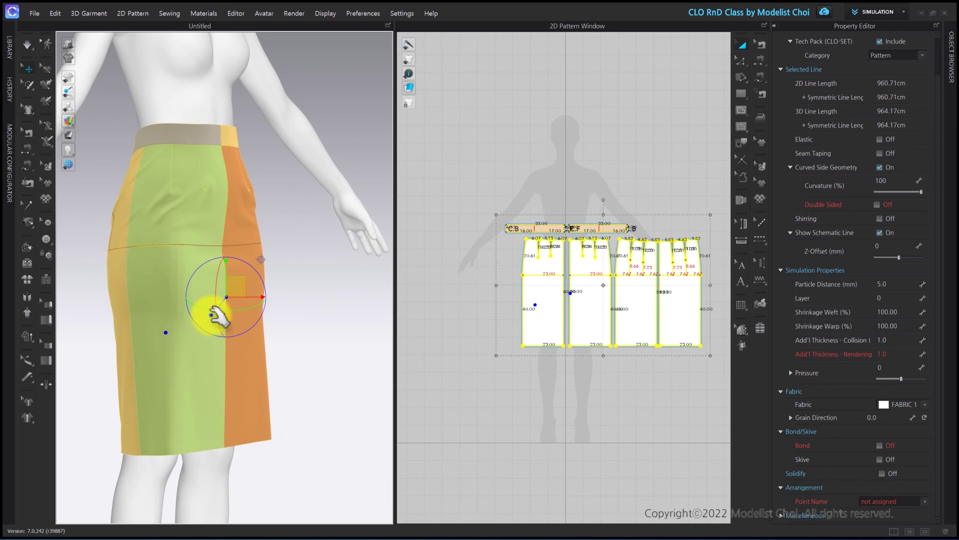
# Examine the draped skirt's fit around the waist, hips and darts from the front, side and back.
pyautogui.press('2')
pyautogui.scroll(3, 301, 303)
pyautogui.moveTo(156, 325); pyautogui.dragTo(295, 315, button='right')
pyautogui.moveTo(243, 229); pyautogui.dragTo(242, 254, button='right')
pyautogui.scroll(3, 242, 253)
pyautogui.moveTo(245, 242); pyautogui.dragTo(255, 248, button='middle')
pyautogui.moveTo(257, 250); pyautogui.dragTo(279, 263, button='right')
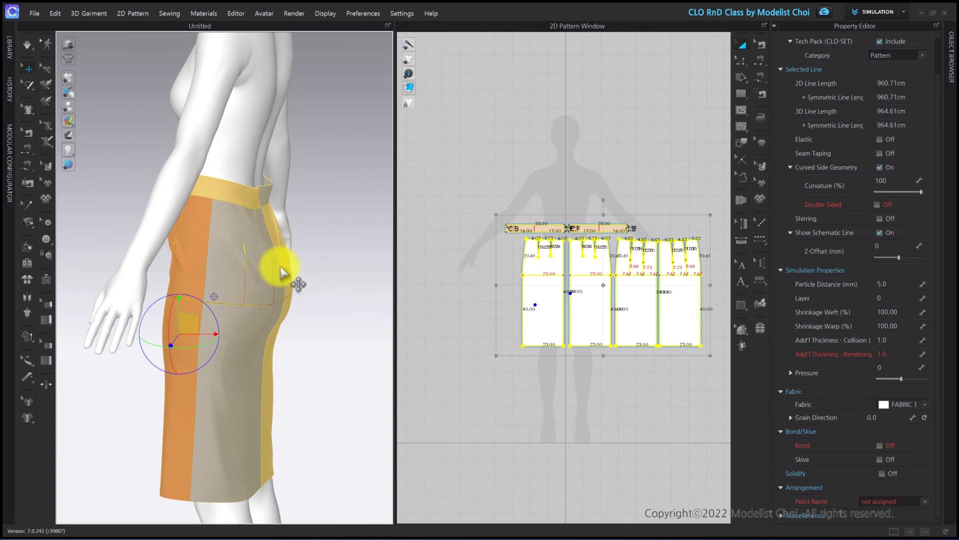
pyautogui.moveTo(270, 197); pyautogui.dragTo(417, 207, button='right')
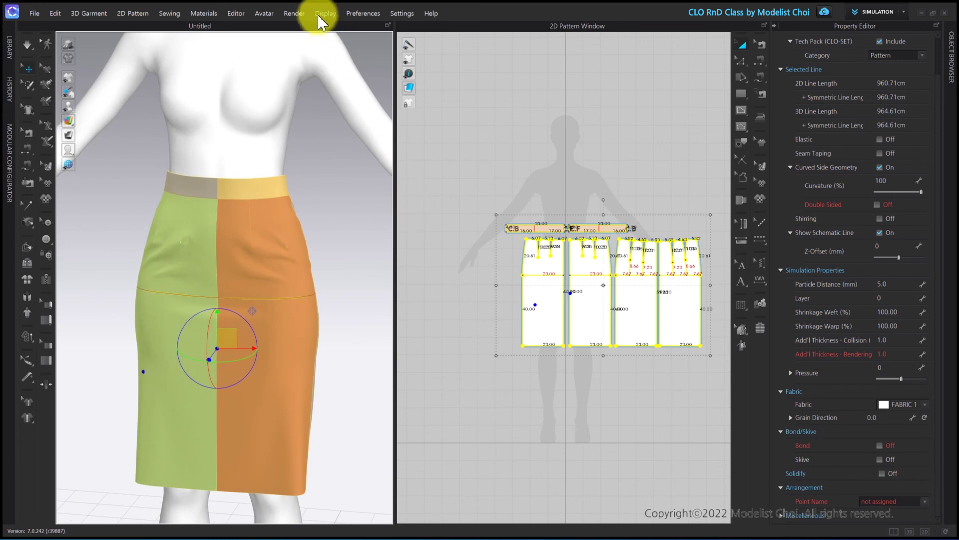
# Check the avatar's waist and hip circumferences in the Avatar Editor and compare them with the skirt's fit.
pyautogui.click(264, 14)
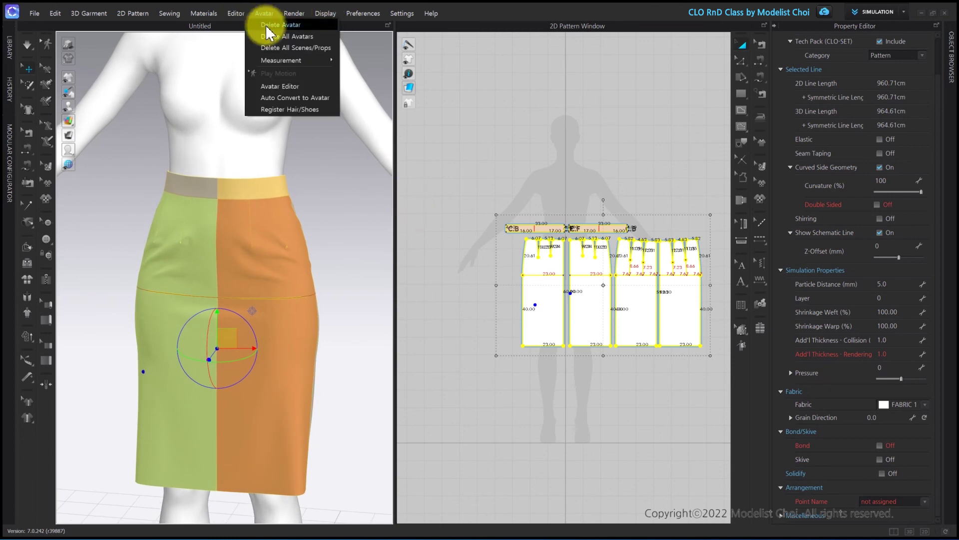
pyautogui.click(283, 90)
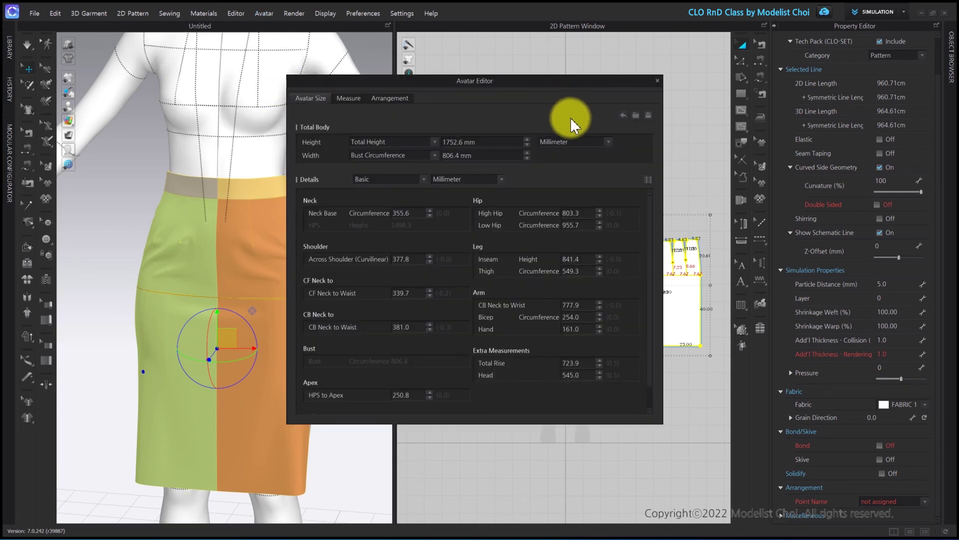
pyautogui.moveTo(546, 81); pyautogui.dragTo(631, 83)
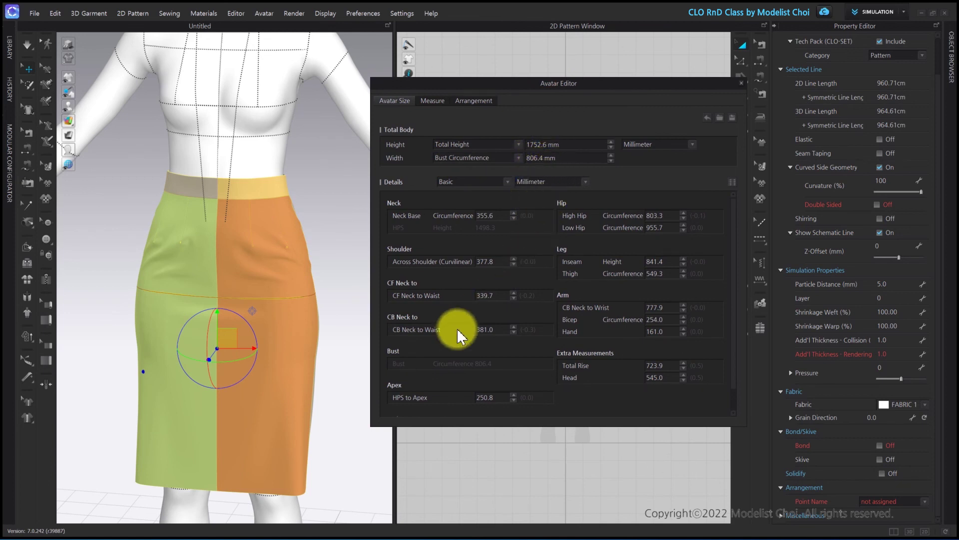
pyautogui.scroll(-1, 422, 329)
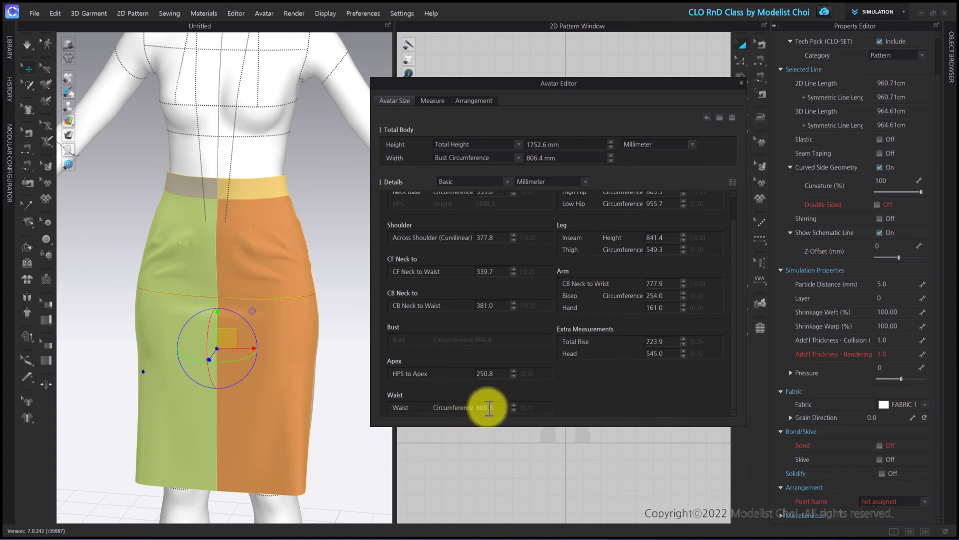
pyautogui.scroll(1, 621, 289)
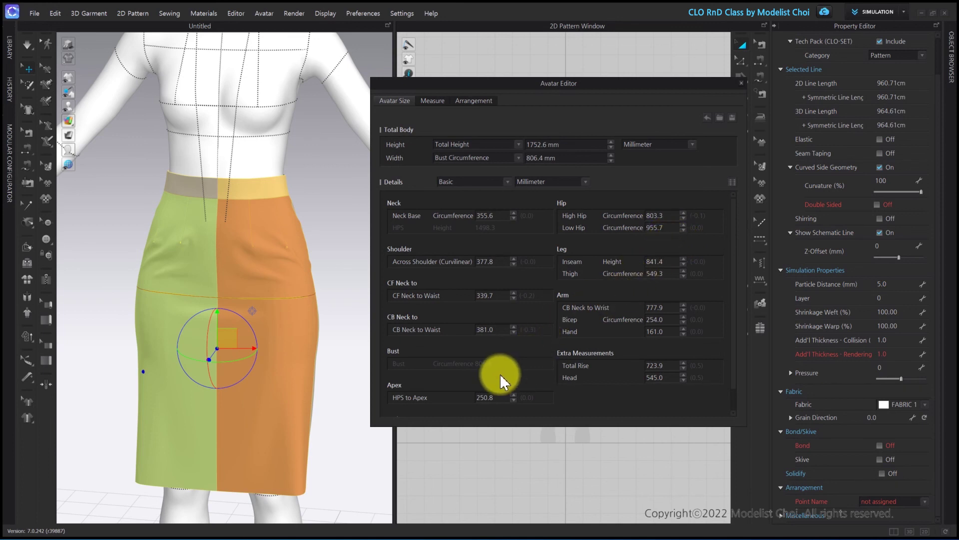
pyautogui.click(742, 83)
pyautogui.moveTo(279, 294); pyautogui.dragTo(261, 261, button='right')
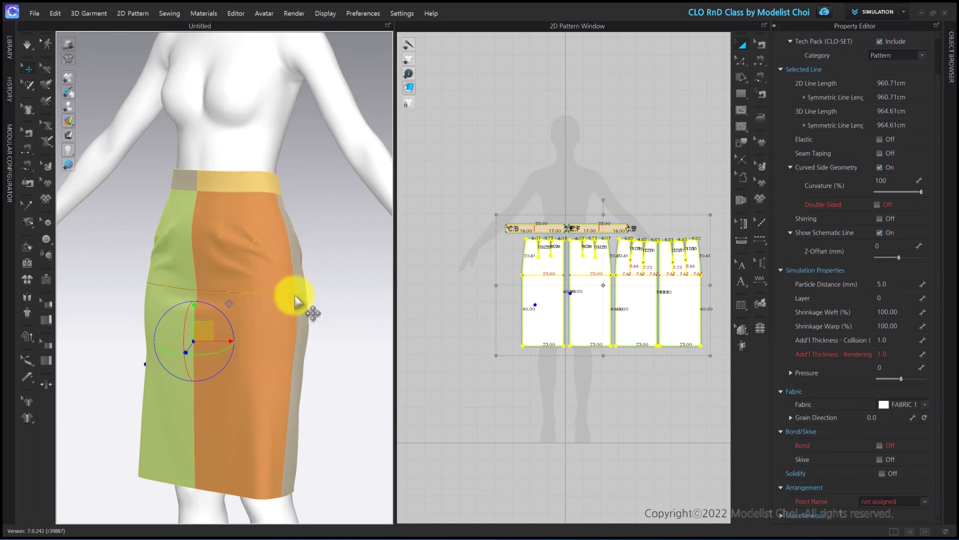
pyautogui.moveTo(287, 302); pyautogui.dragTo(257, 306, button='right')
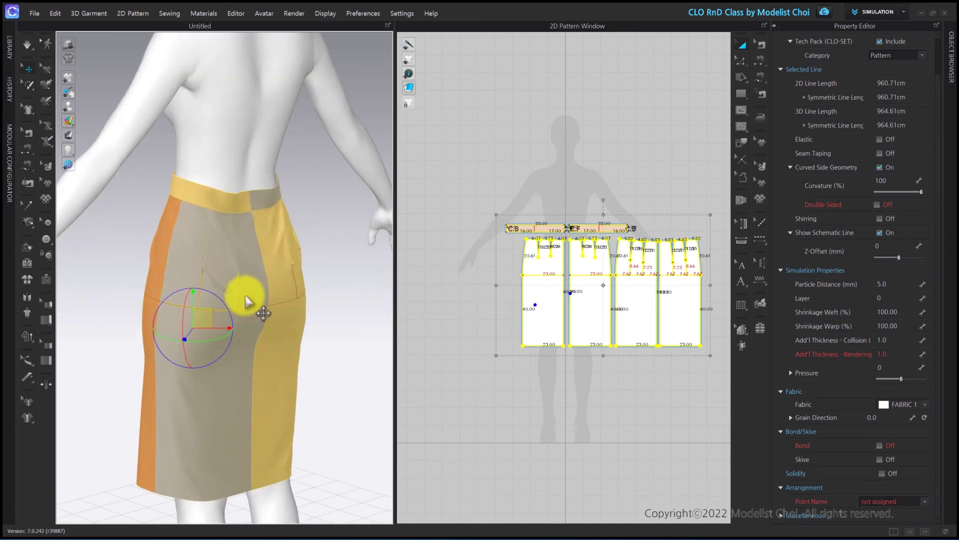